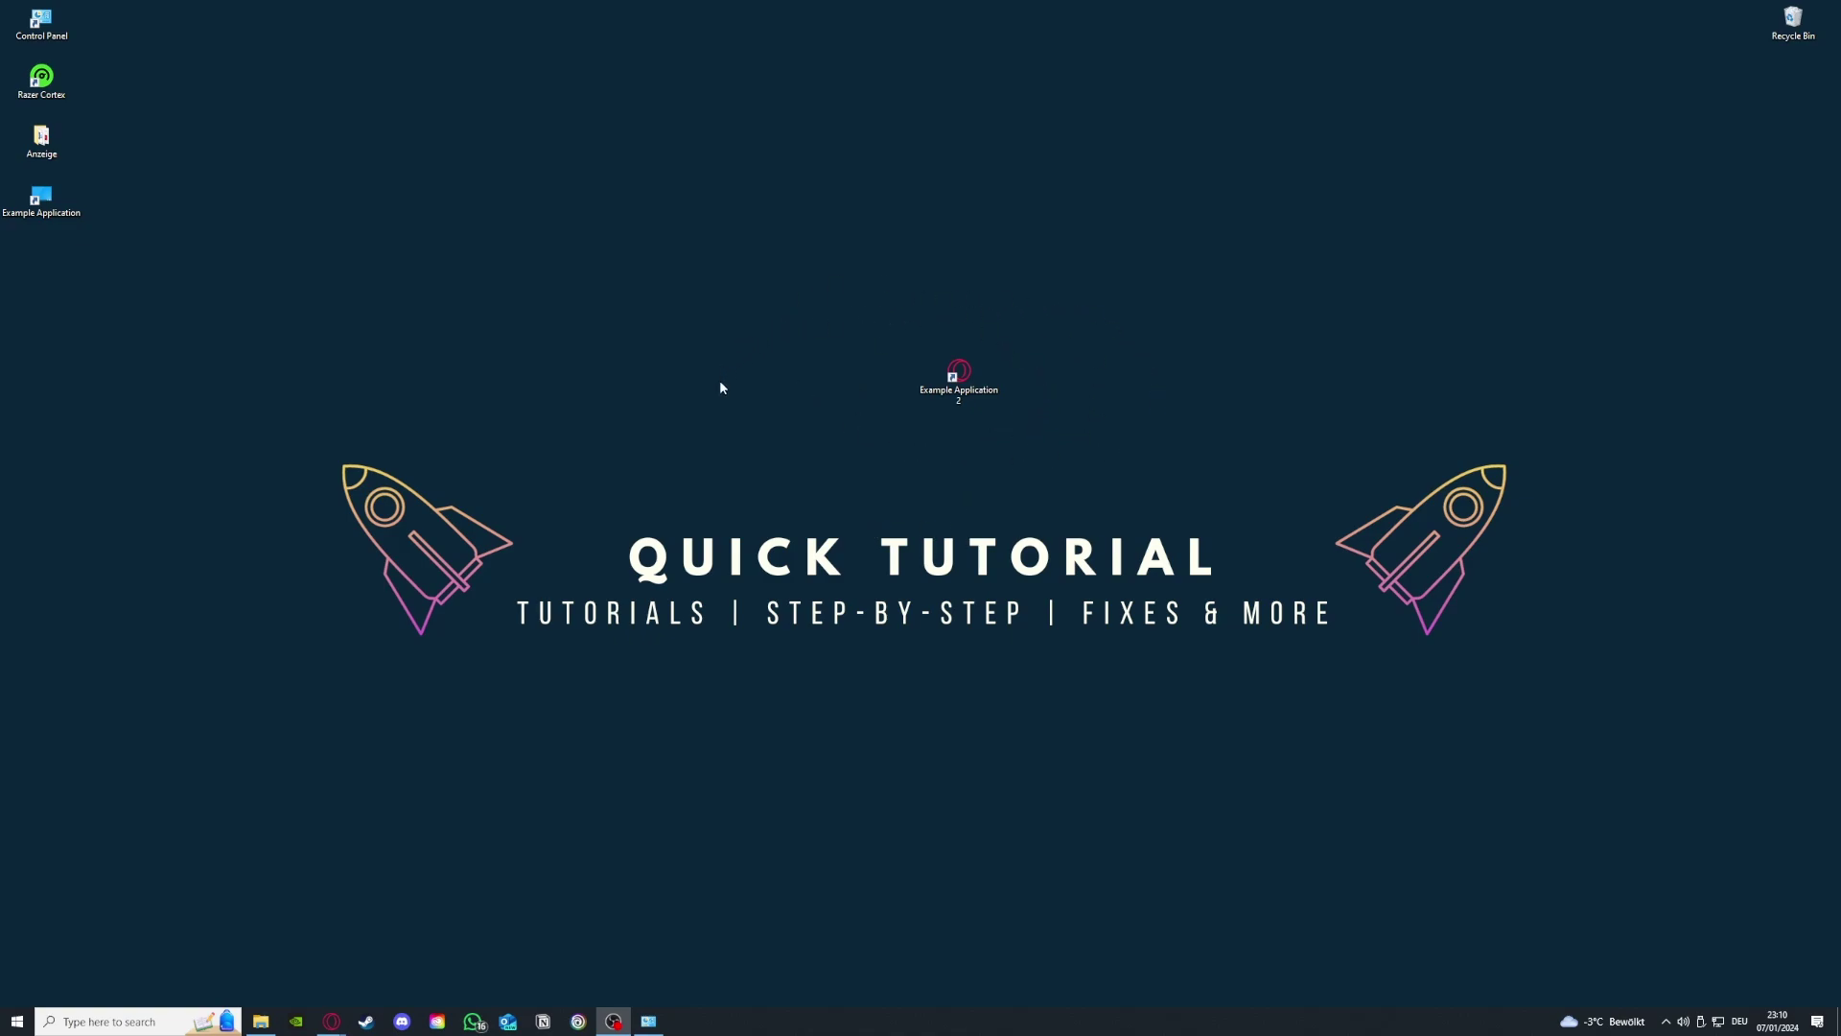
- Open Example Application 2's properties and enable compatibility mode on the Compatibility tab
right_click(954, 374)
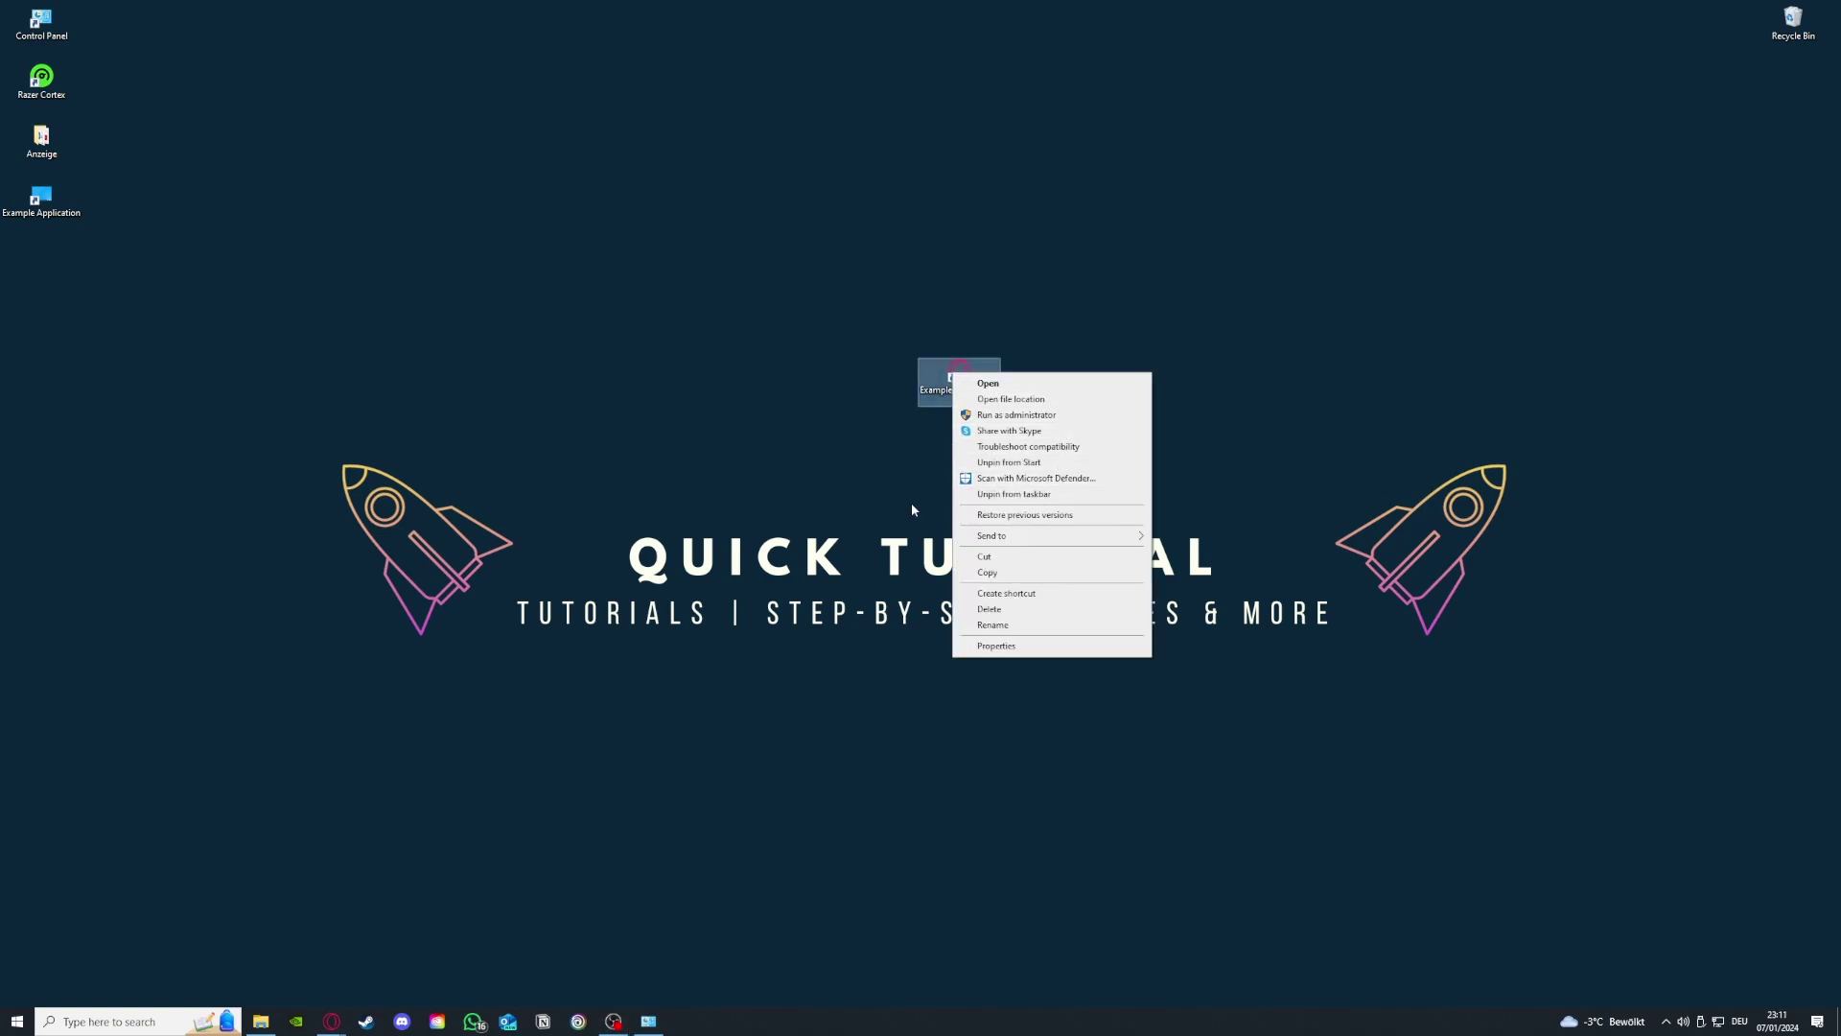
left_click(997, 646)
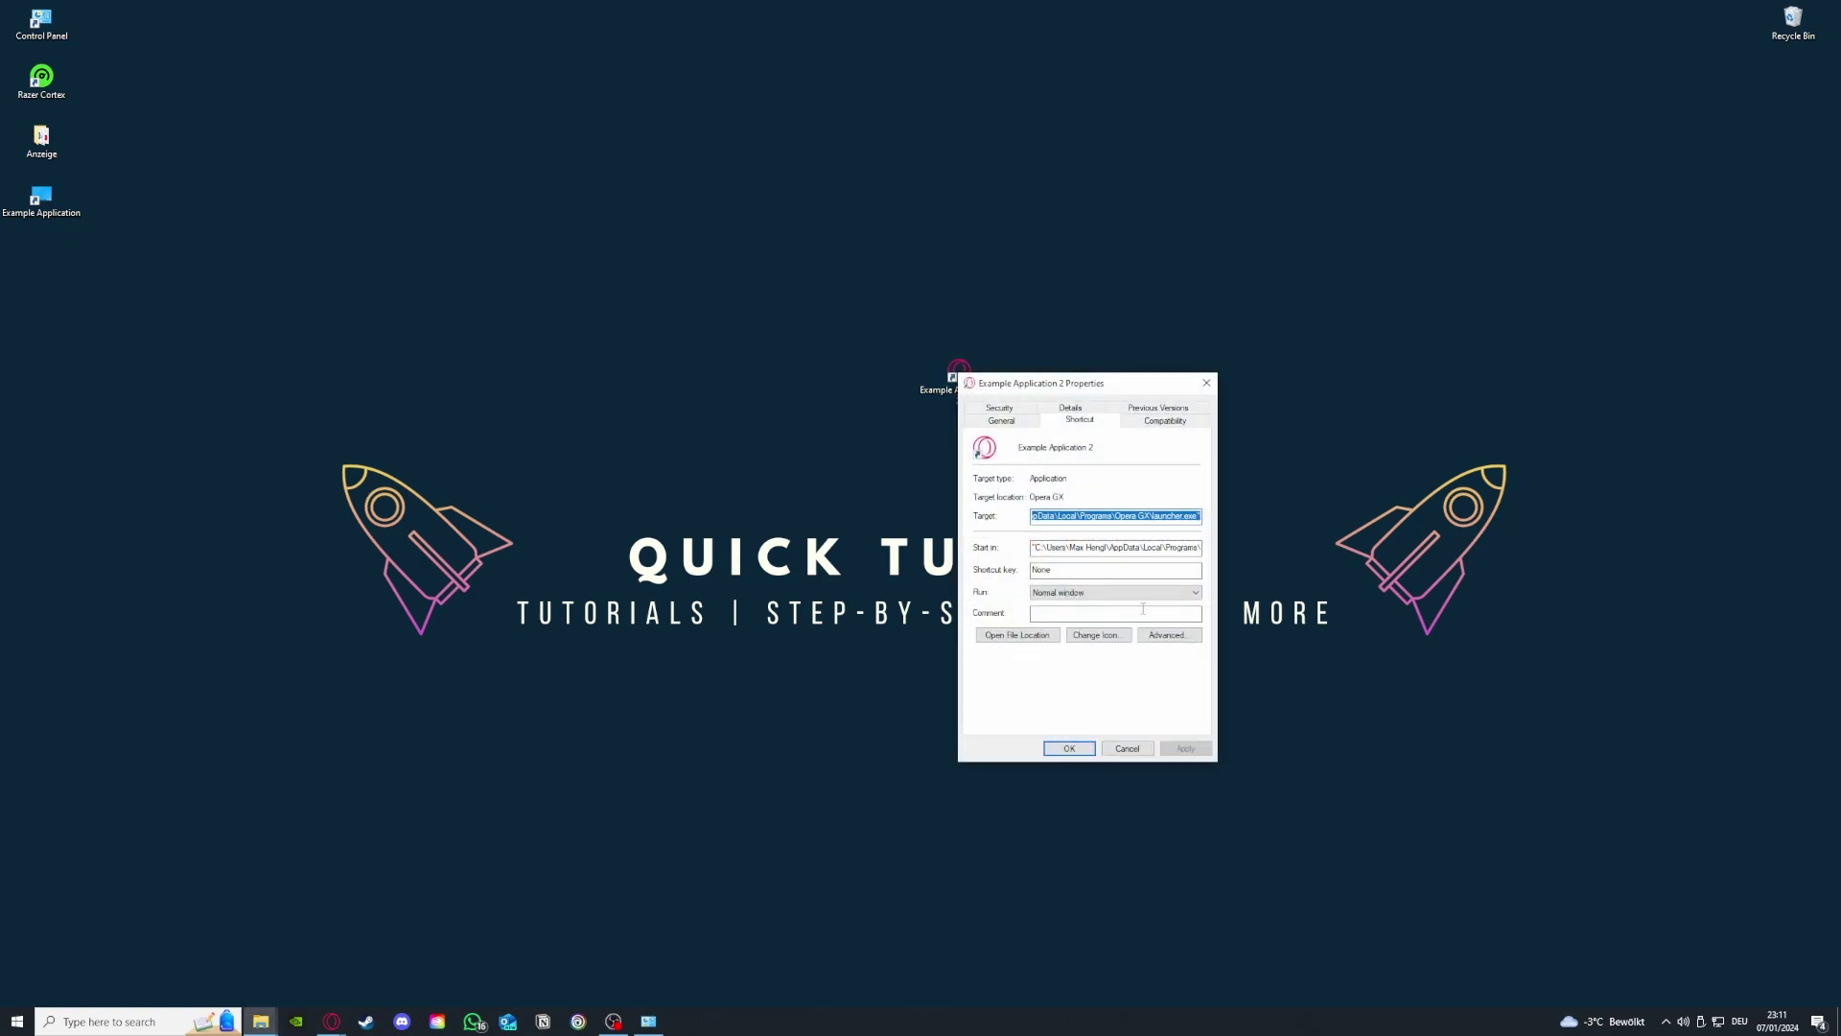
left_click(1164, 423)
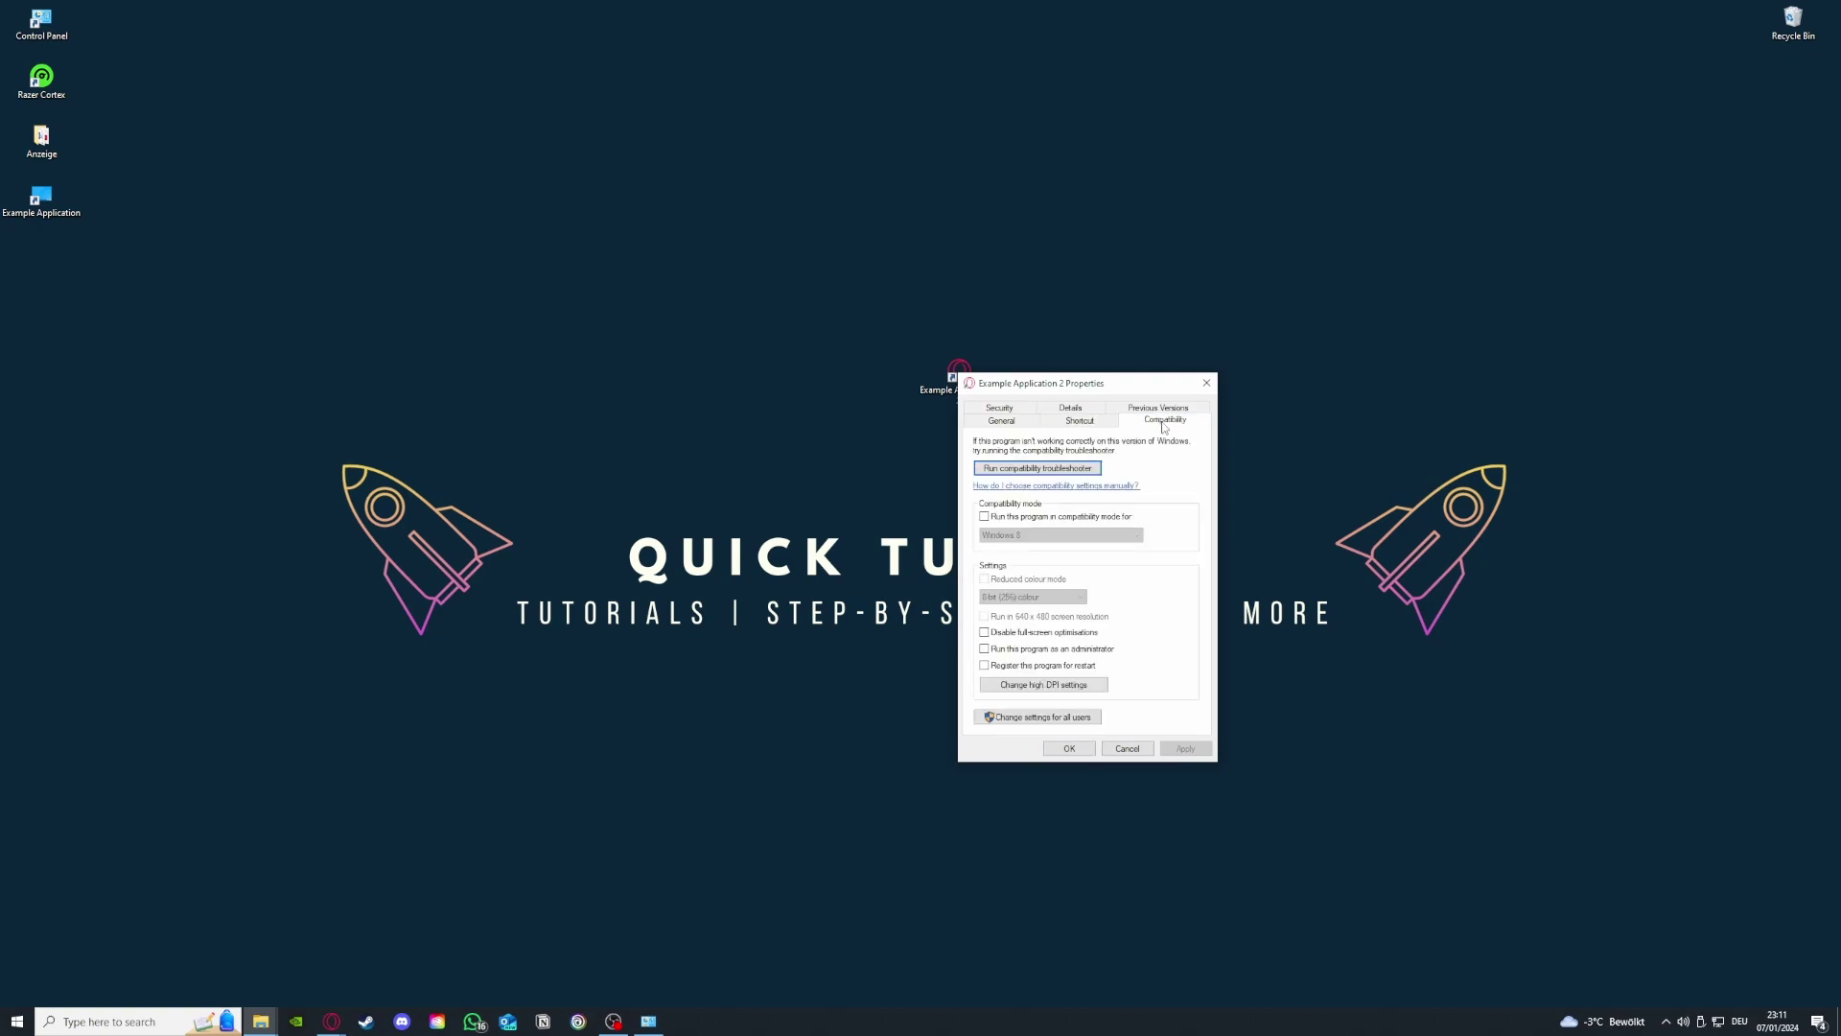
left_click(985, 517)
left_click(1017, 534)
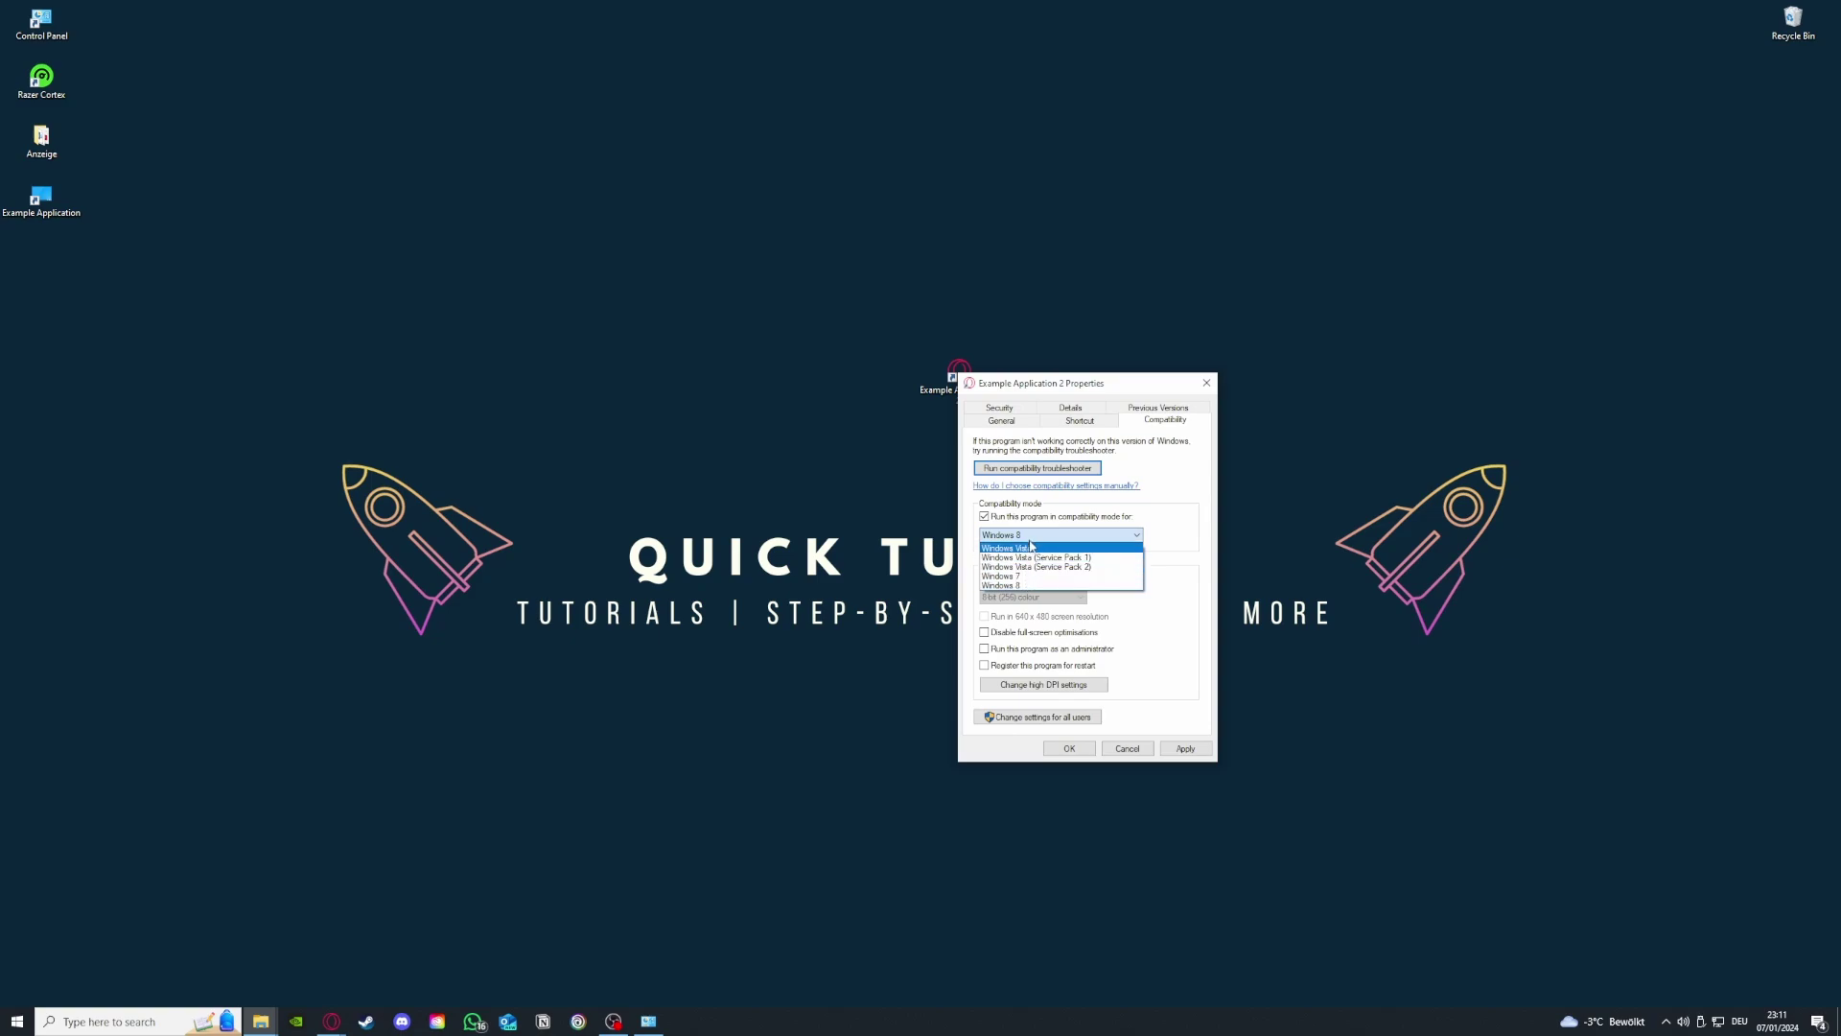
- Keep Windows 8 compatibility, make Example Application 2 run as administrator, and apply the settings
left_click(1030, 585)
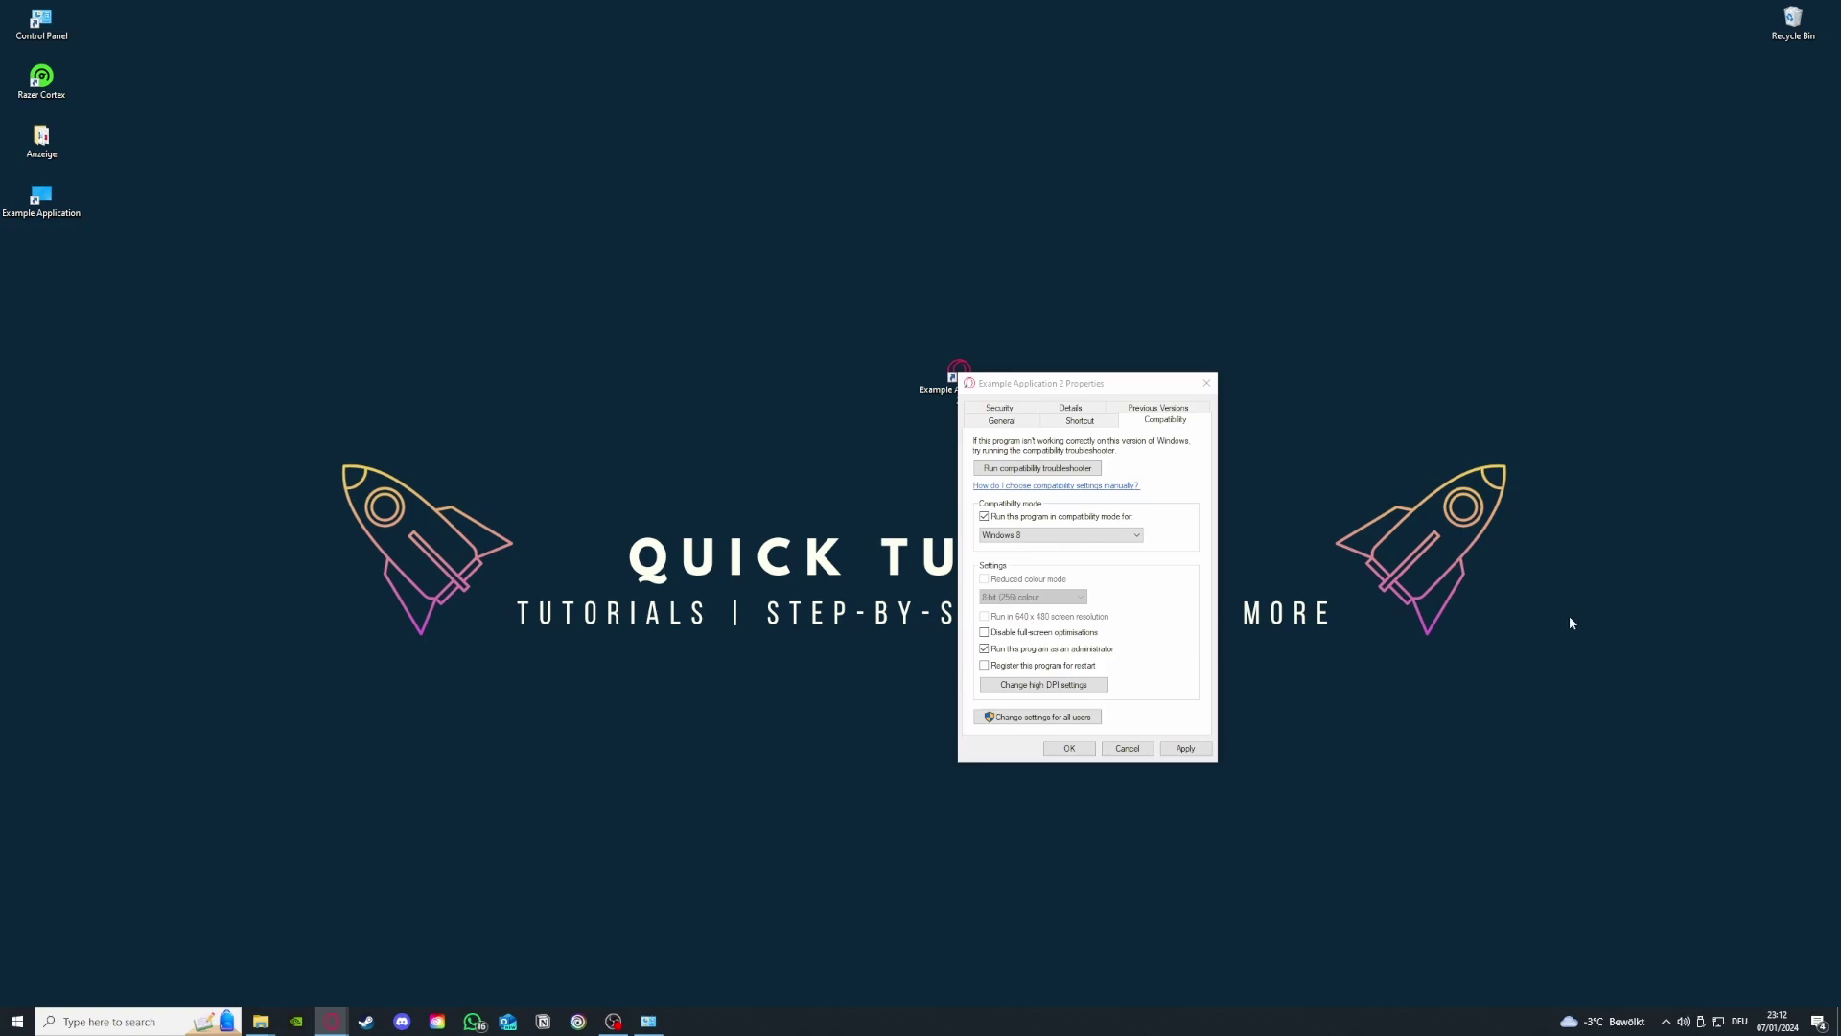
left_click(1176, 665)
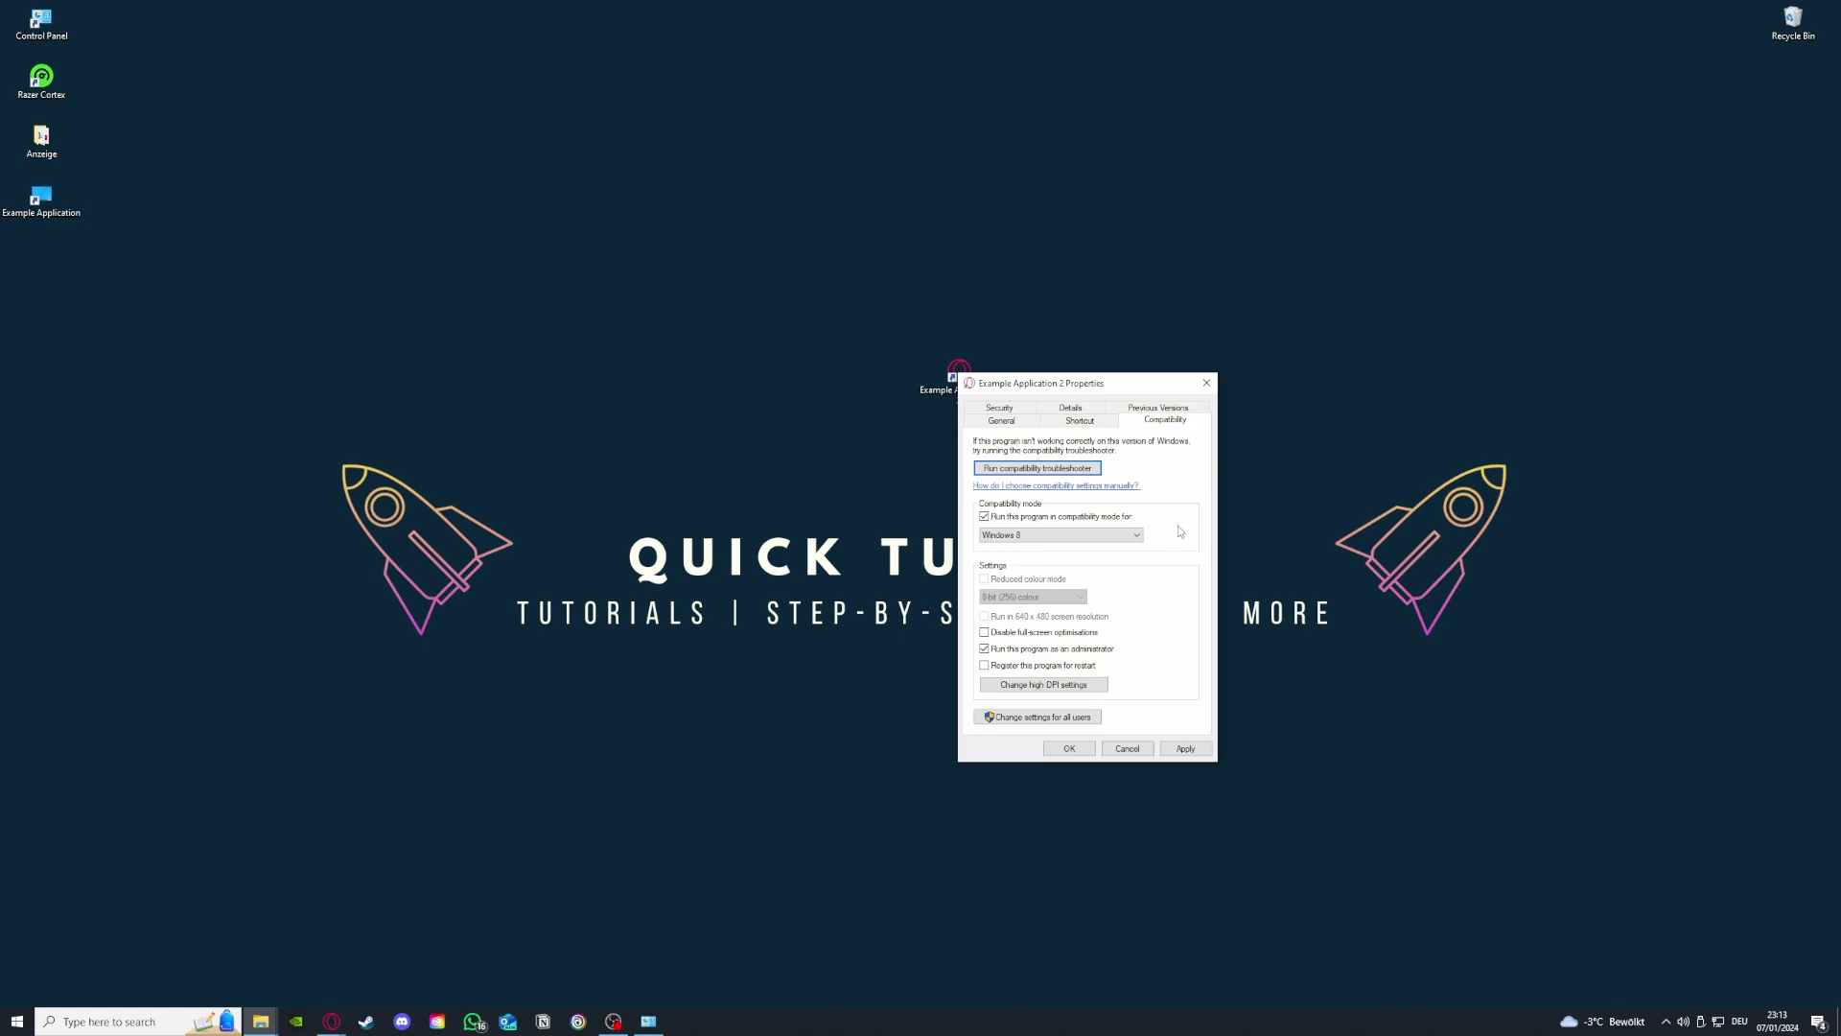
left_click(1185, 749)
left_click(1061, 751)
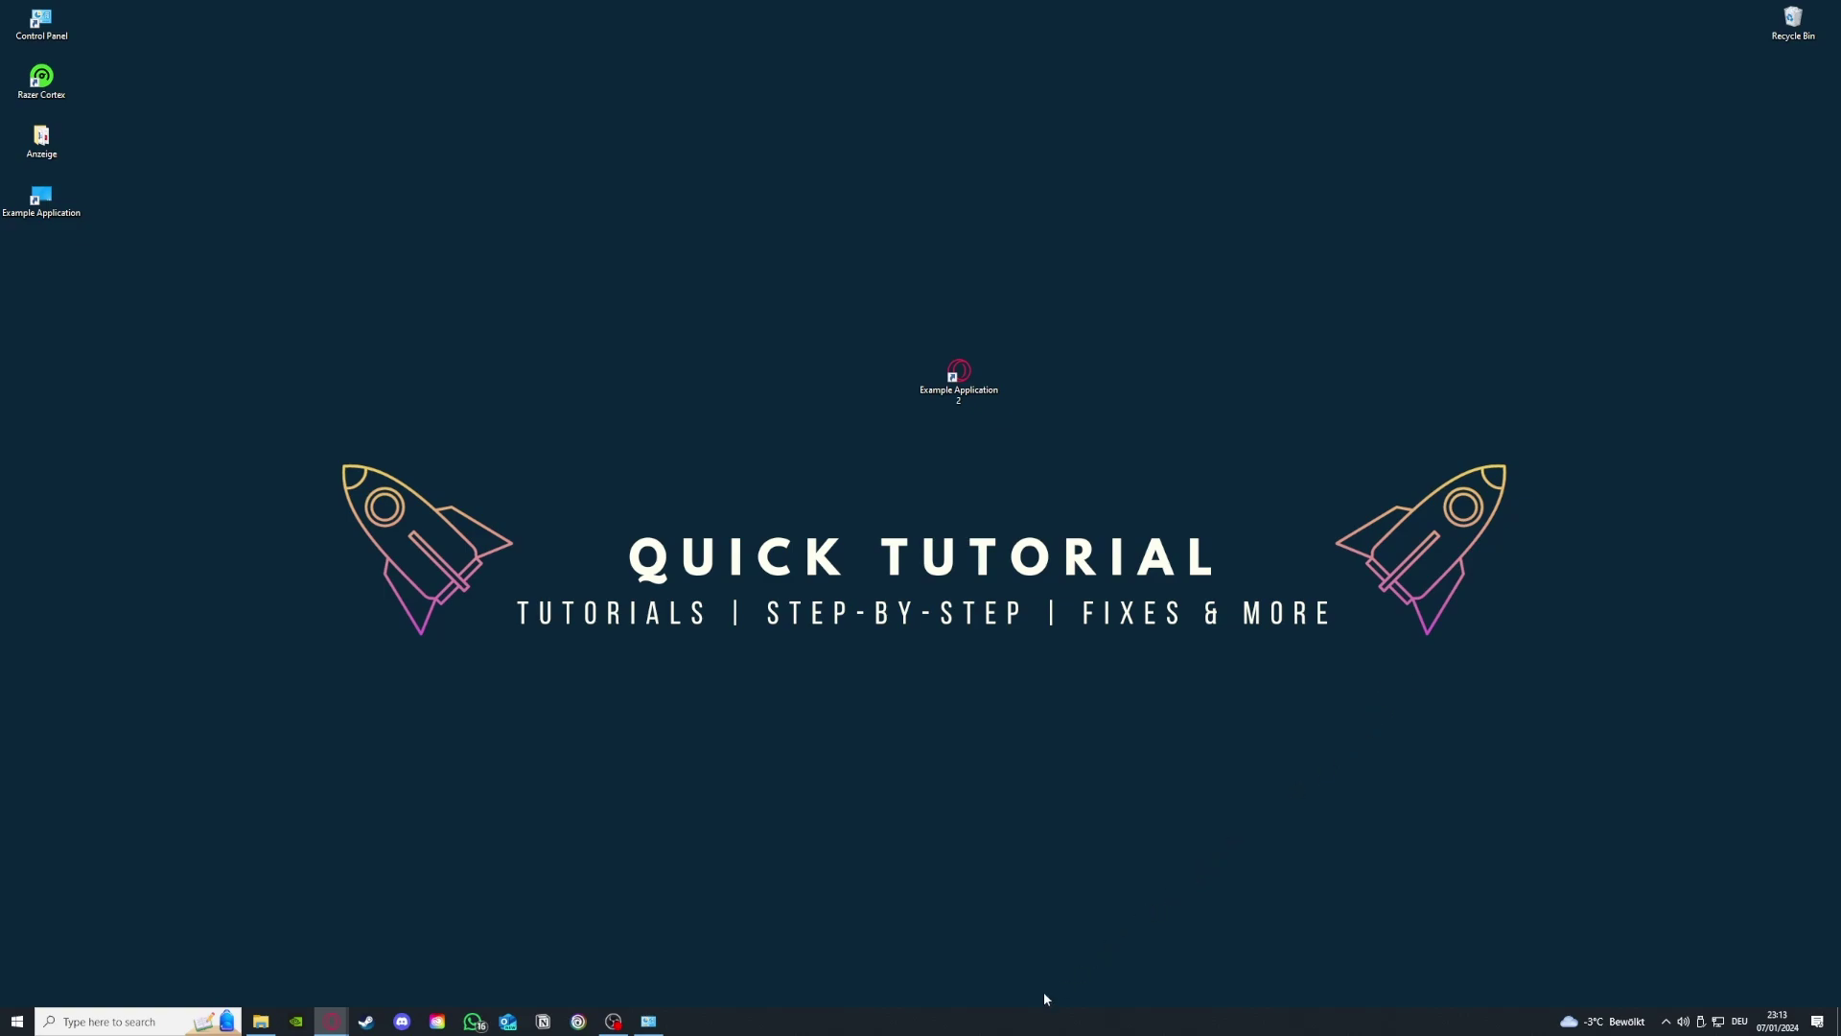
- Open Task Manager from the taskbar, maximize it, and scroll through the running processes
right_click(1017, 1020)
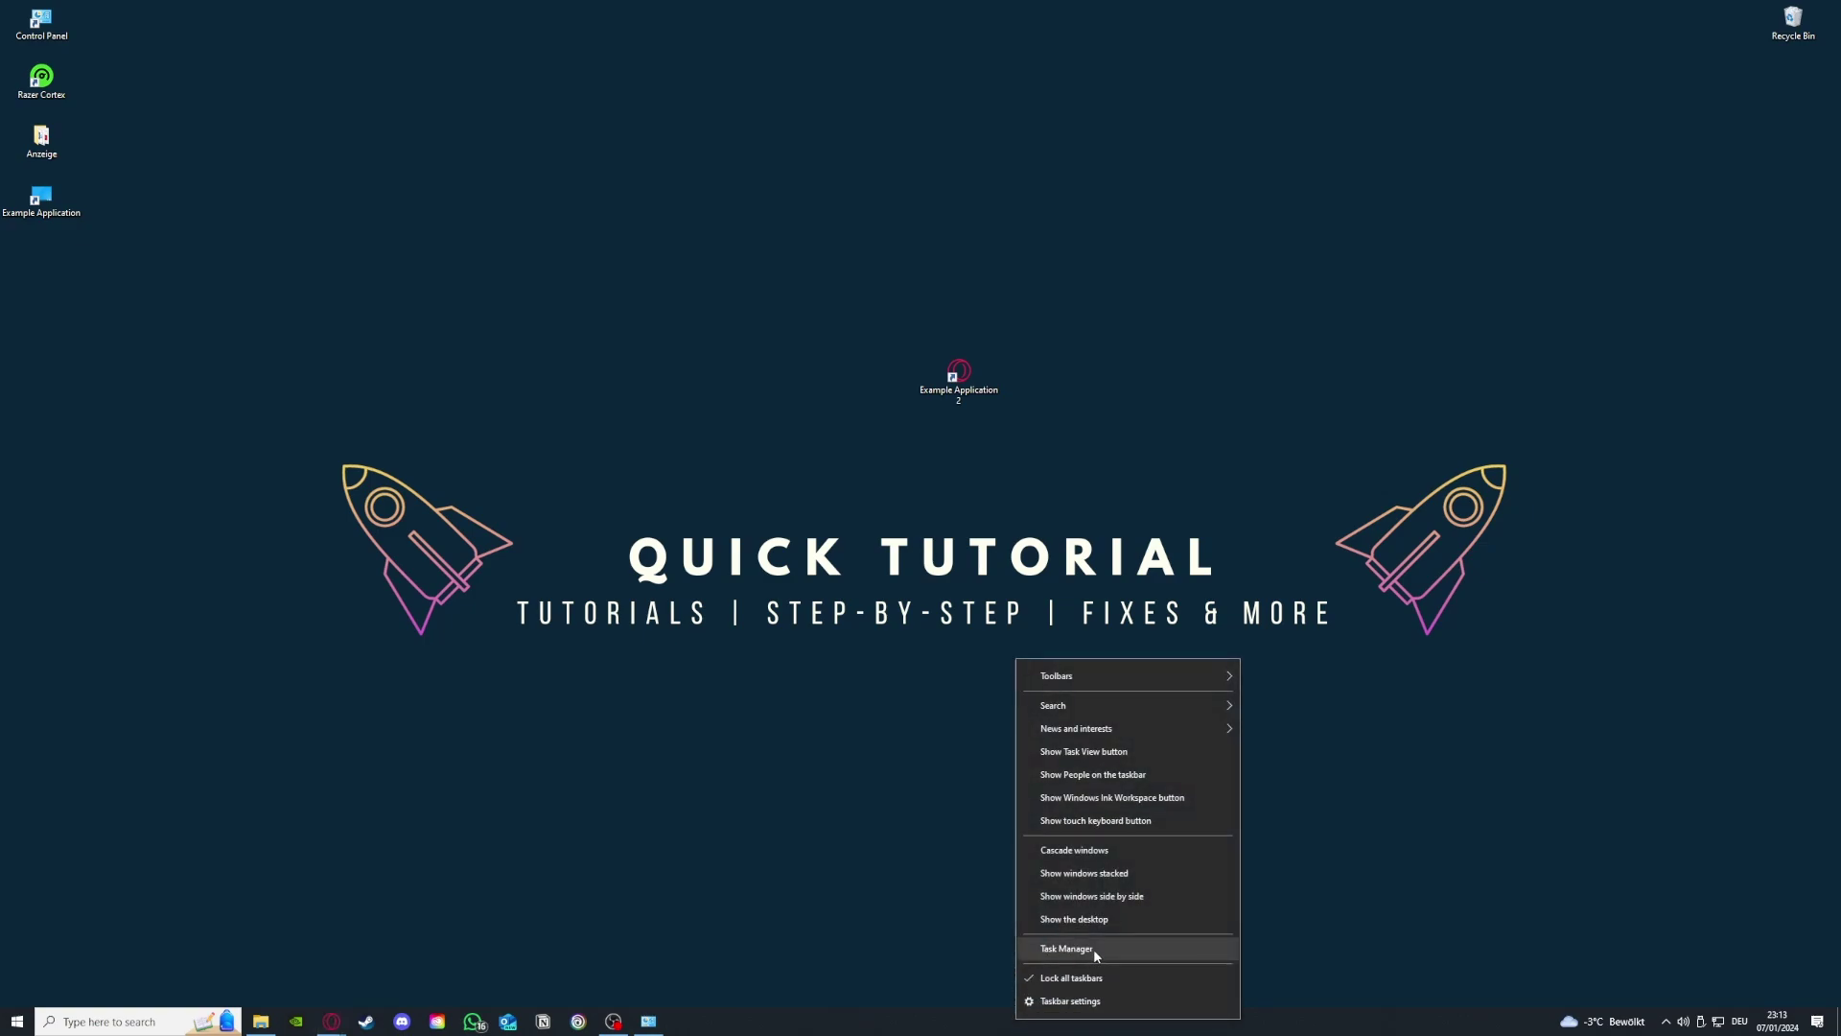
left_click(1093, 949)
left_click(582, 160)
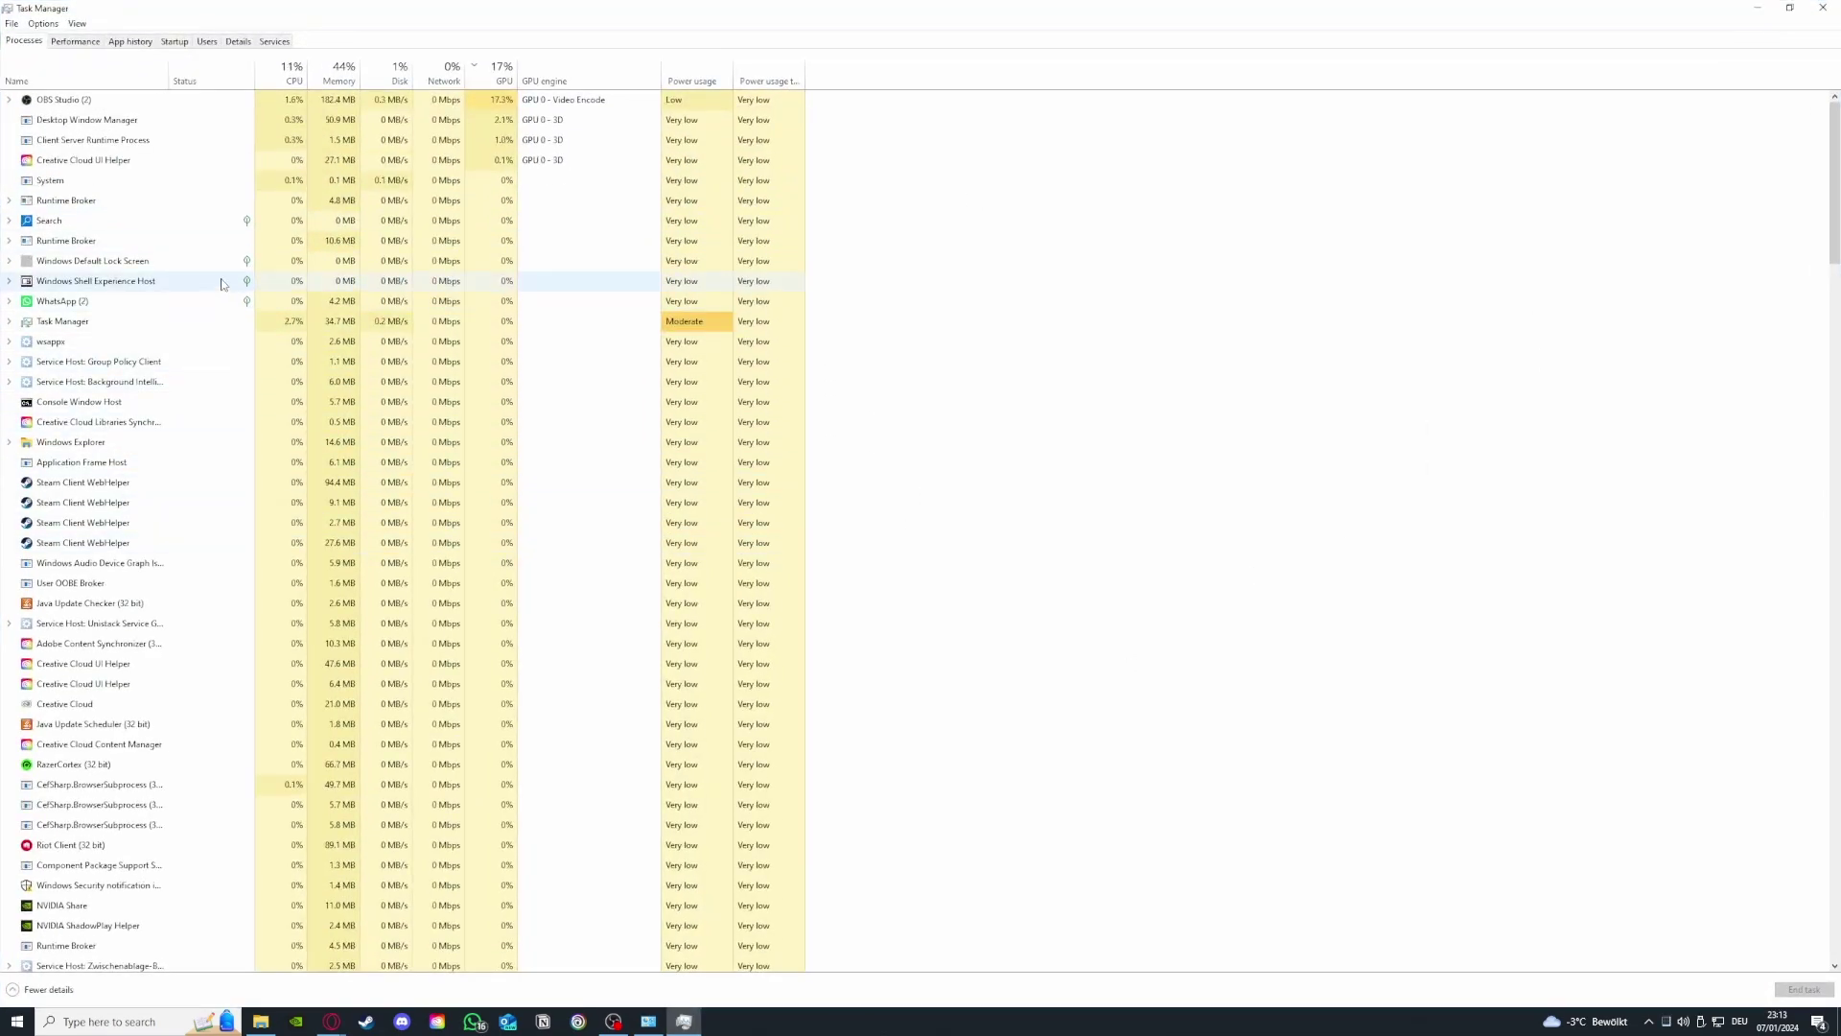
scroll(220, 286, "down", 7)
scroll(220, 286, "down", 12)
scroll(219, 286, "down", 11)
scroll(230, 303, "down", 4)
left_click_drag(1834, 577, 1833, 202)
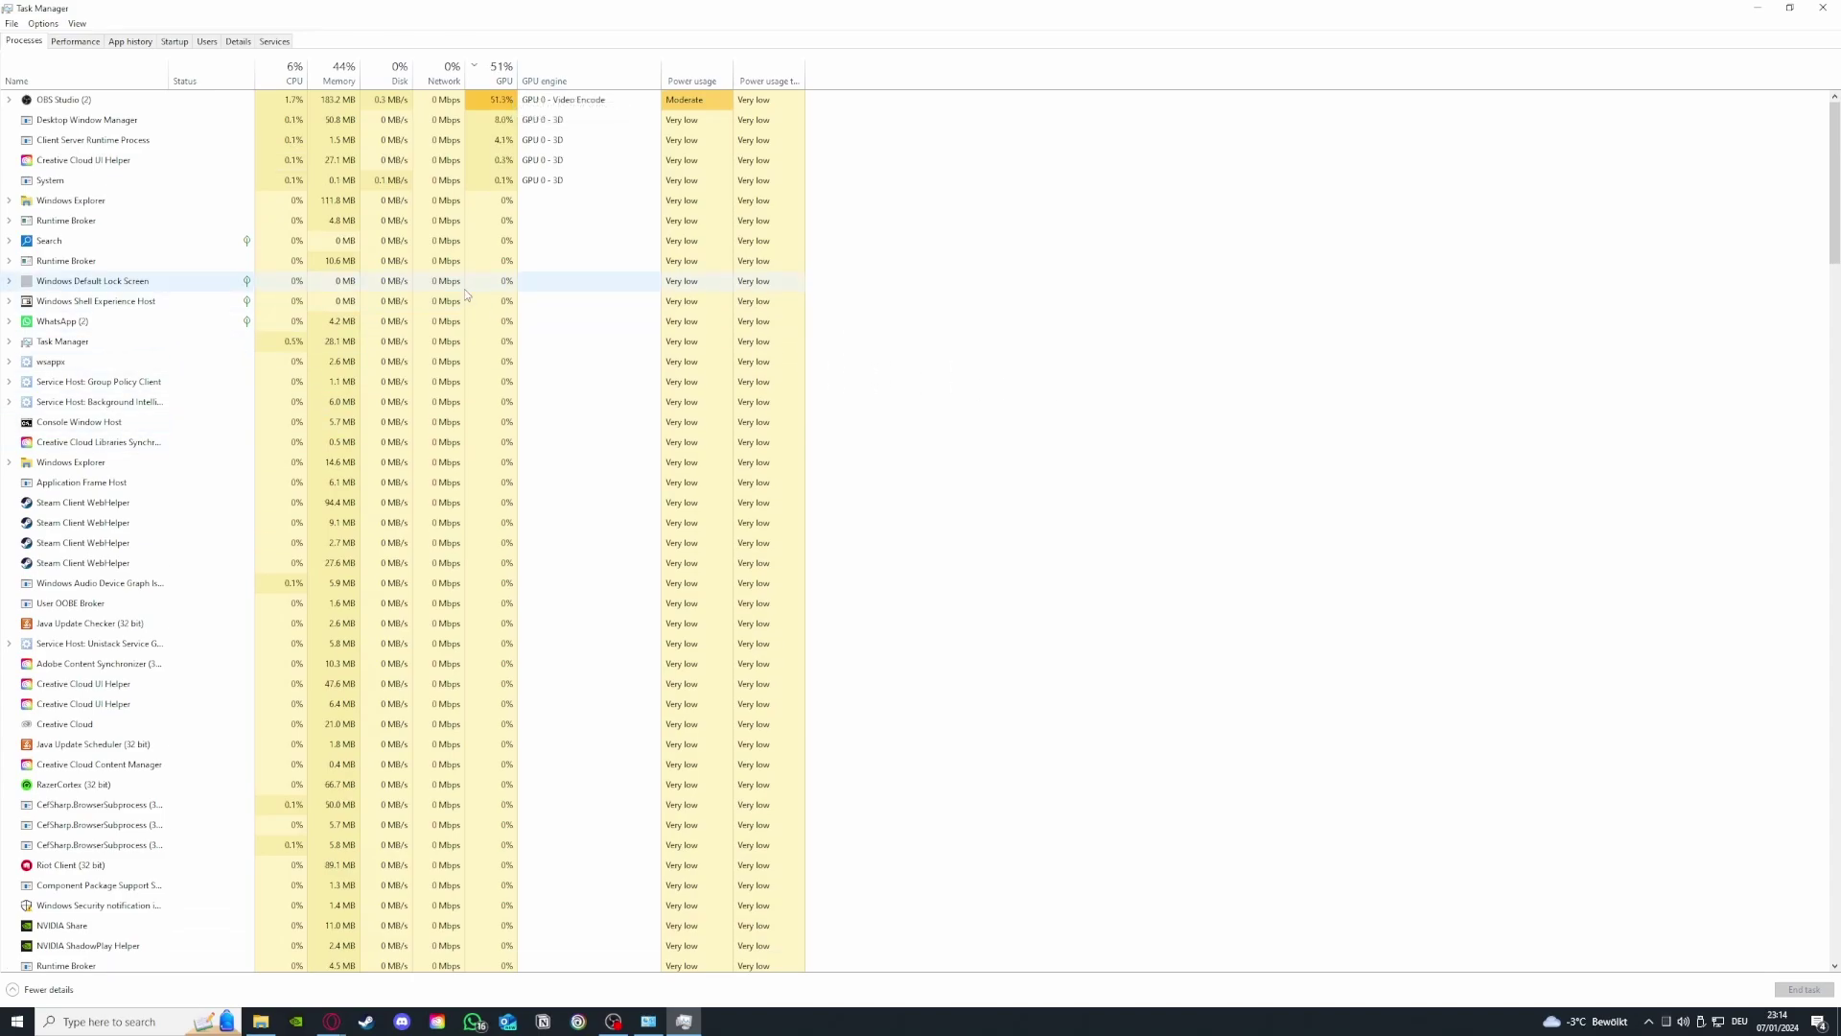
- End the Steam Client WebHelper process that uses 94.4 MB
left_click(217, 503)
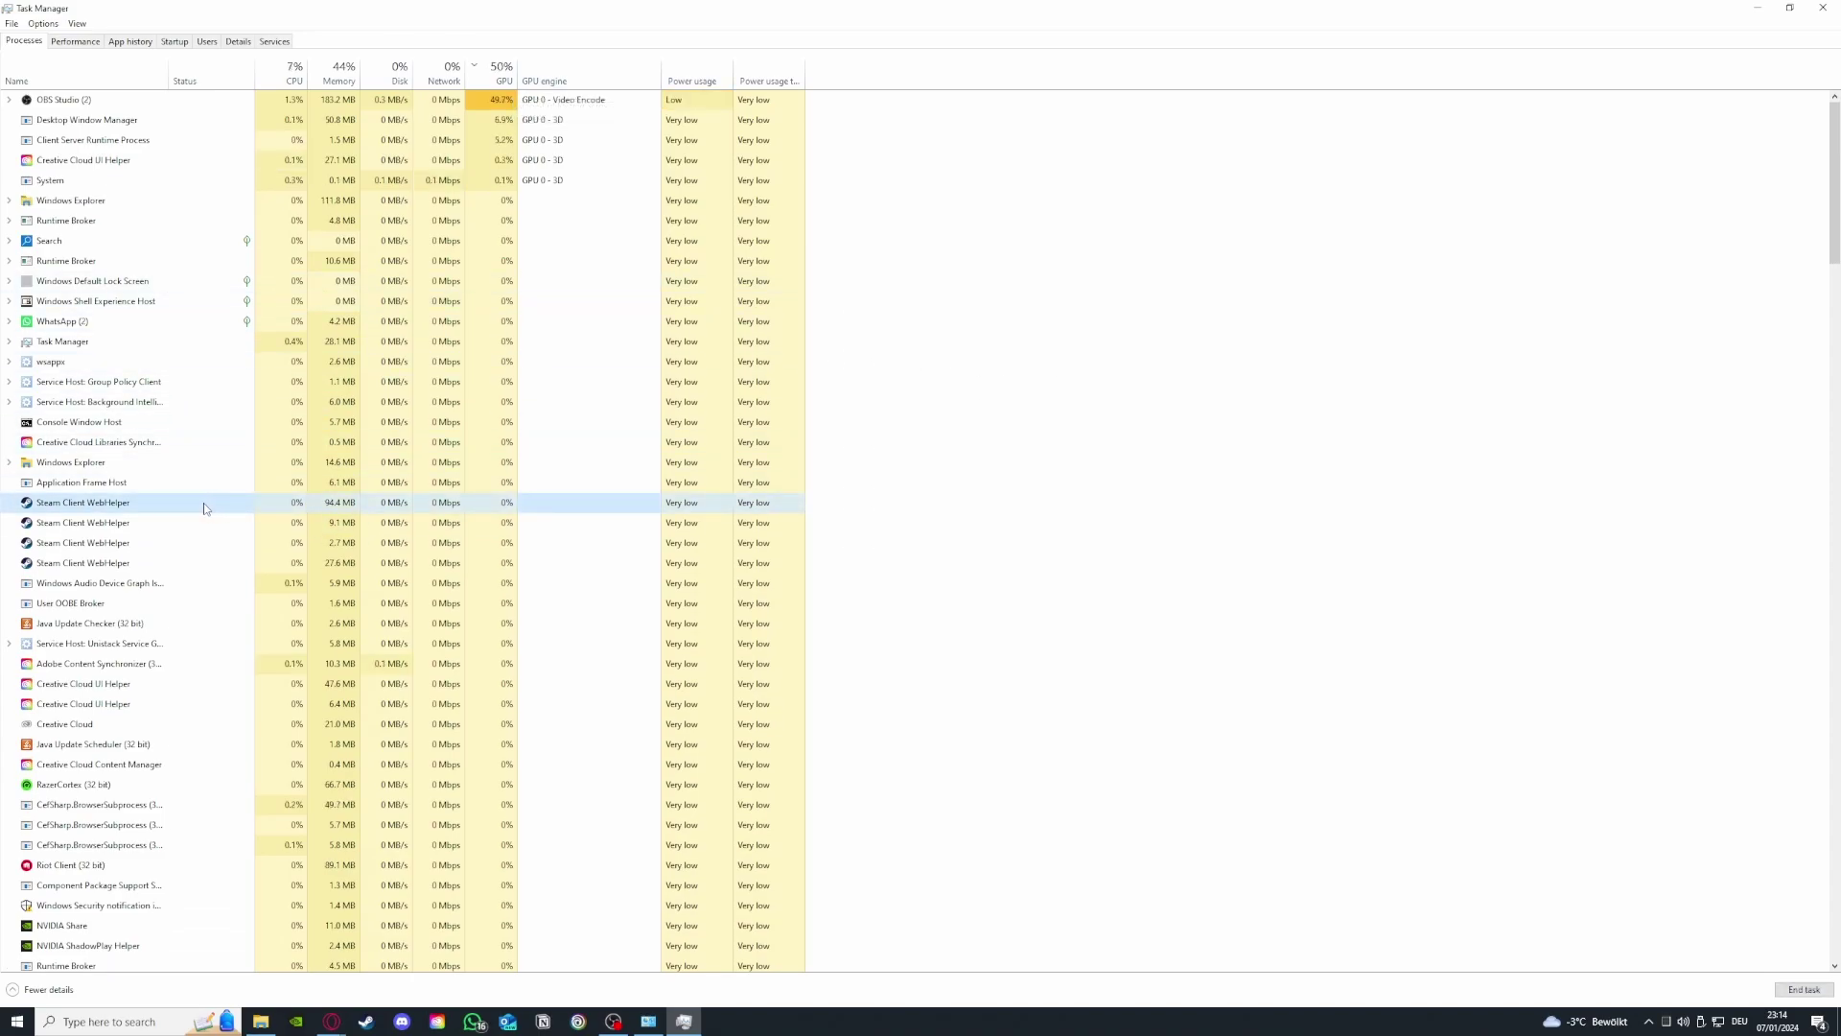
right_click(204, 509)
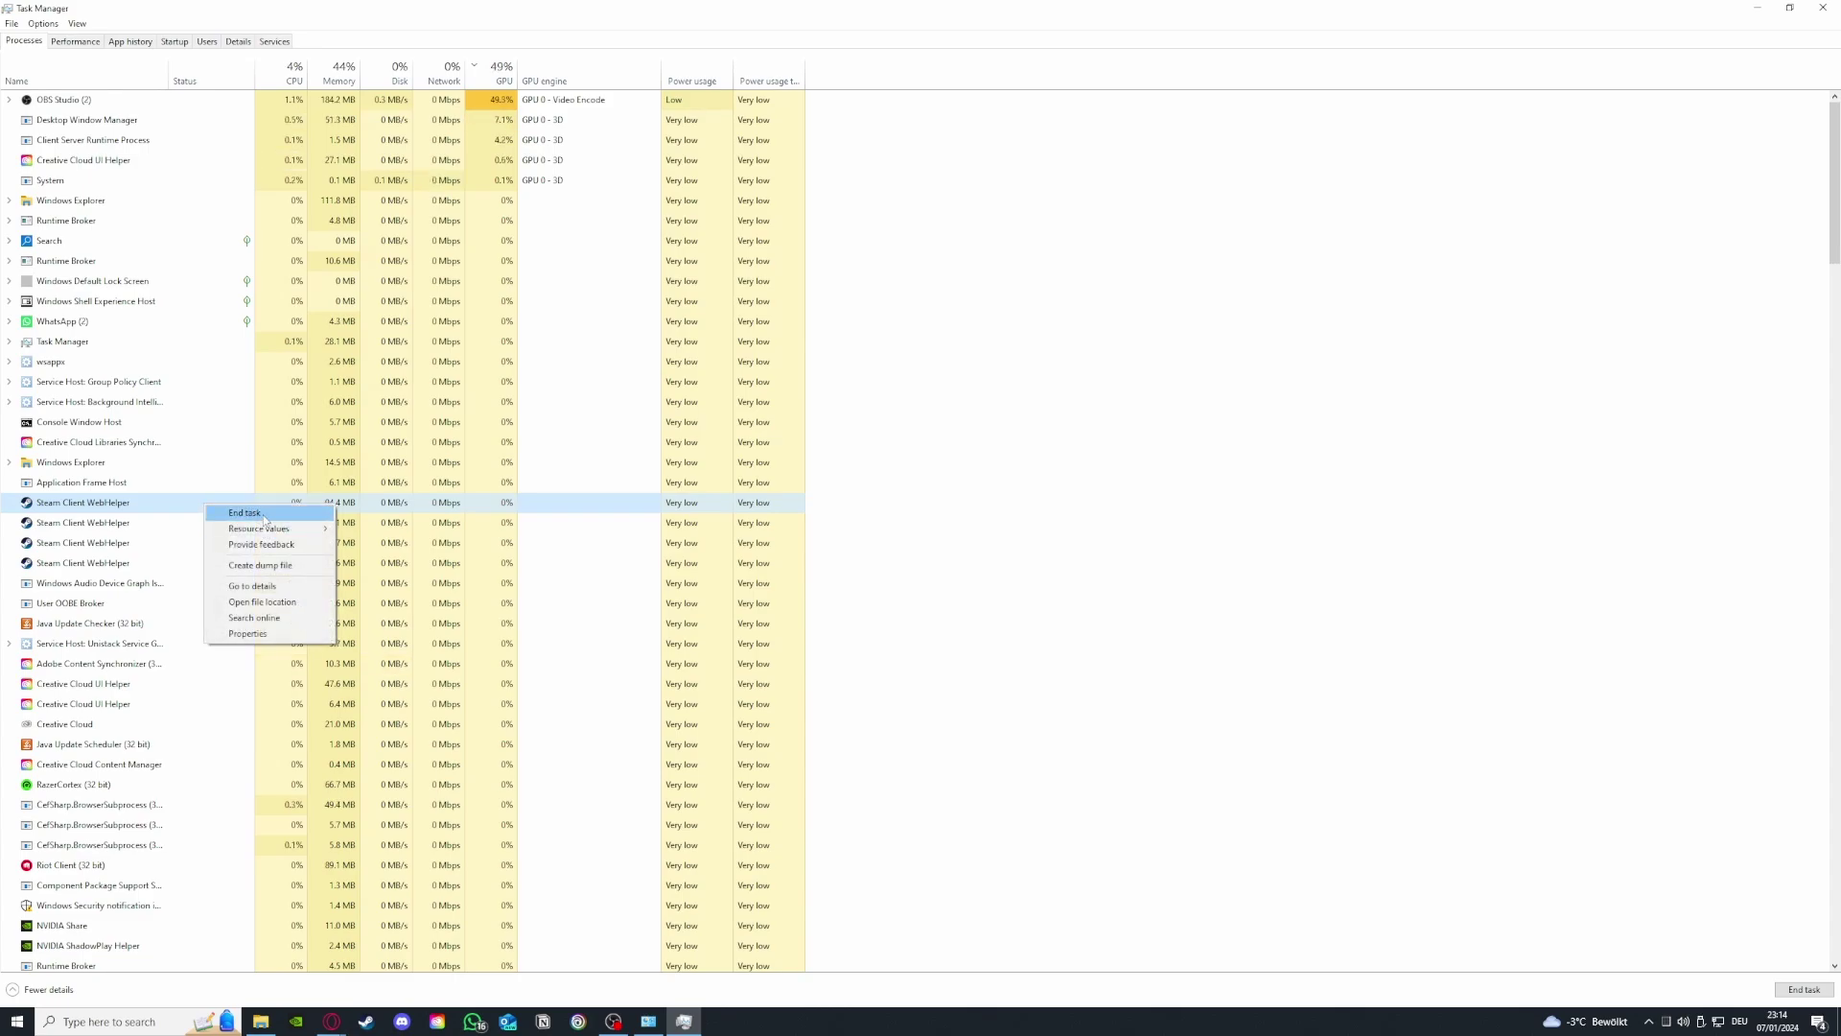
left_click(261, 516)
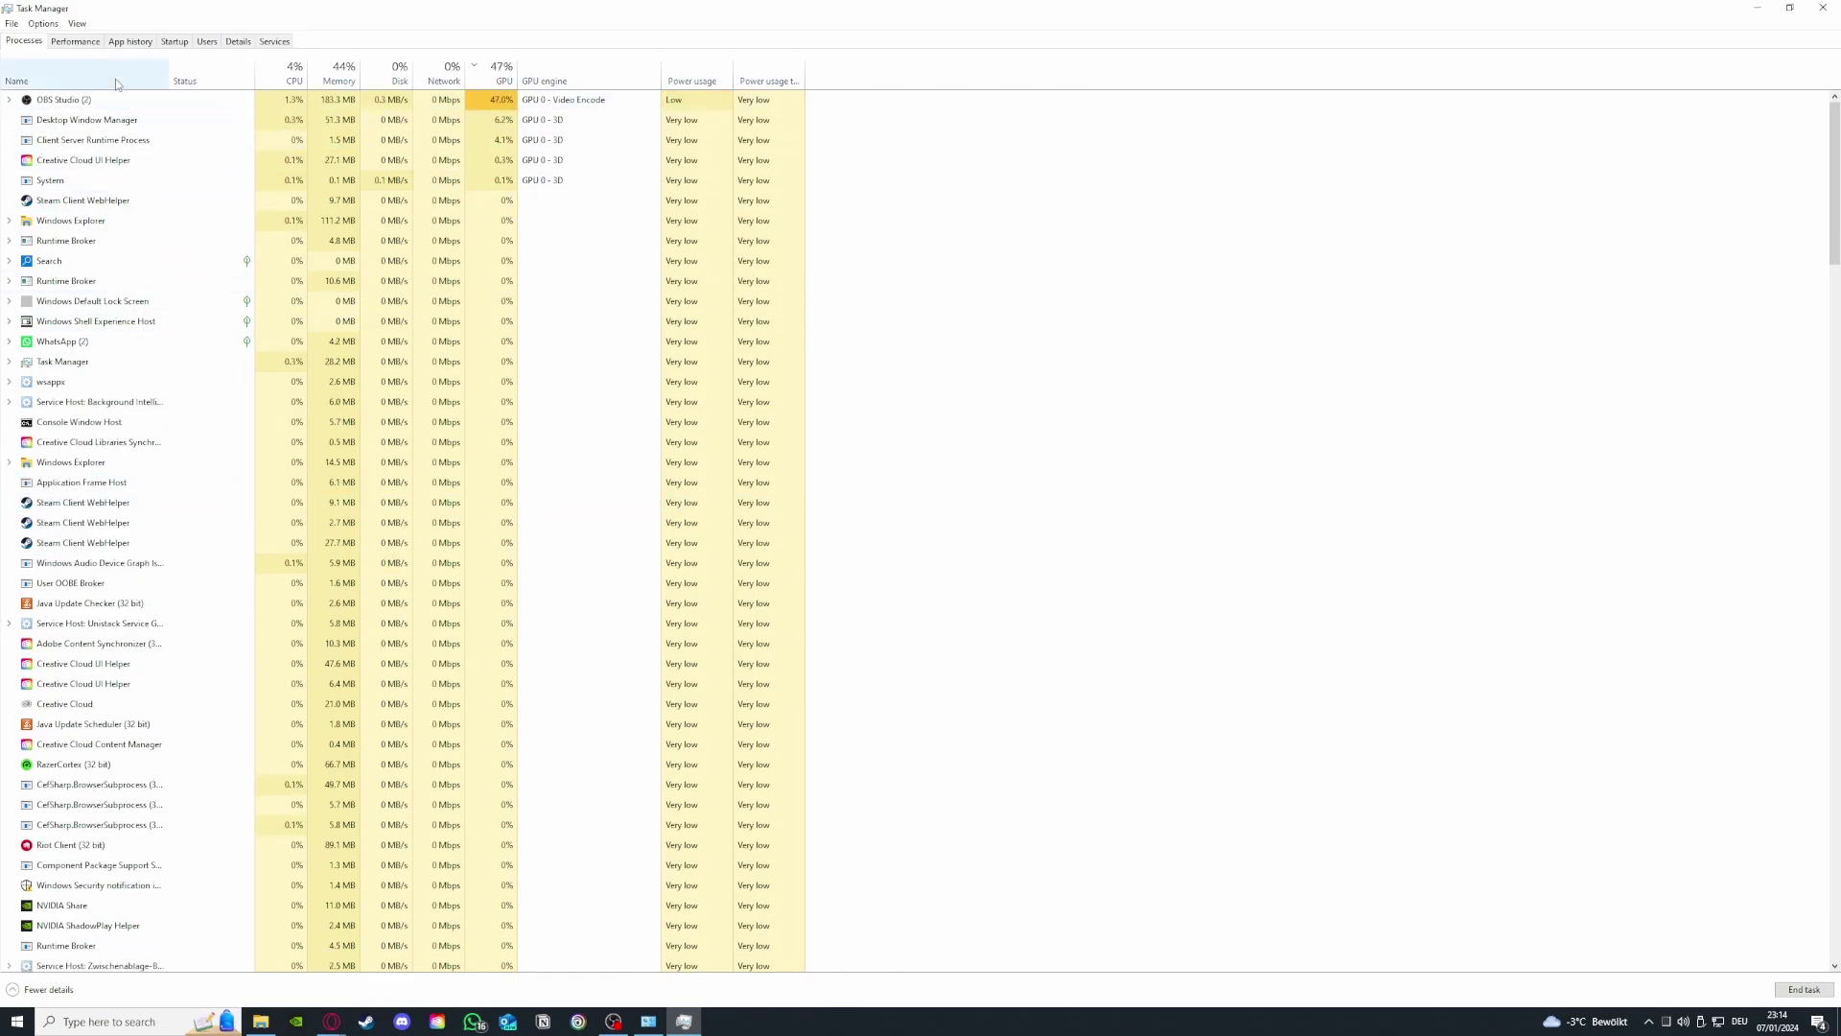
left_click(96, 43)
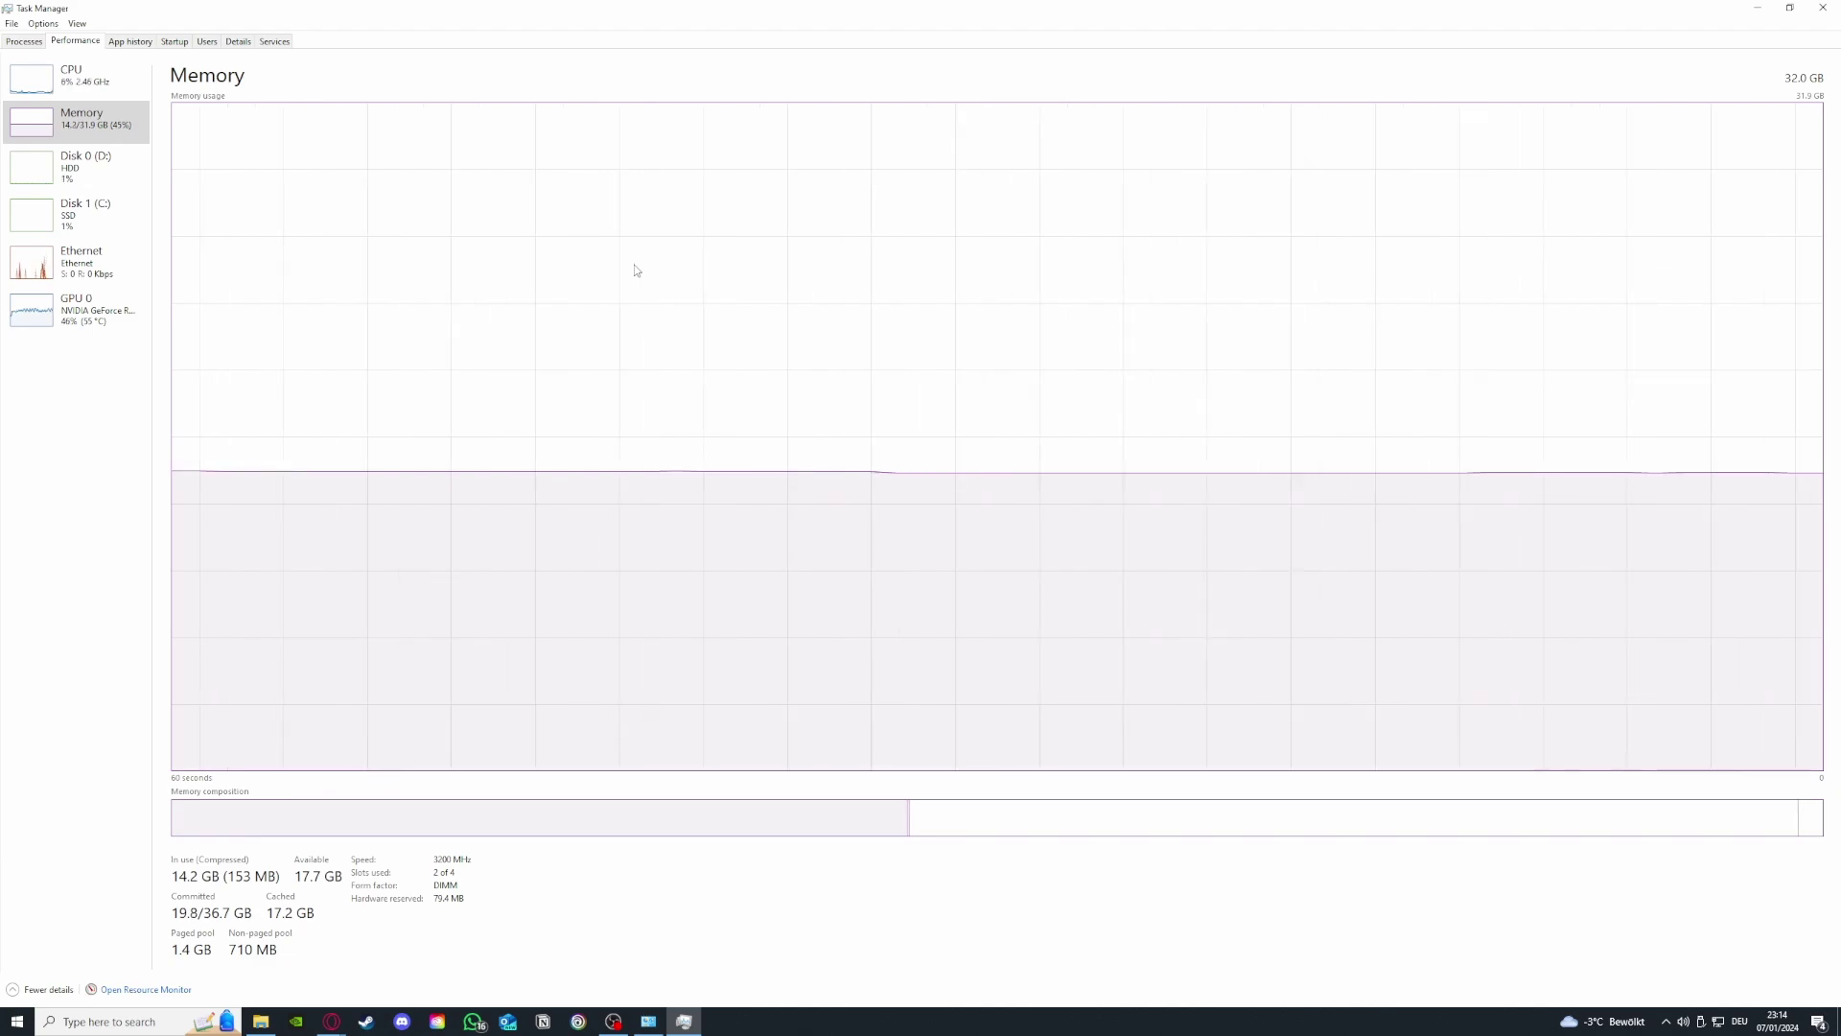
left_click(72, 77)
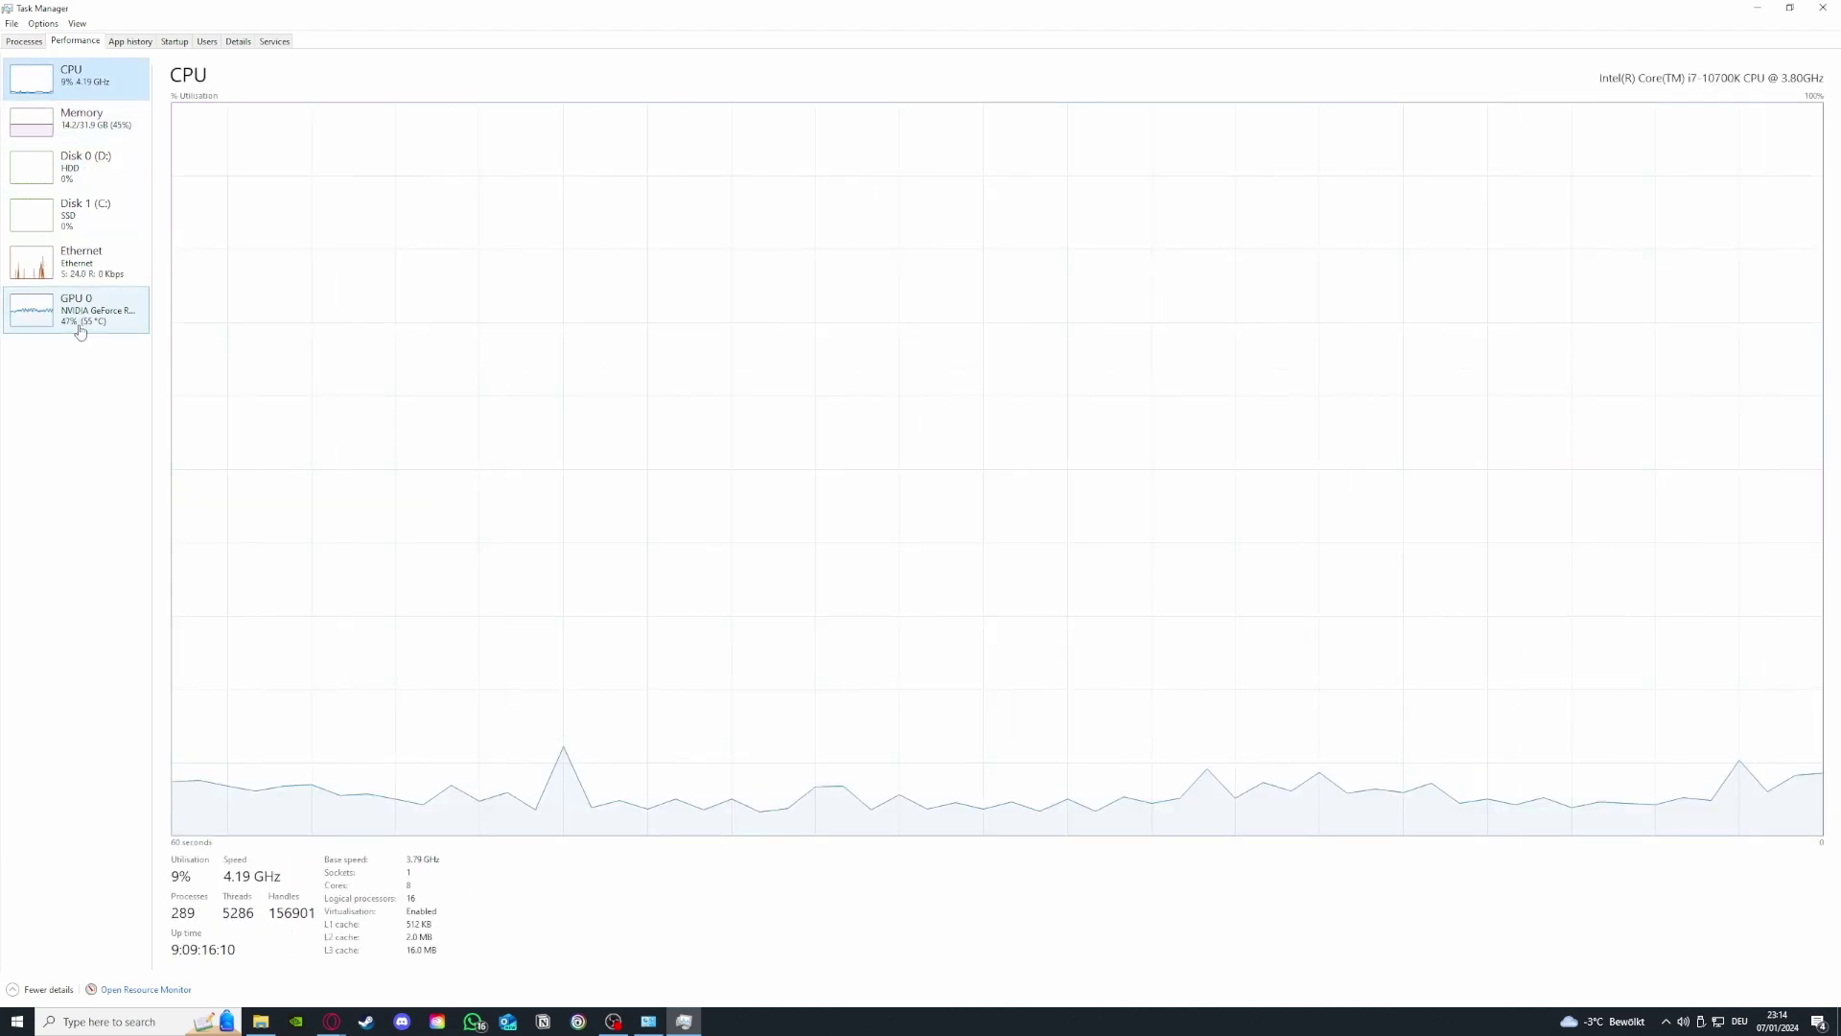
left_click(77, 307)
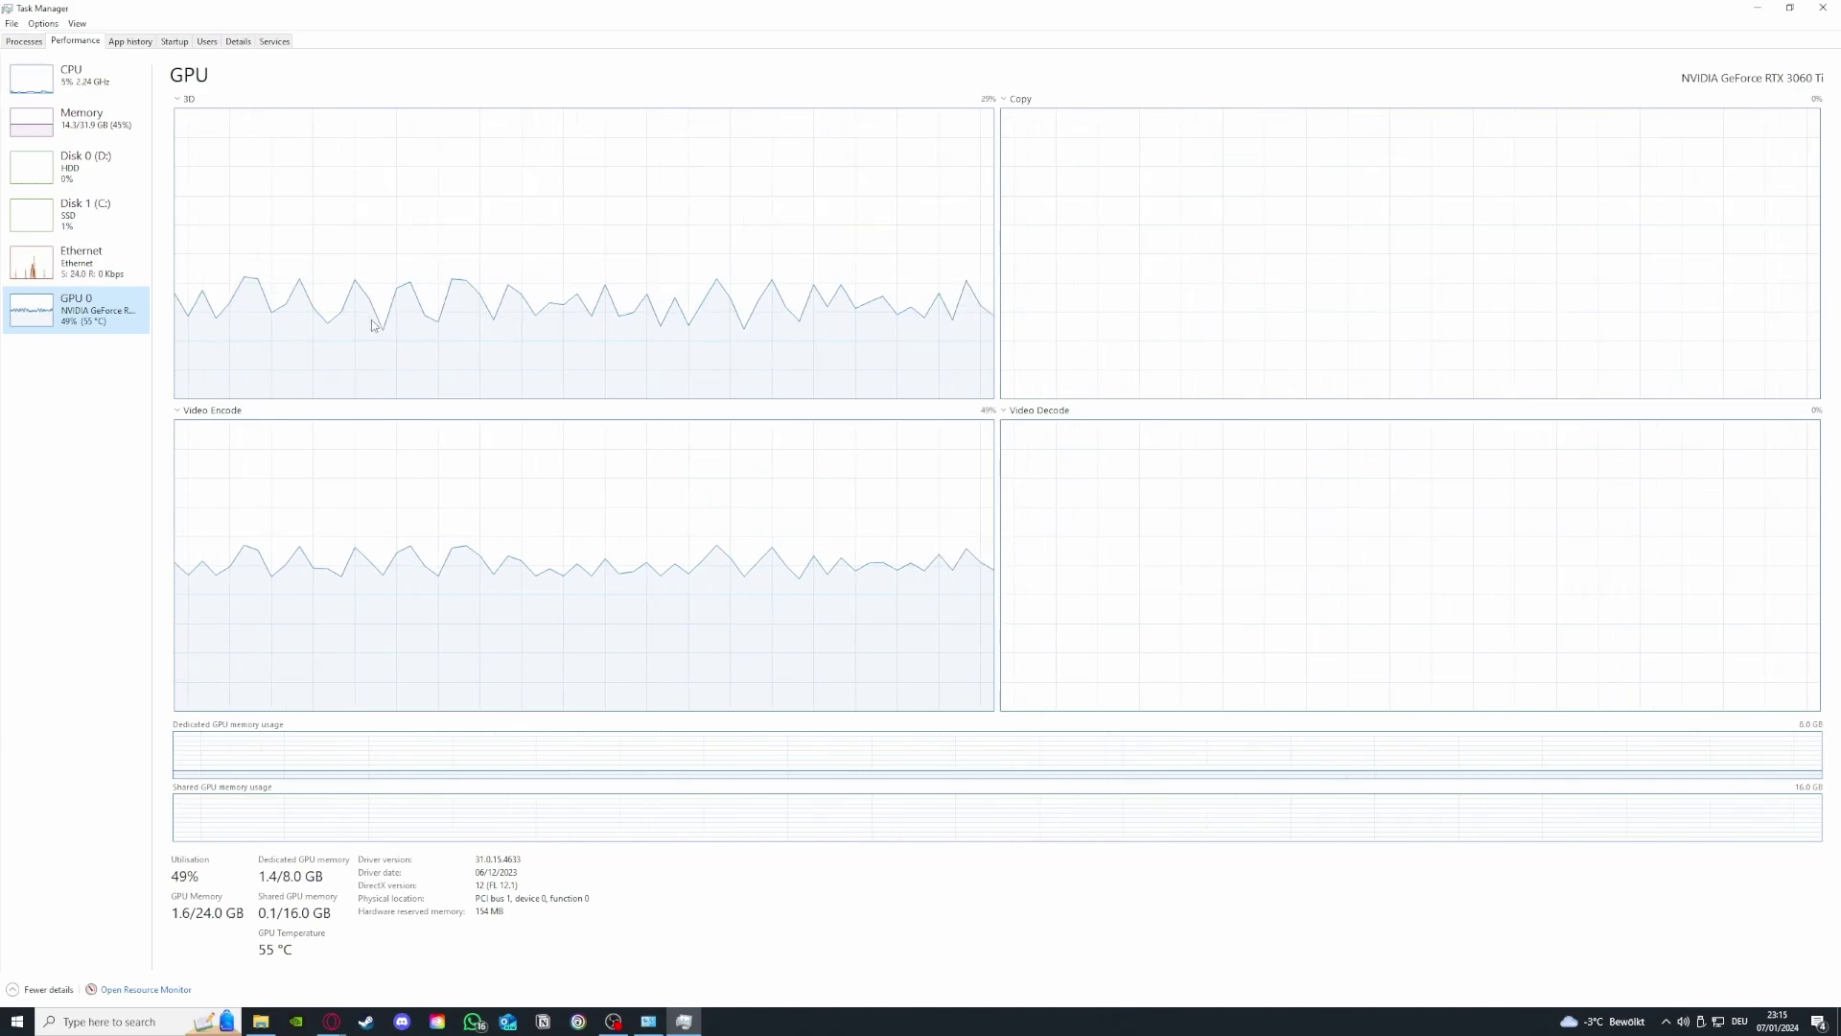
left_click(21, 42)
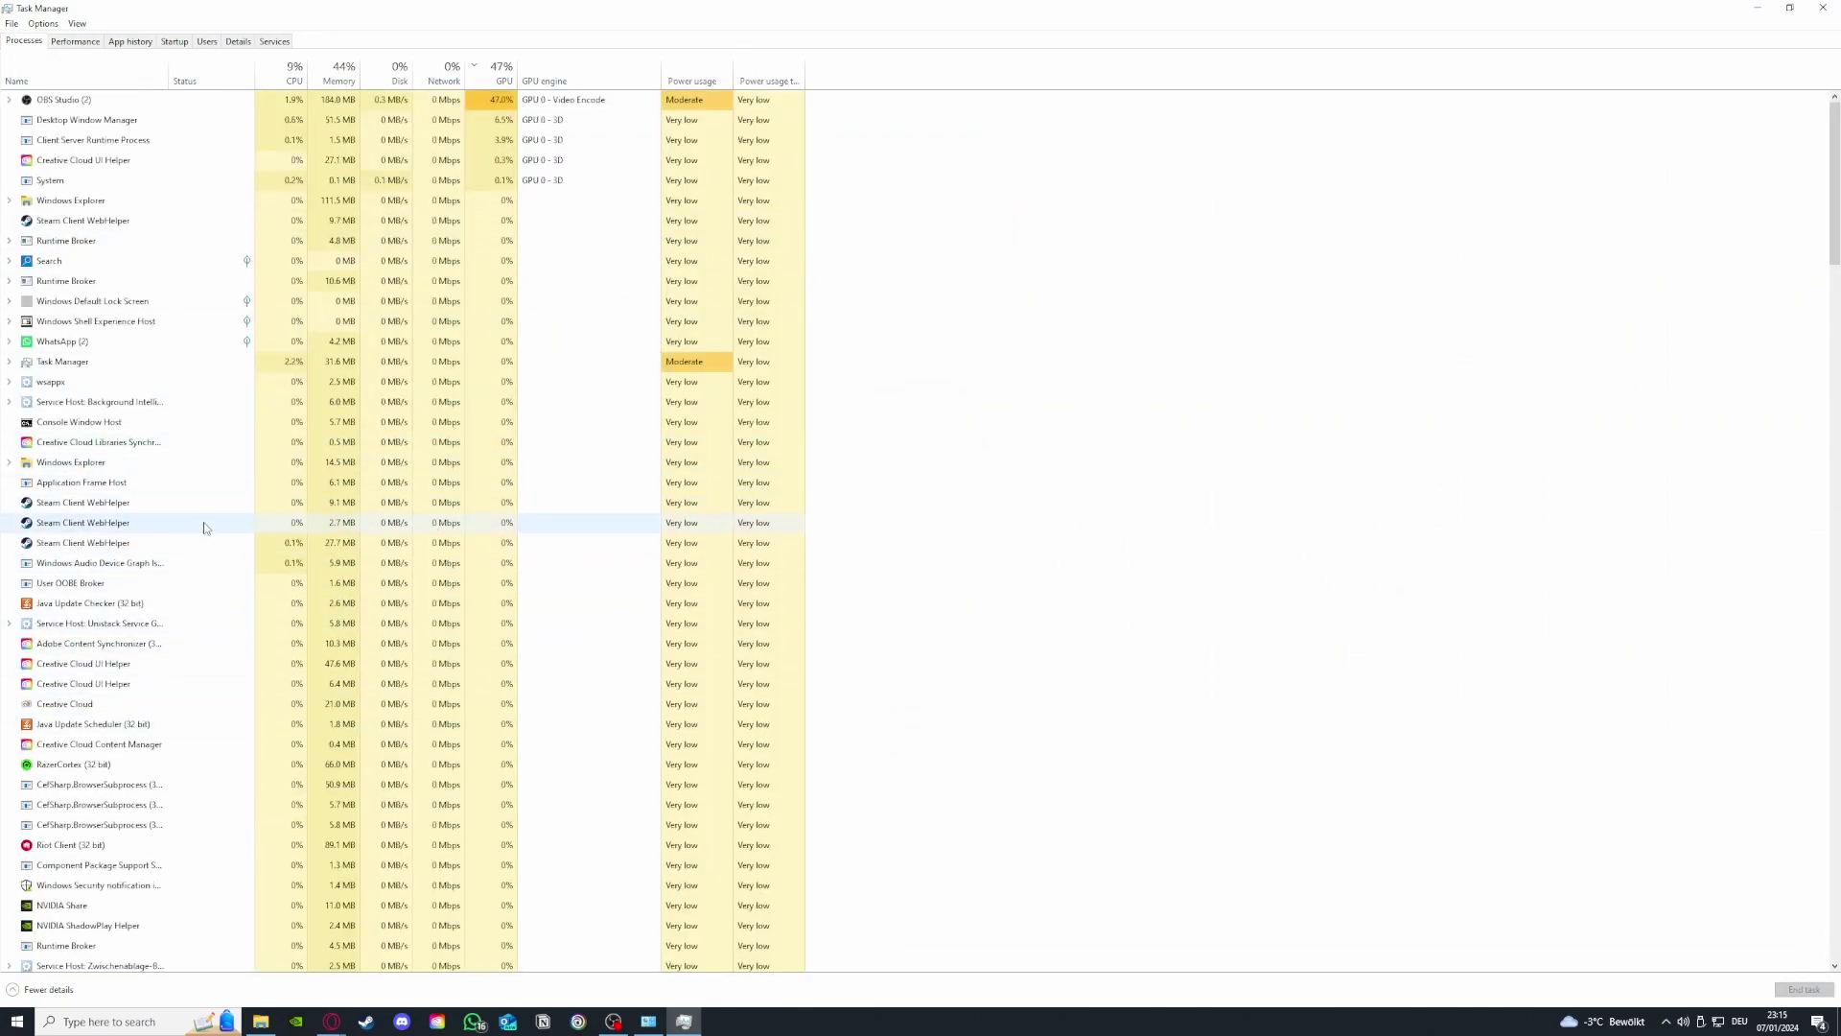
- Disable iCUE on the Startup tab, leave Parsec enabled, and close Task Manager
scroll(203, 523, "down", 2)
scroll(202, 533, "up", 2)
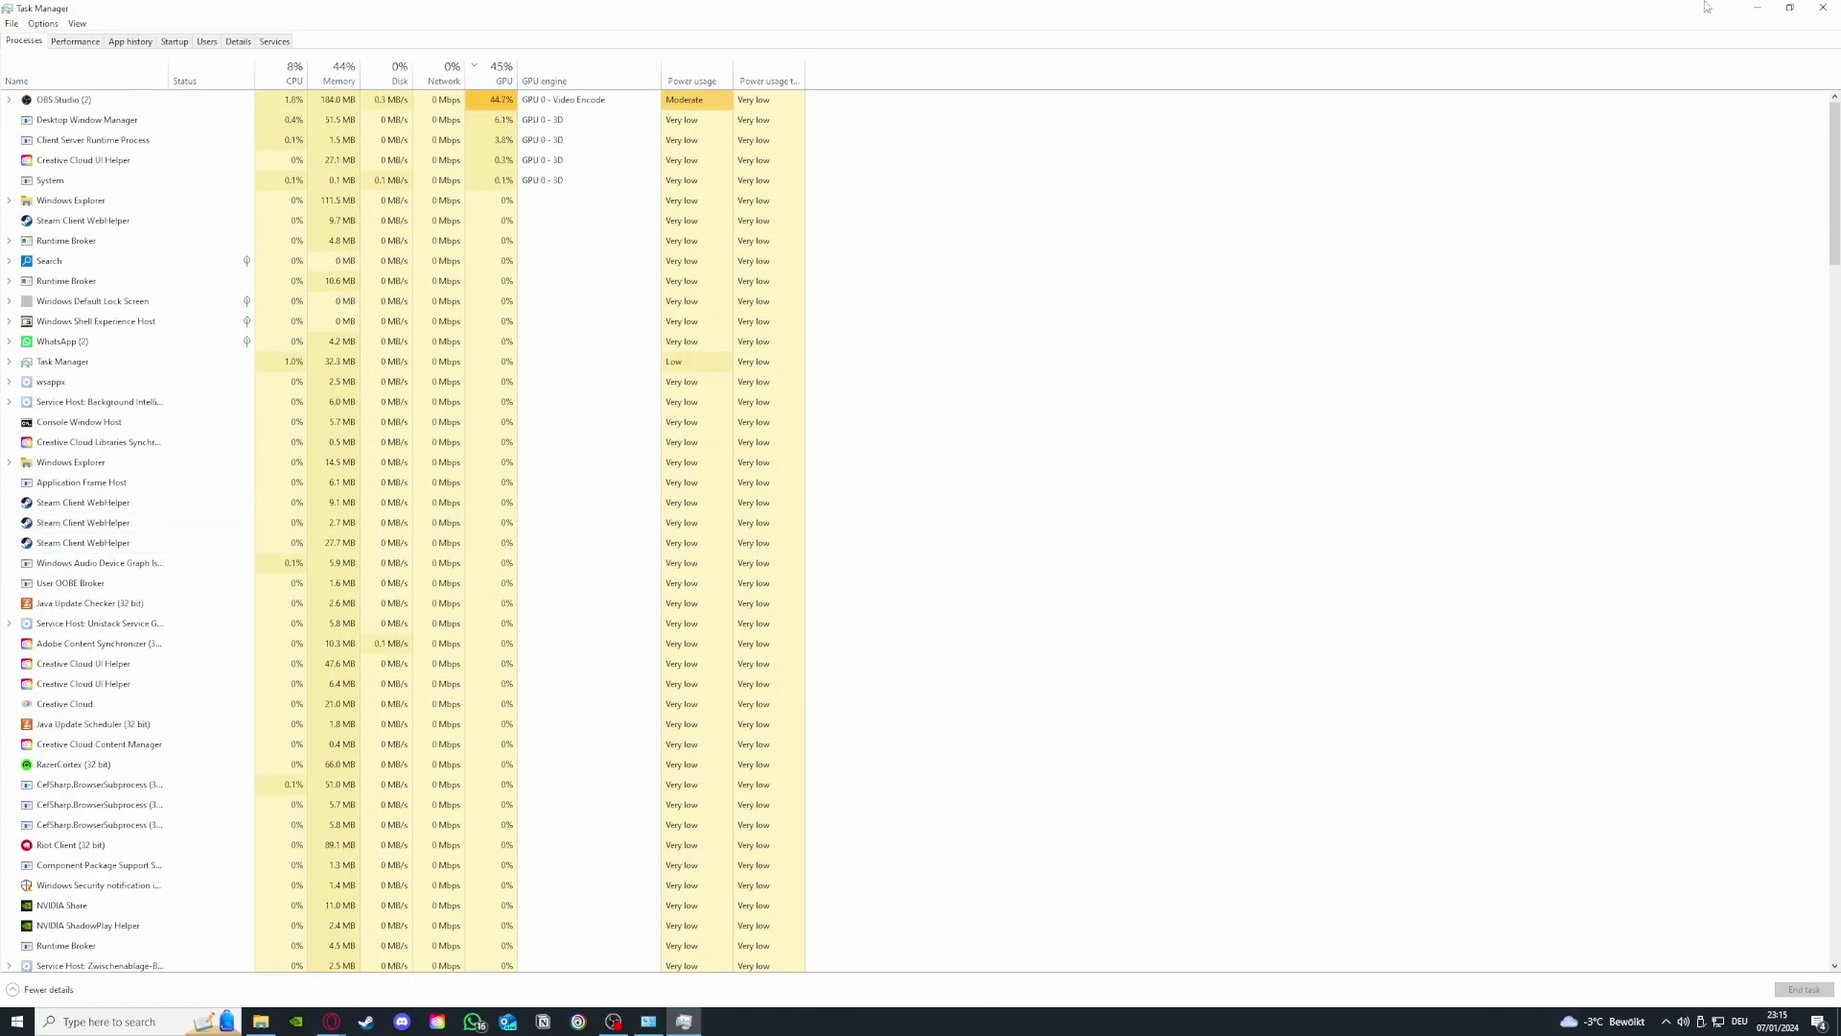
left_click(135, 44)
left_click(178, 43)
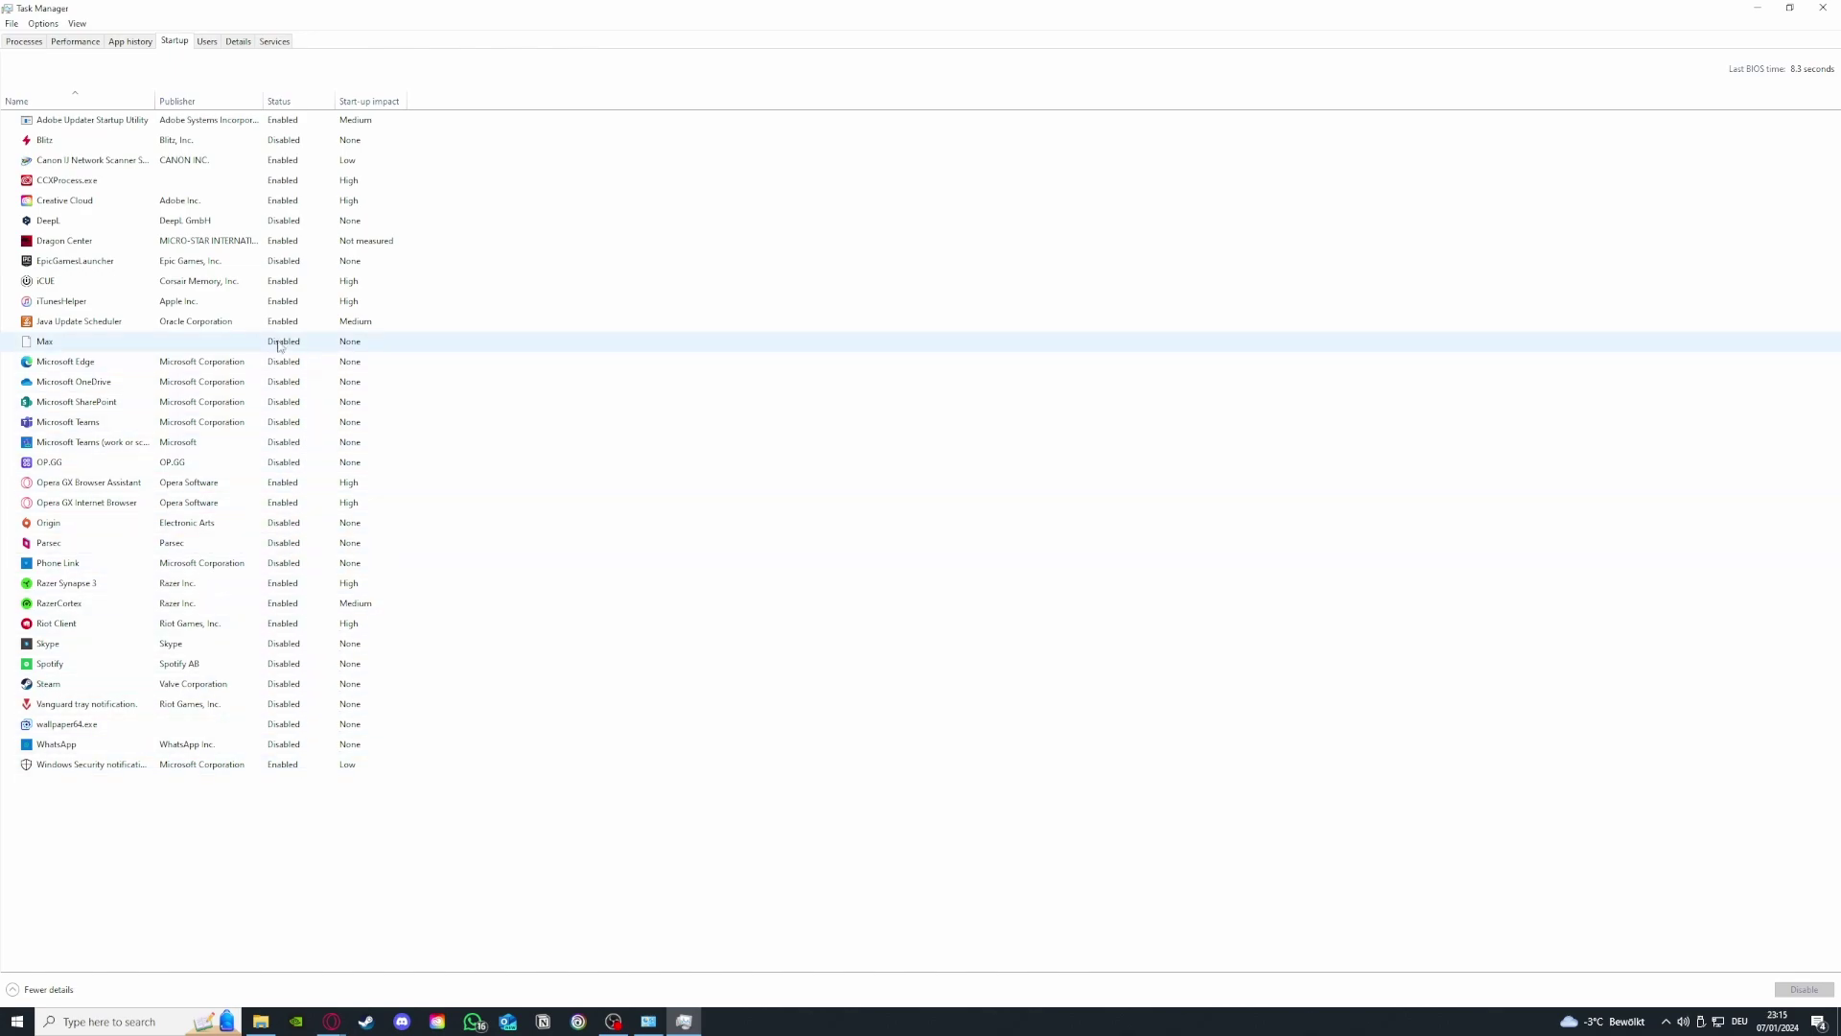
left_click(99, 543)
right_click(121, 545)
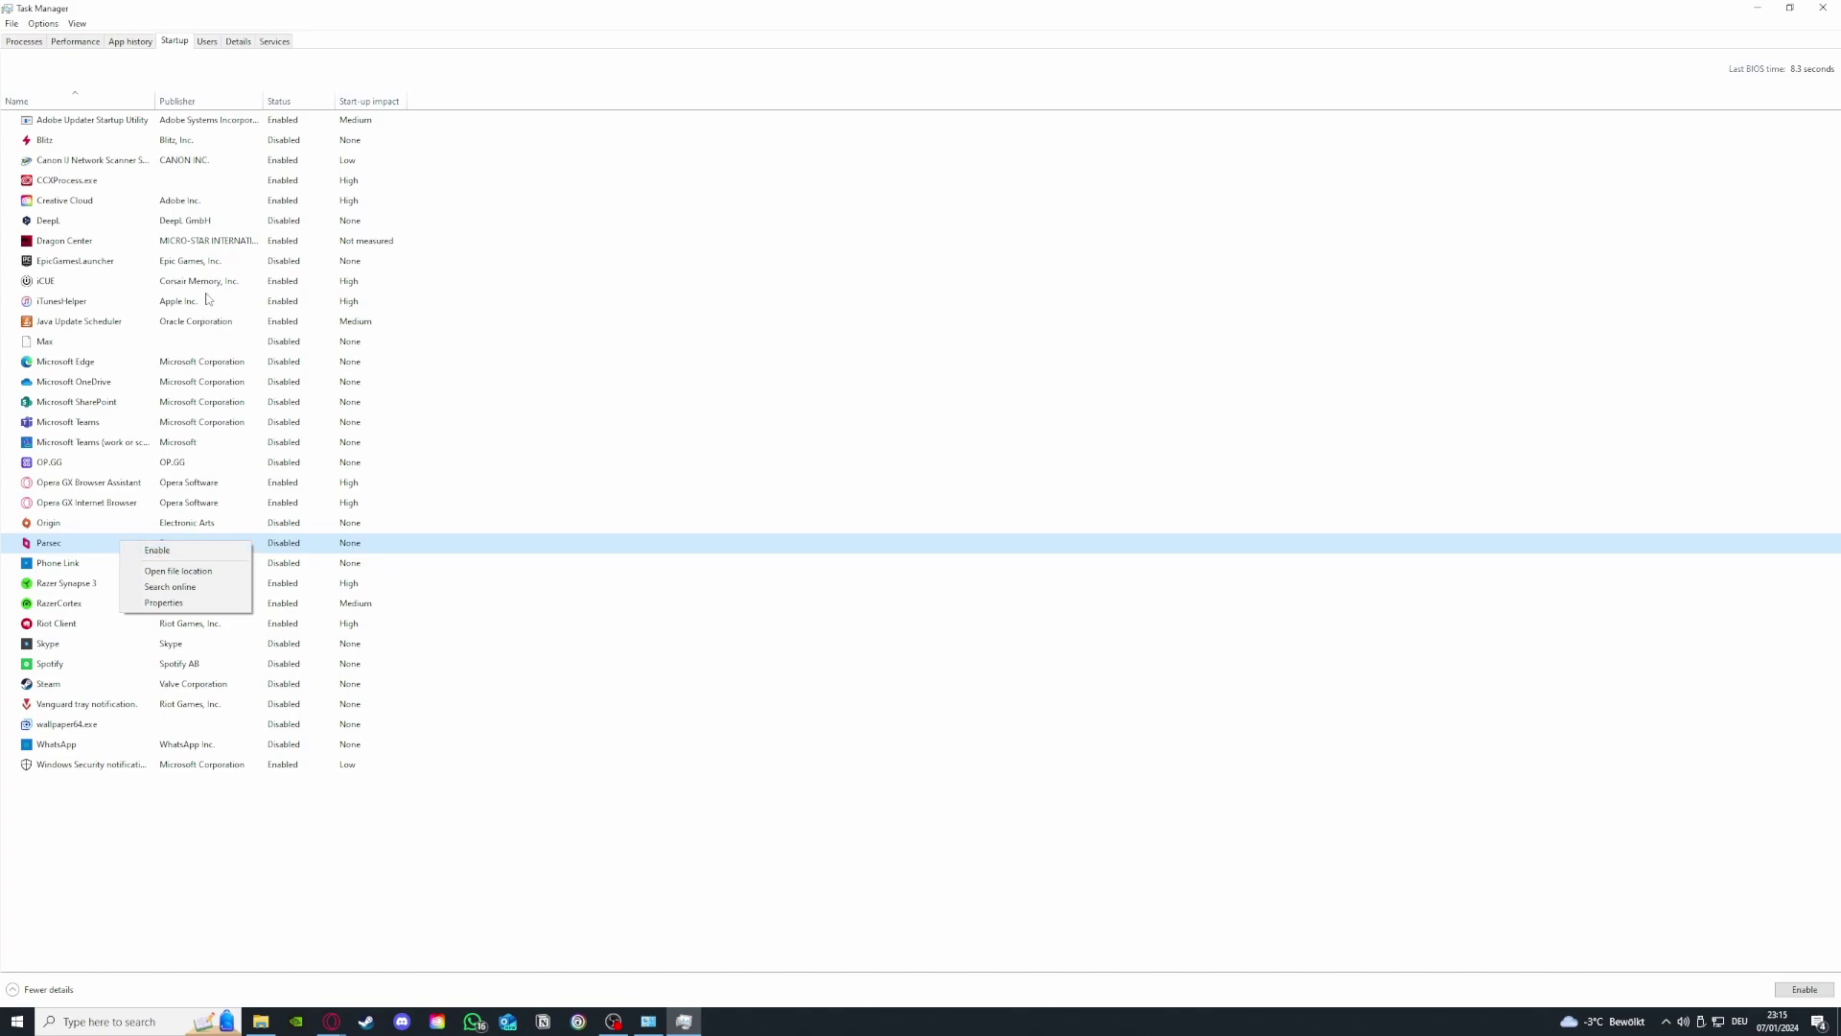
left_click(174, 284)
right_click(107, 286)
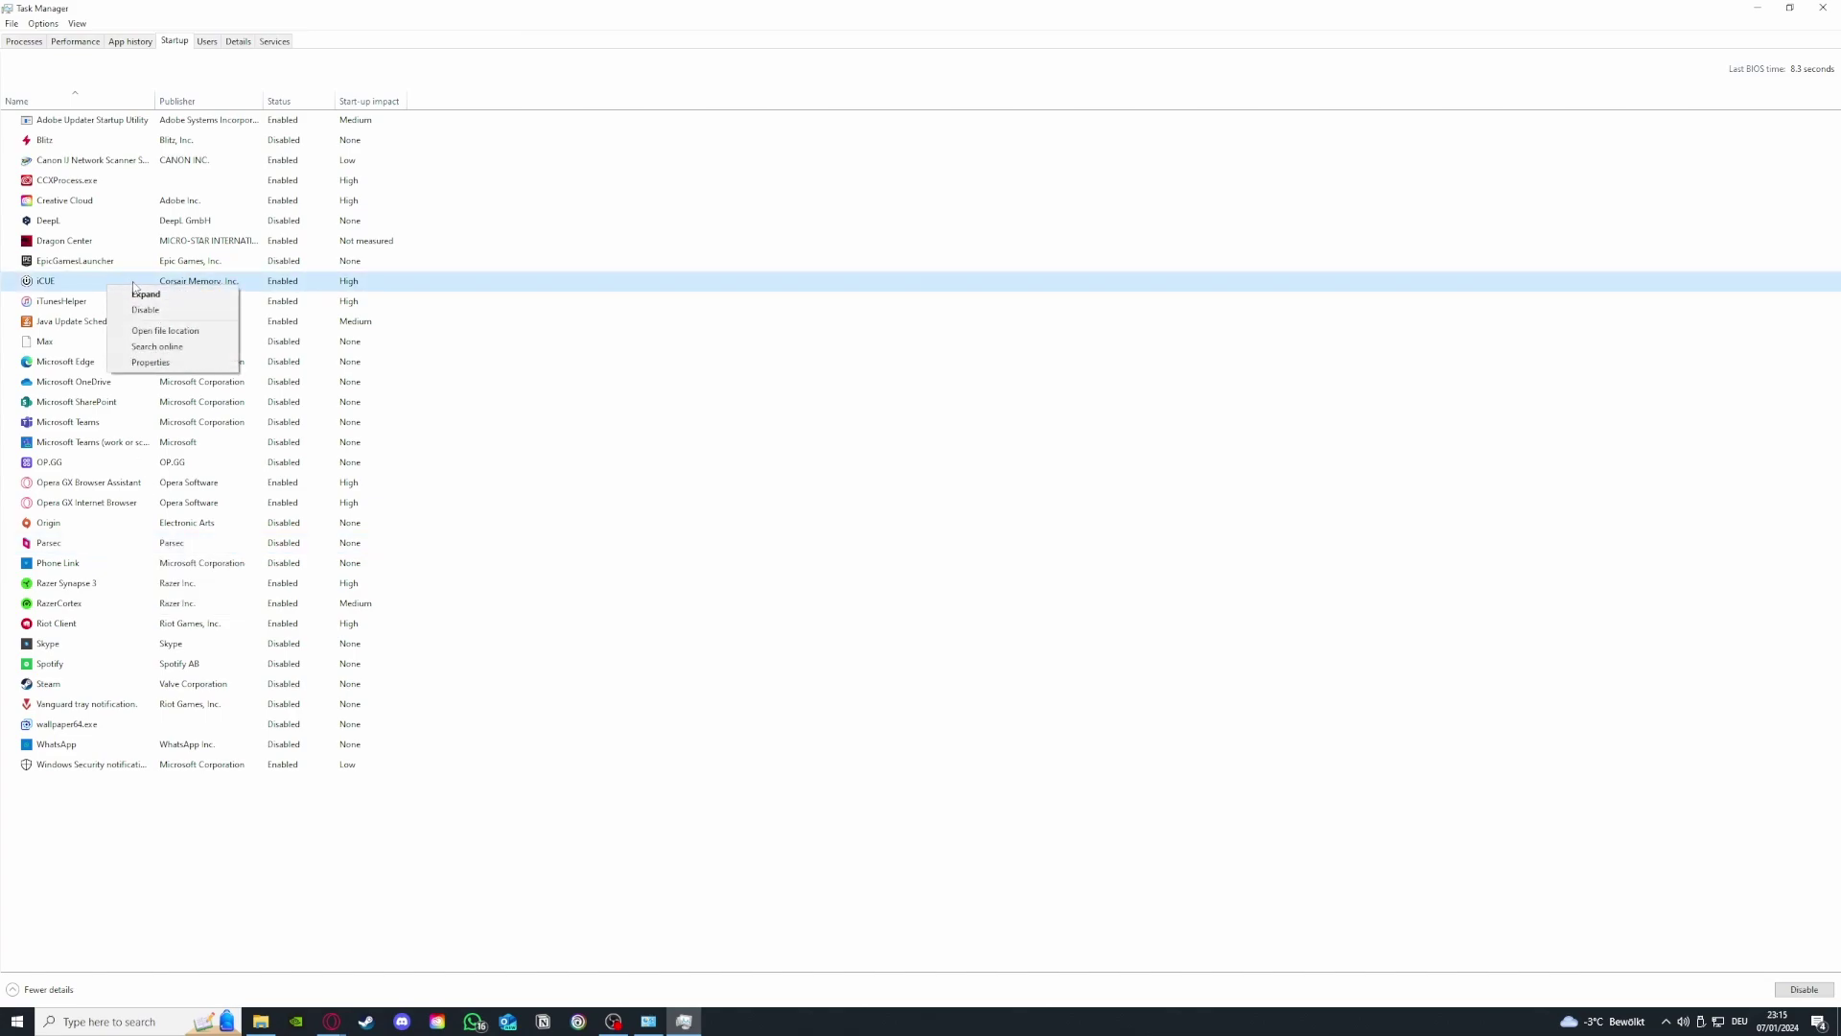
left_click(196, 311)
left_click(1823, 8)
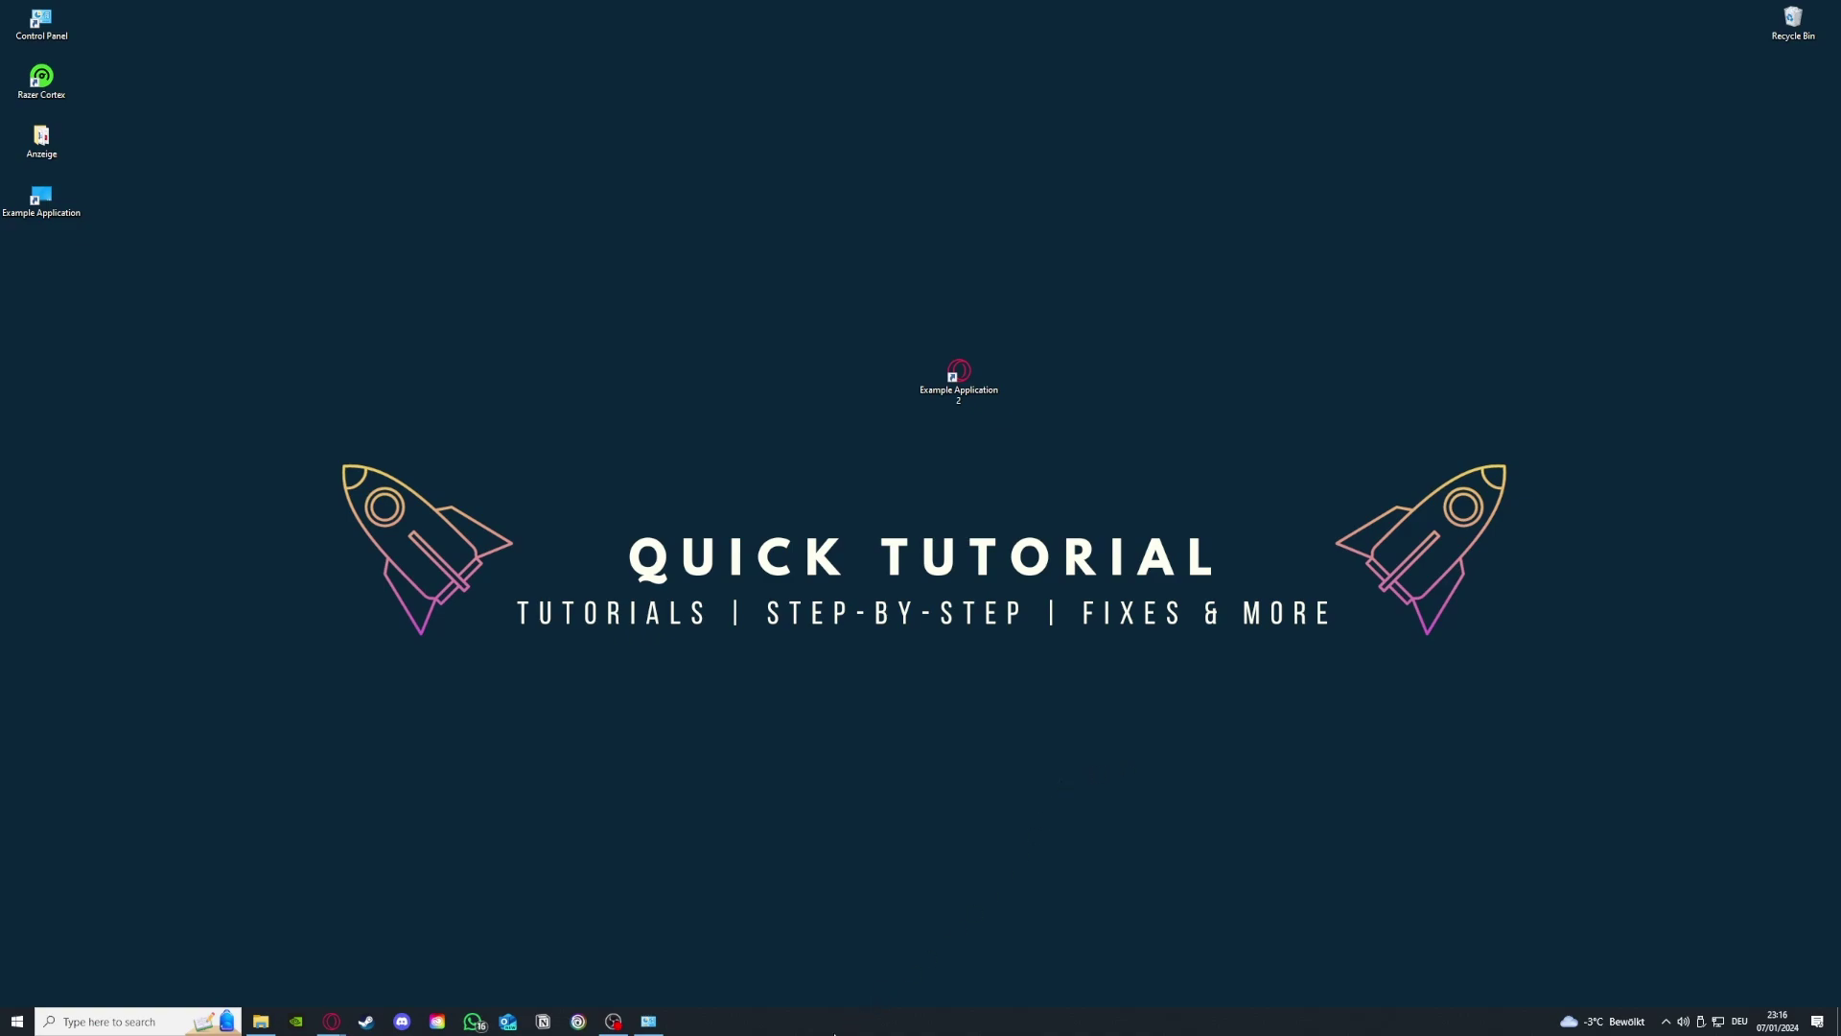
right_click(838, 1031)
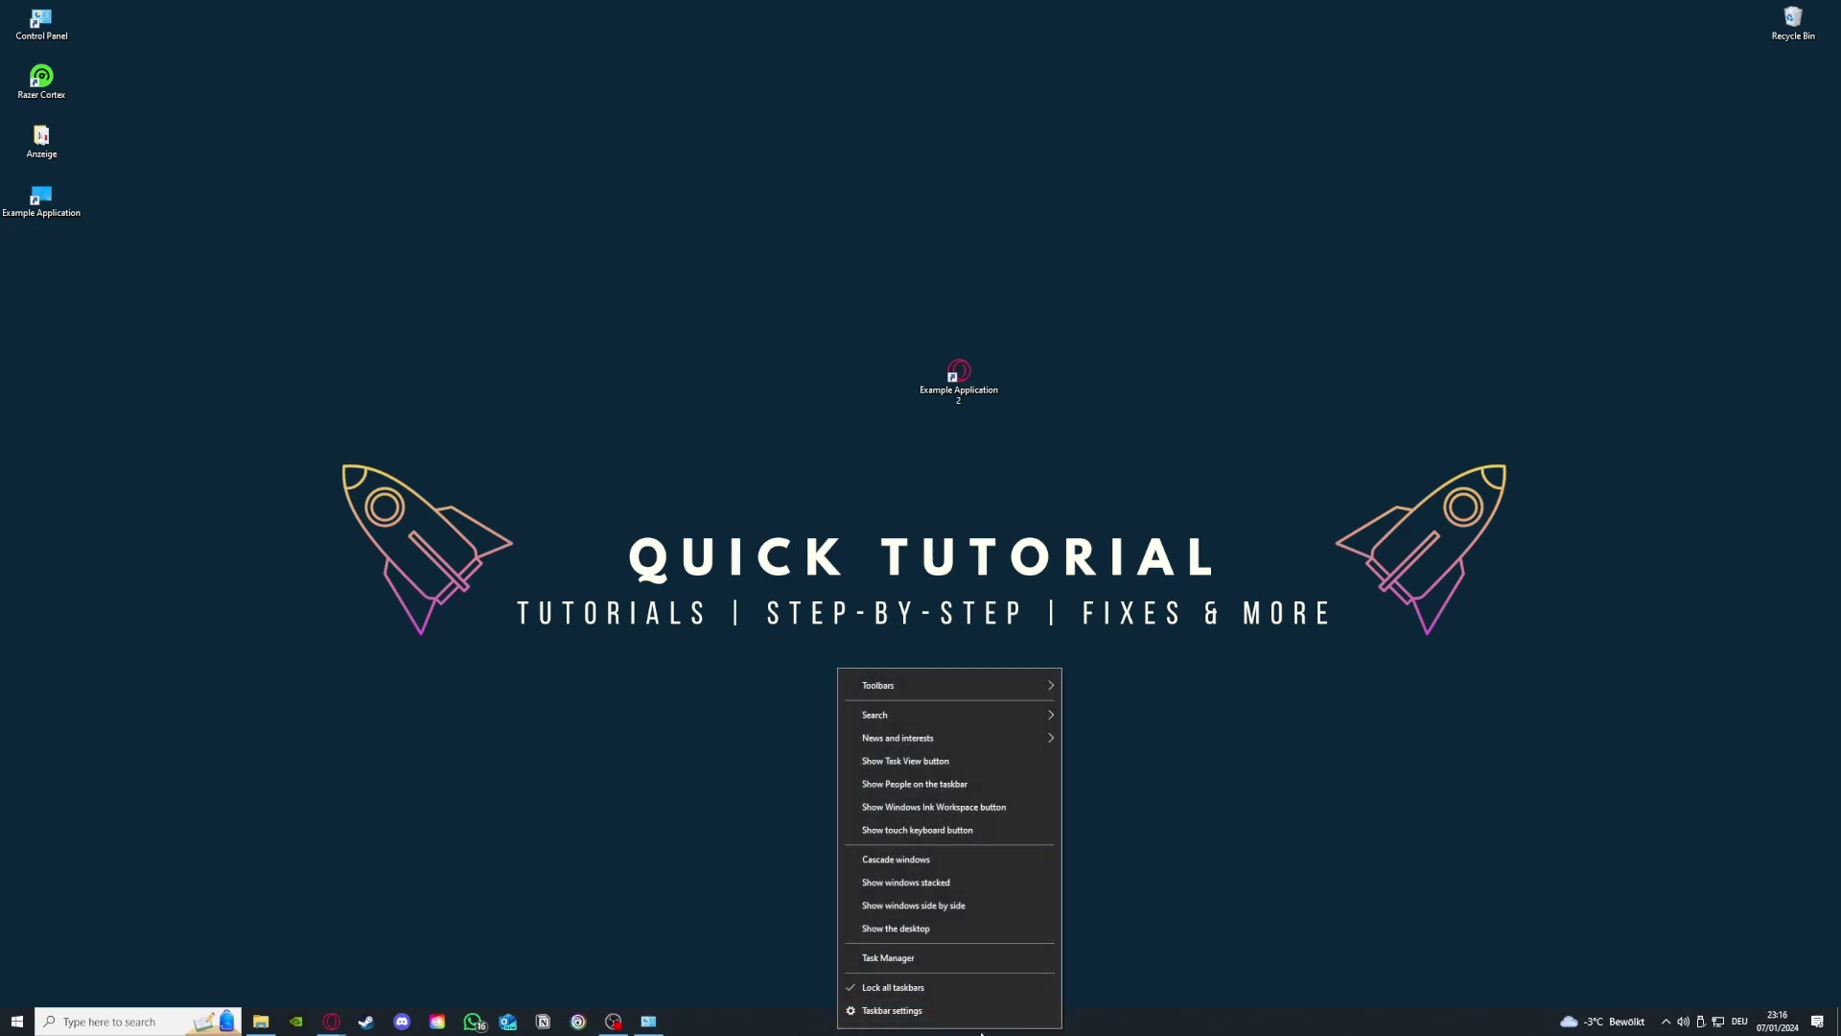
left_click(900, 958)
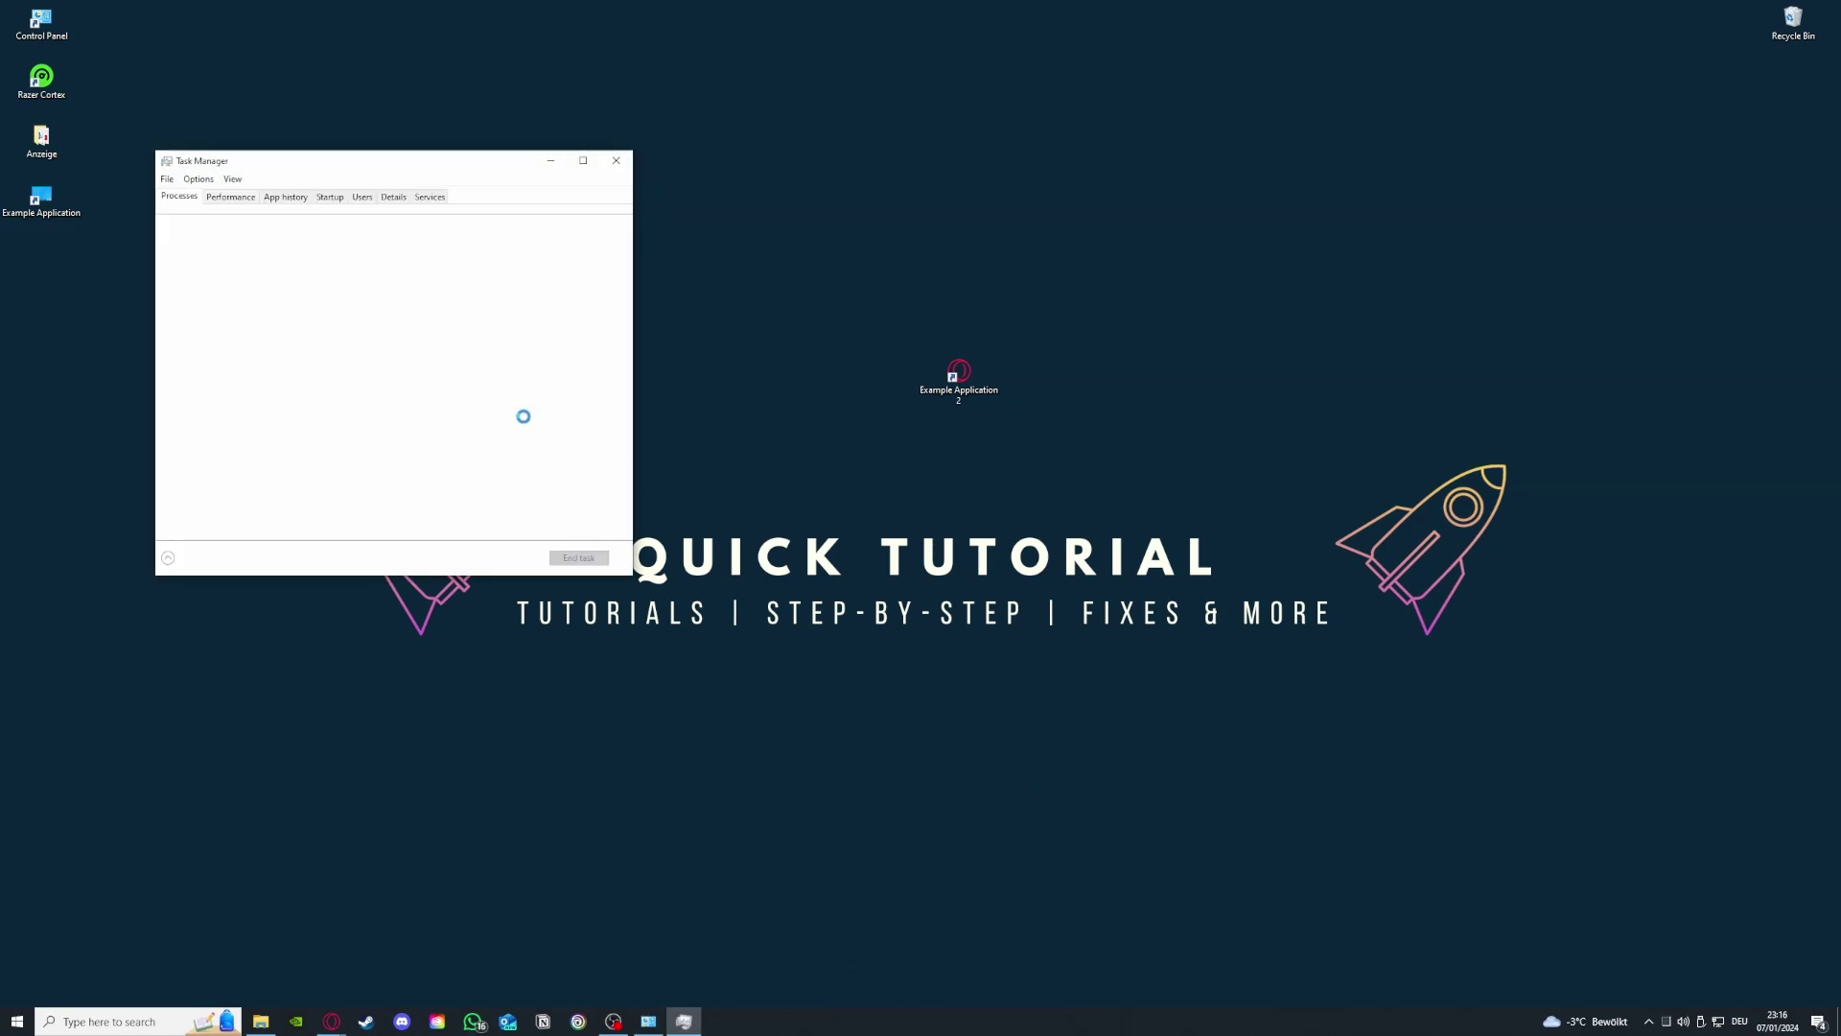
left_click_drag(624, 577, 1197, 819)
left_click(336, 496)
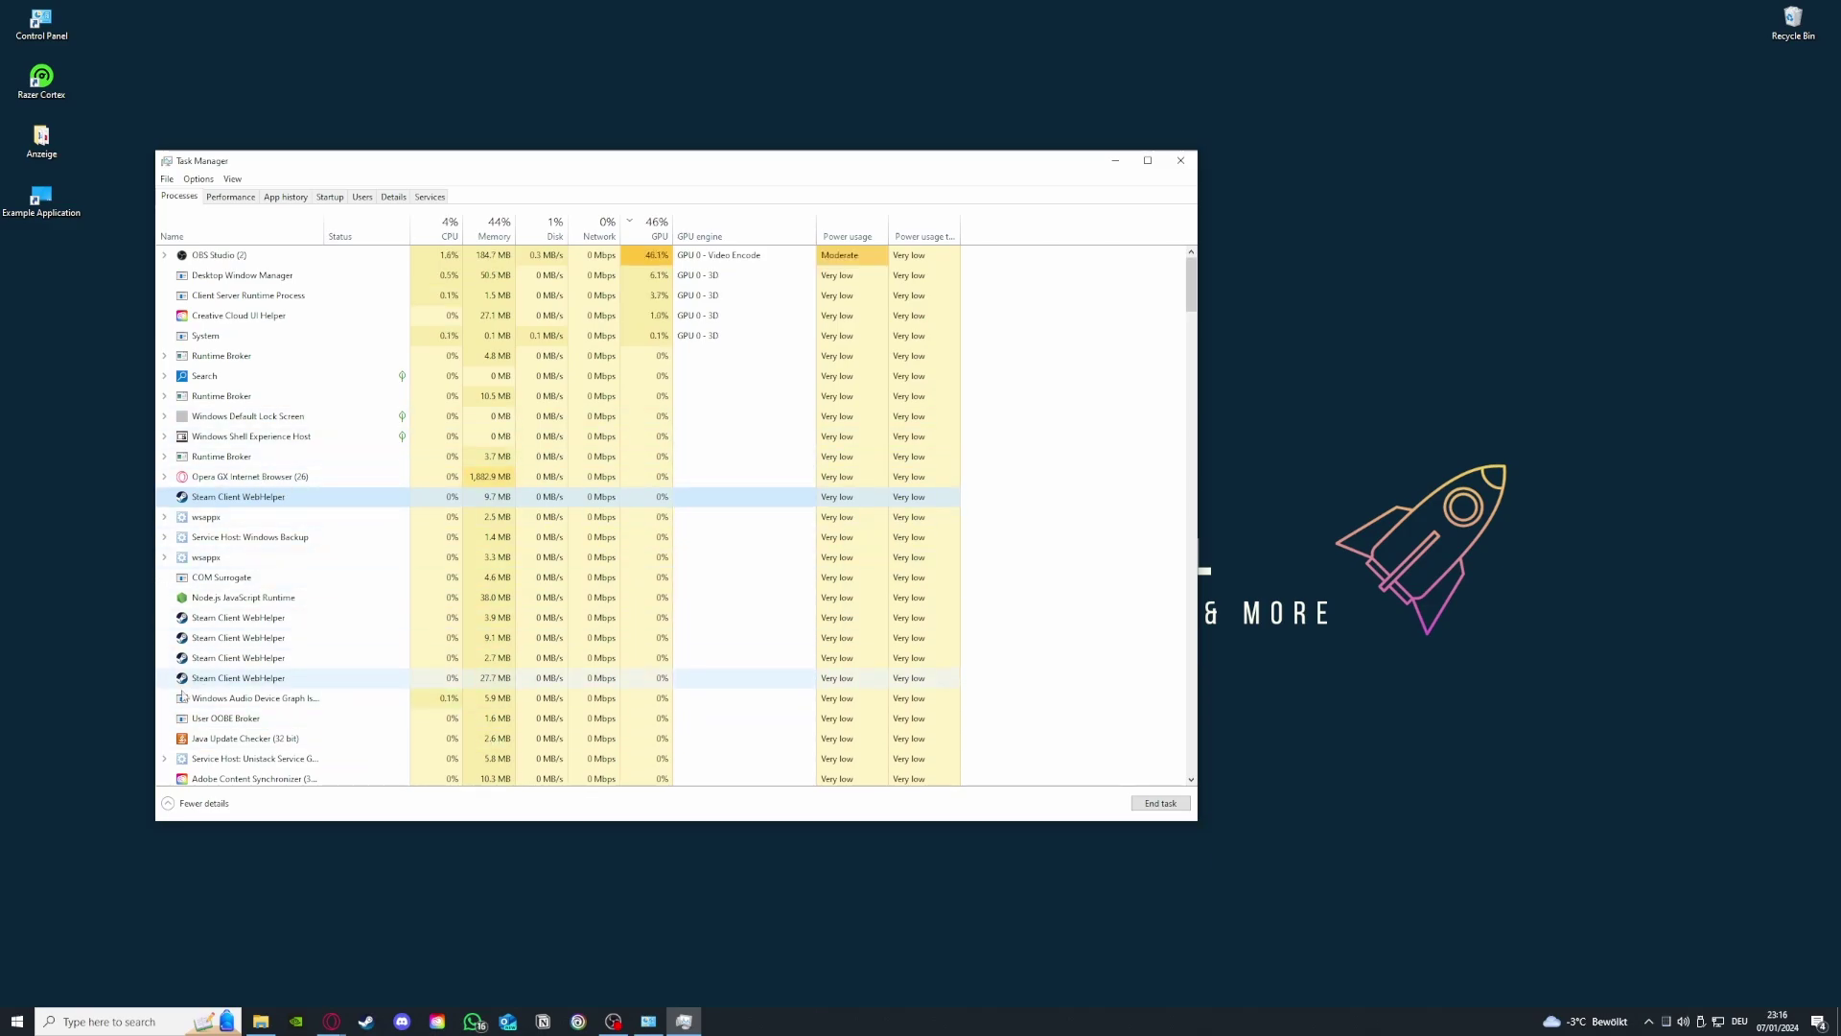
scroll(196, 662, "down", 3)
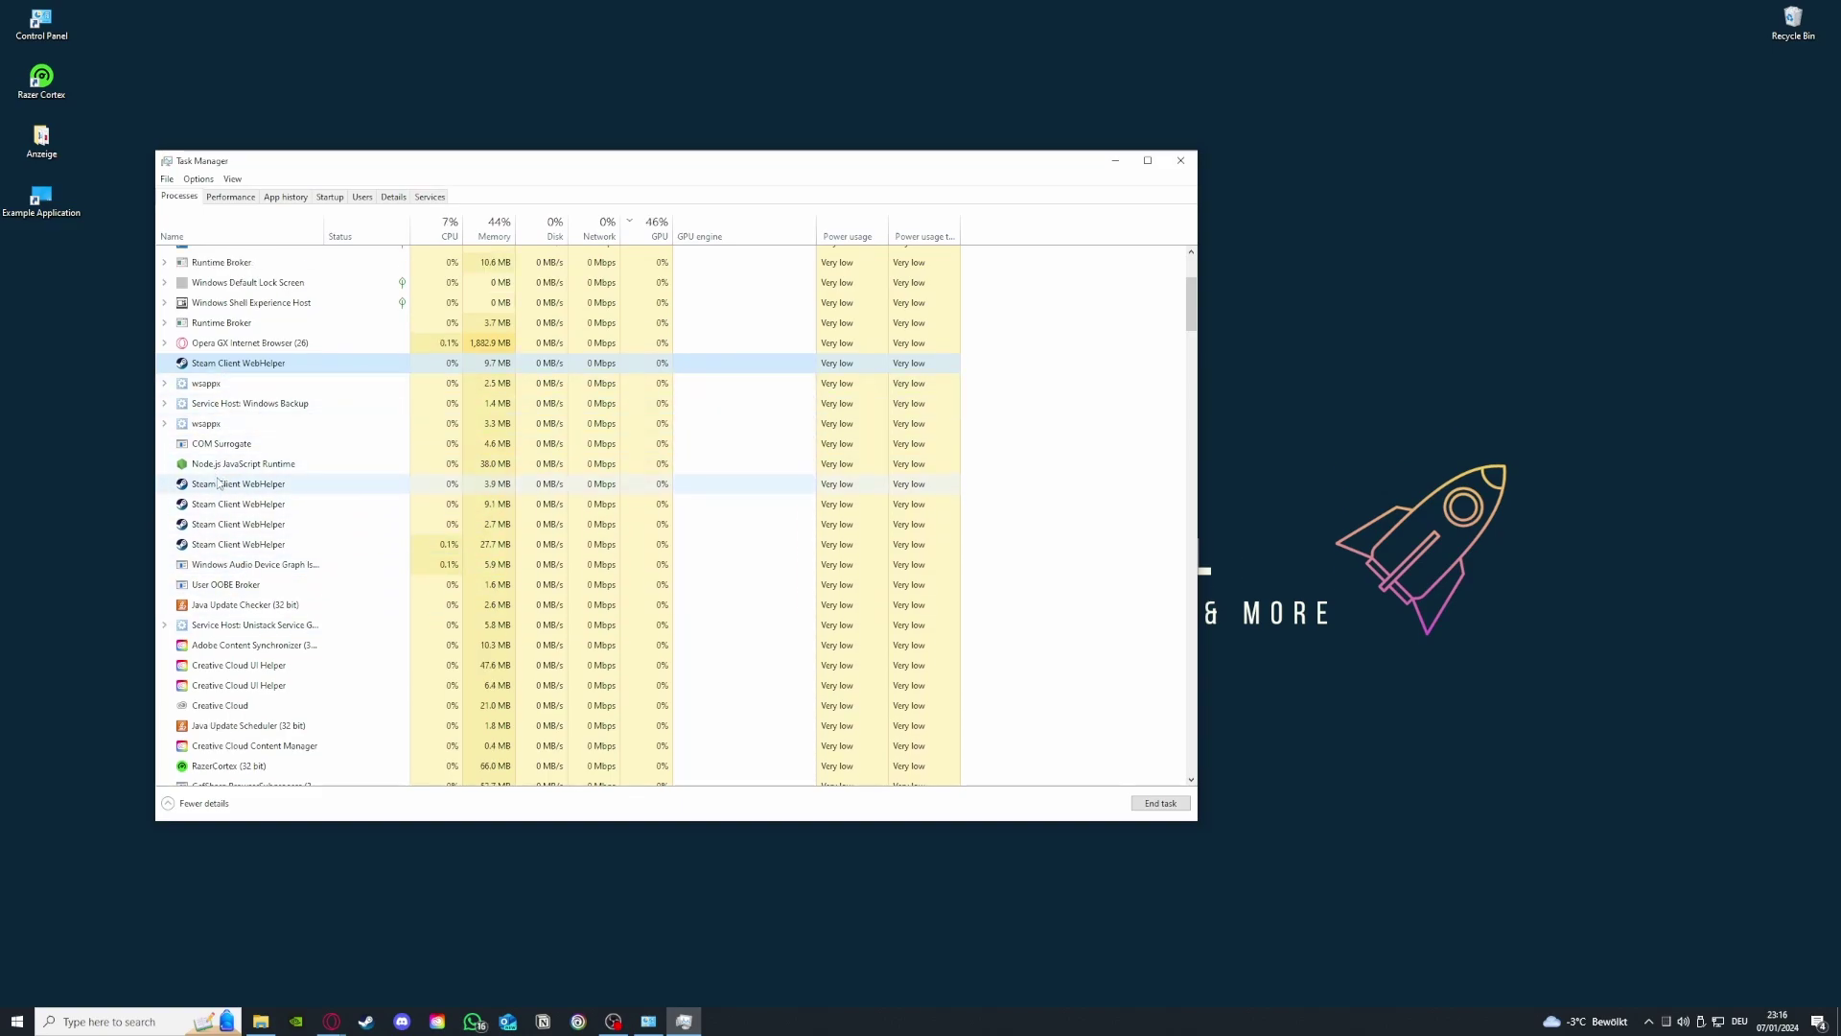
left_click_drag(219, 485, 230, 546)
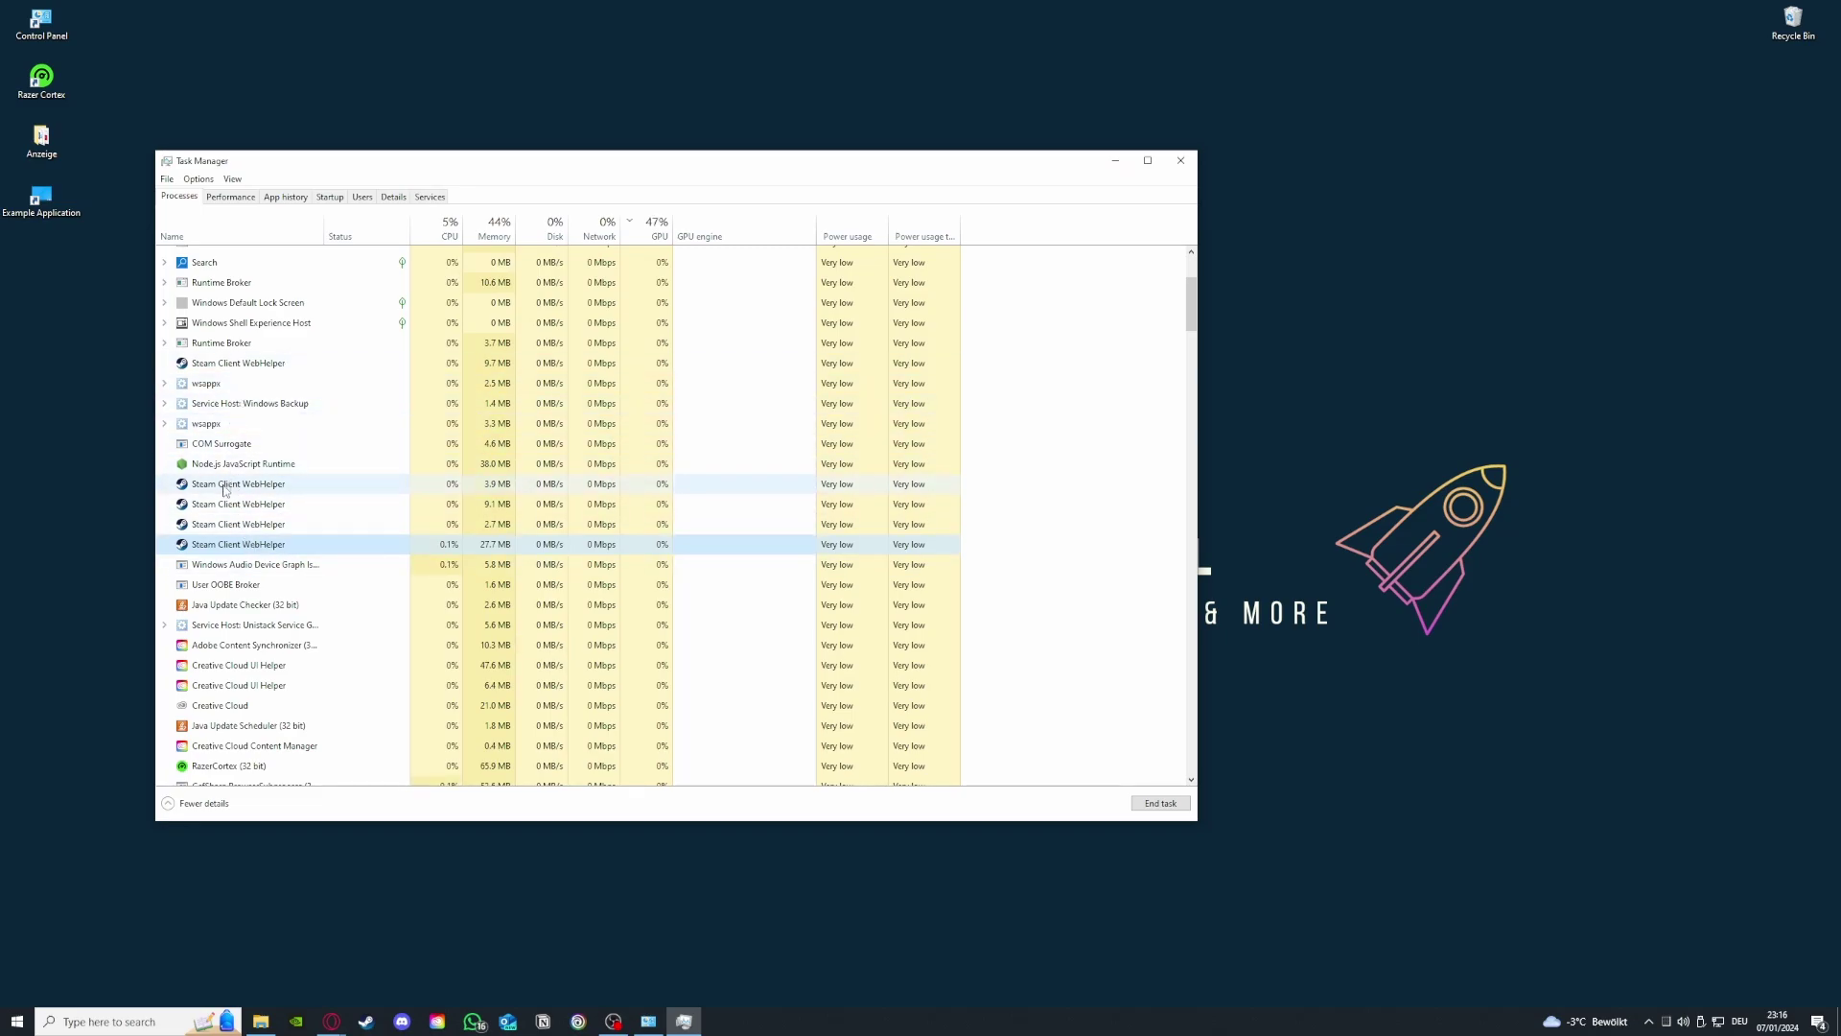
left_click(1180, 159)
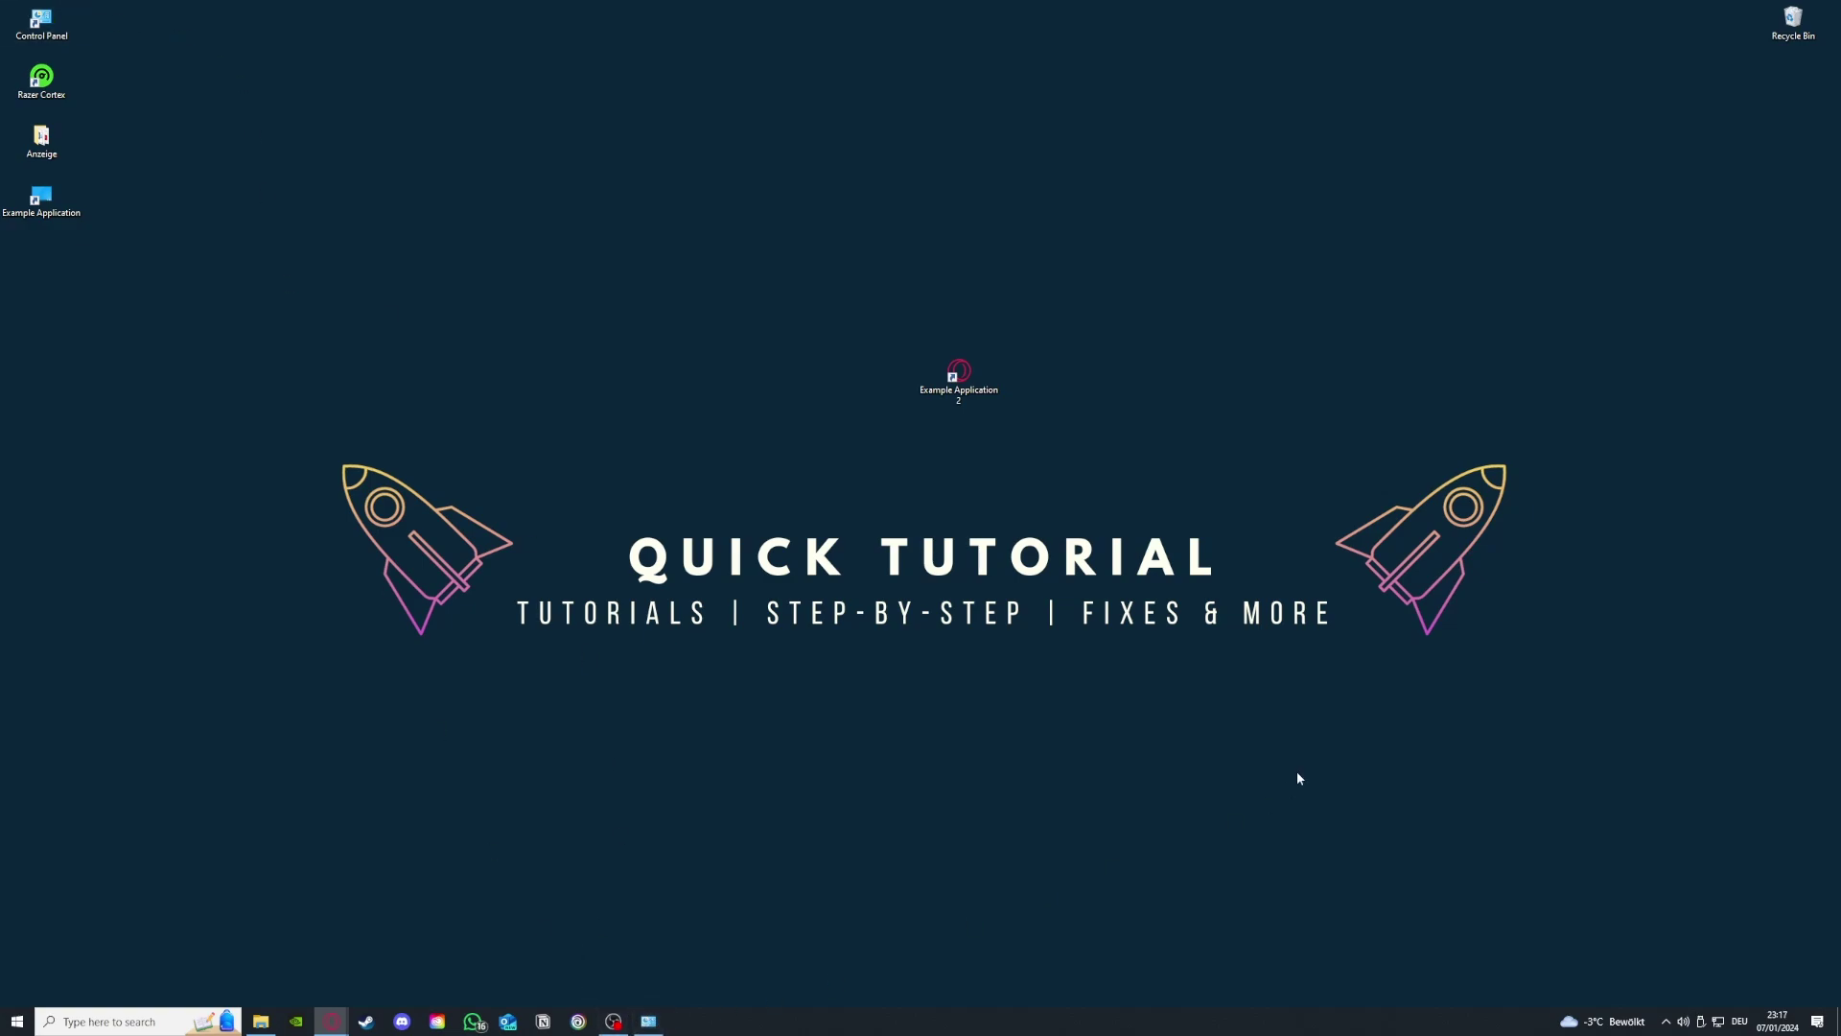
- Restore the System and Security Control Panel window from the taskbar
left_click(648, 1021)
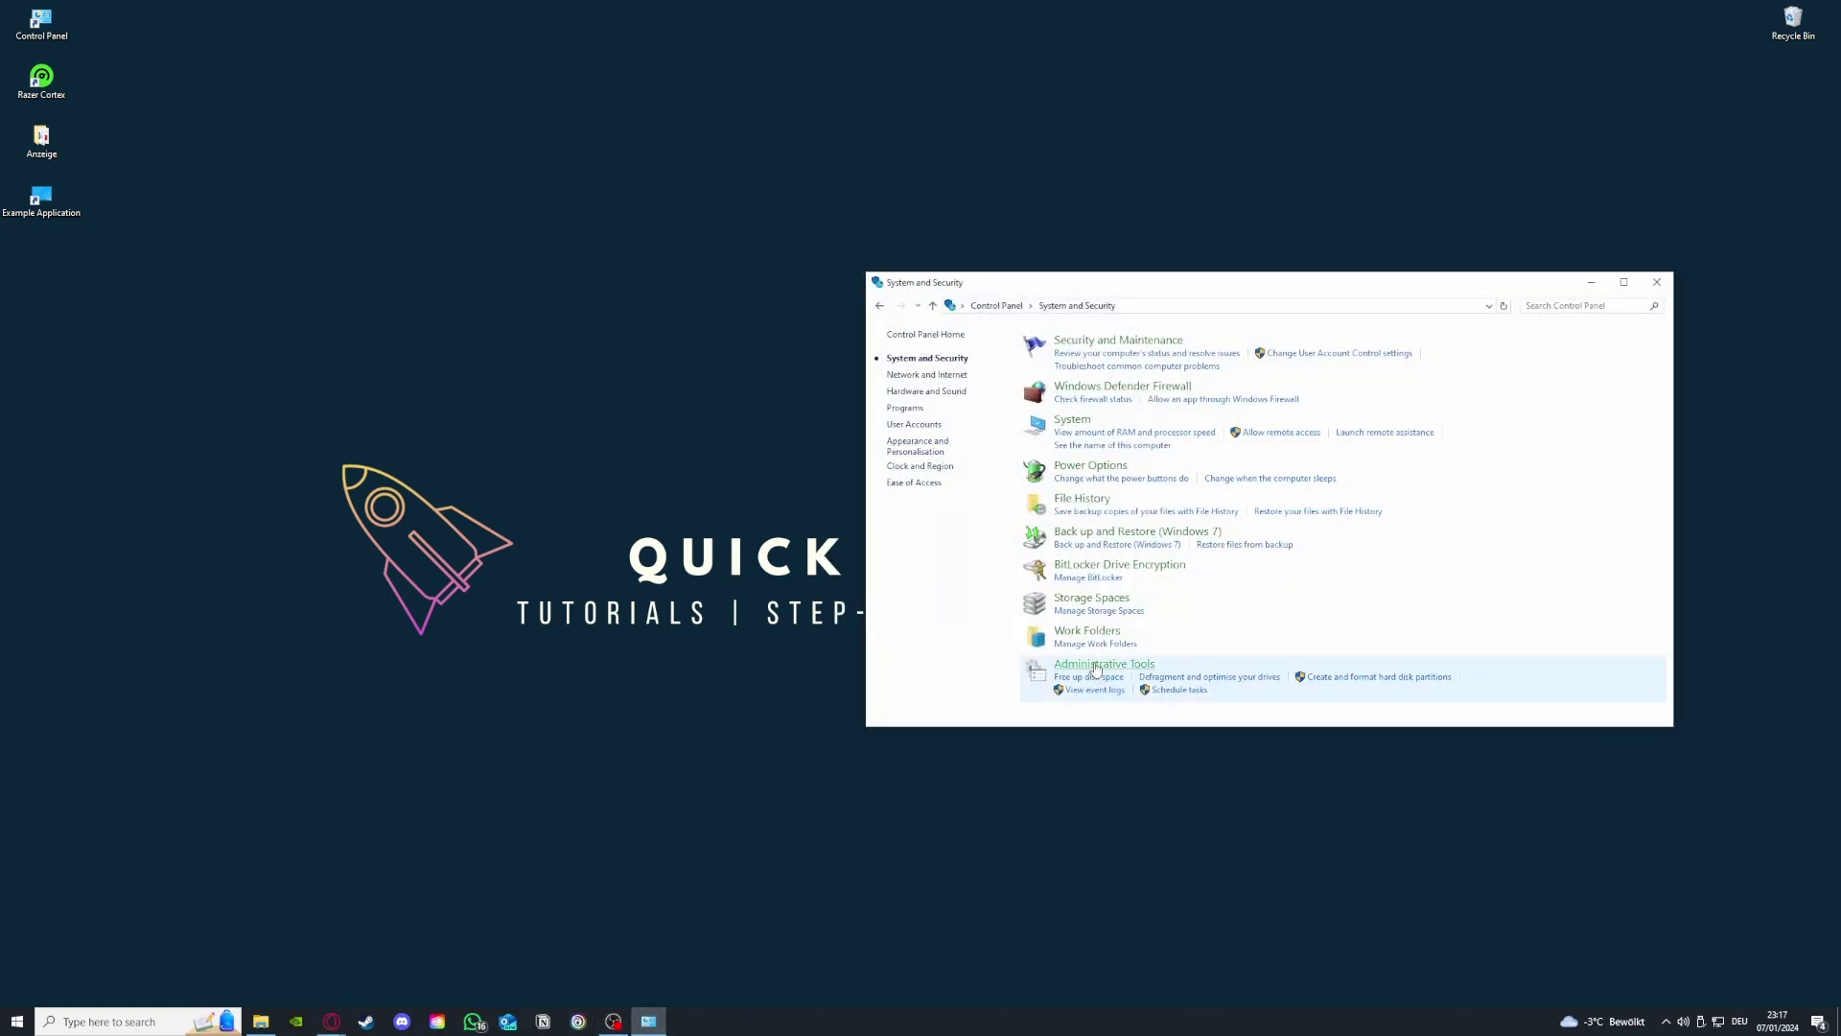
mouse_move(1093, 674)
left_mouse_down()
mouse_move(950, 662)
mouse_move(845, 686)
mouse_move(1065, 673)
left_mouse_up()
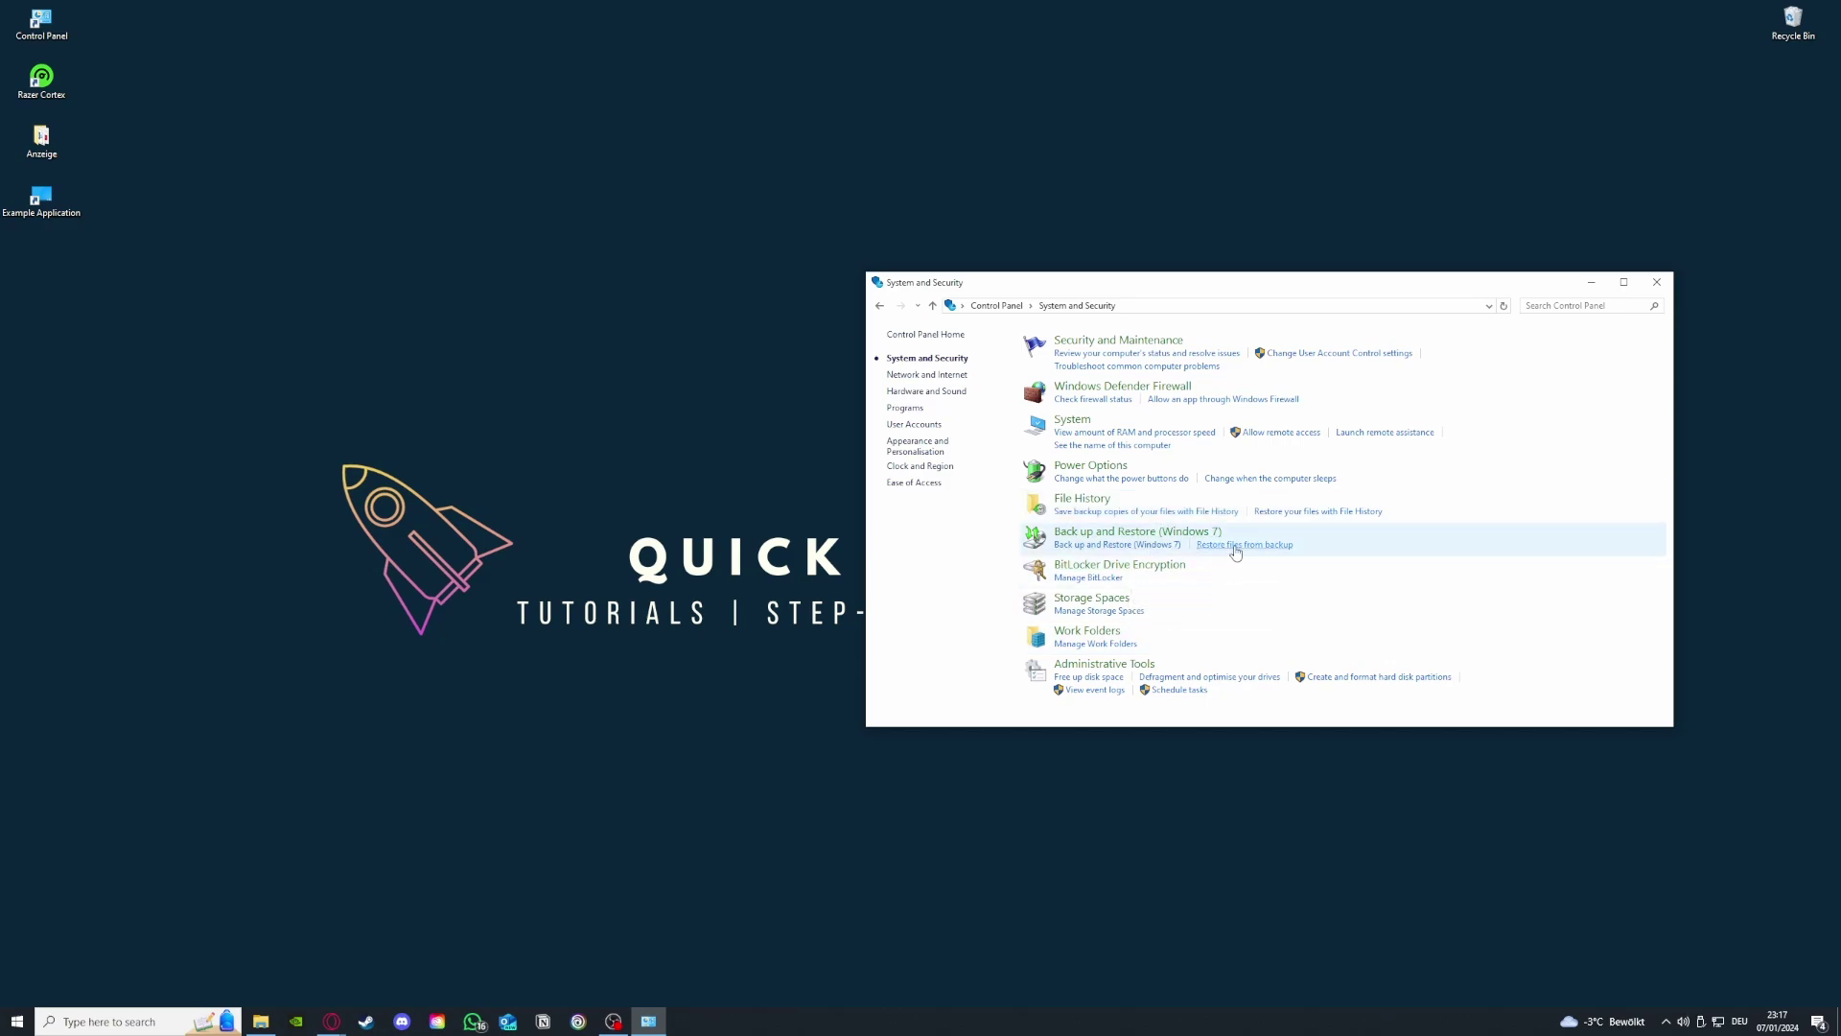
- Open Administrative Tools and move its window to the left side of the screen
left_click(1139, 667)
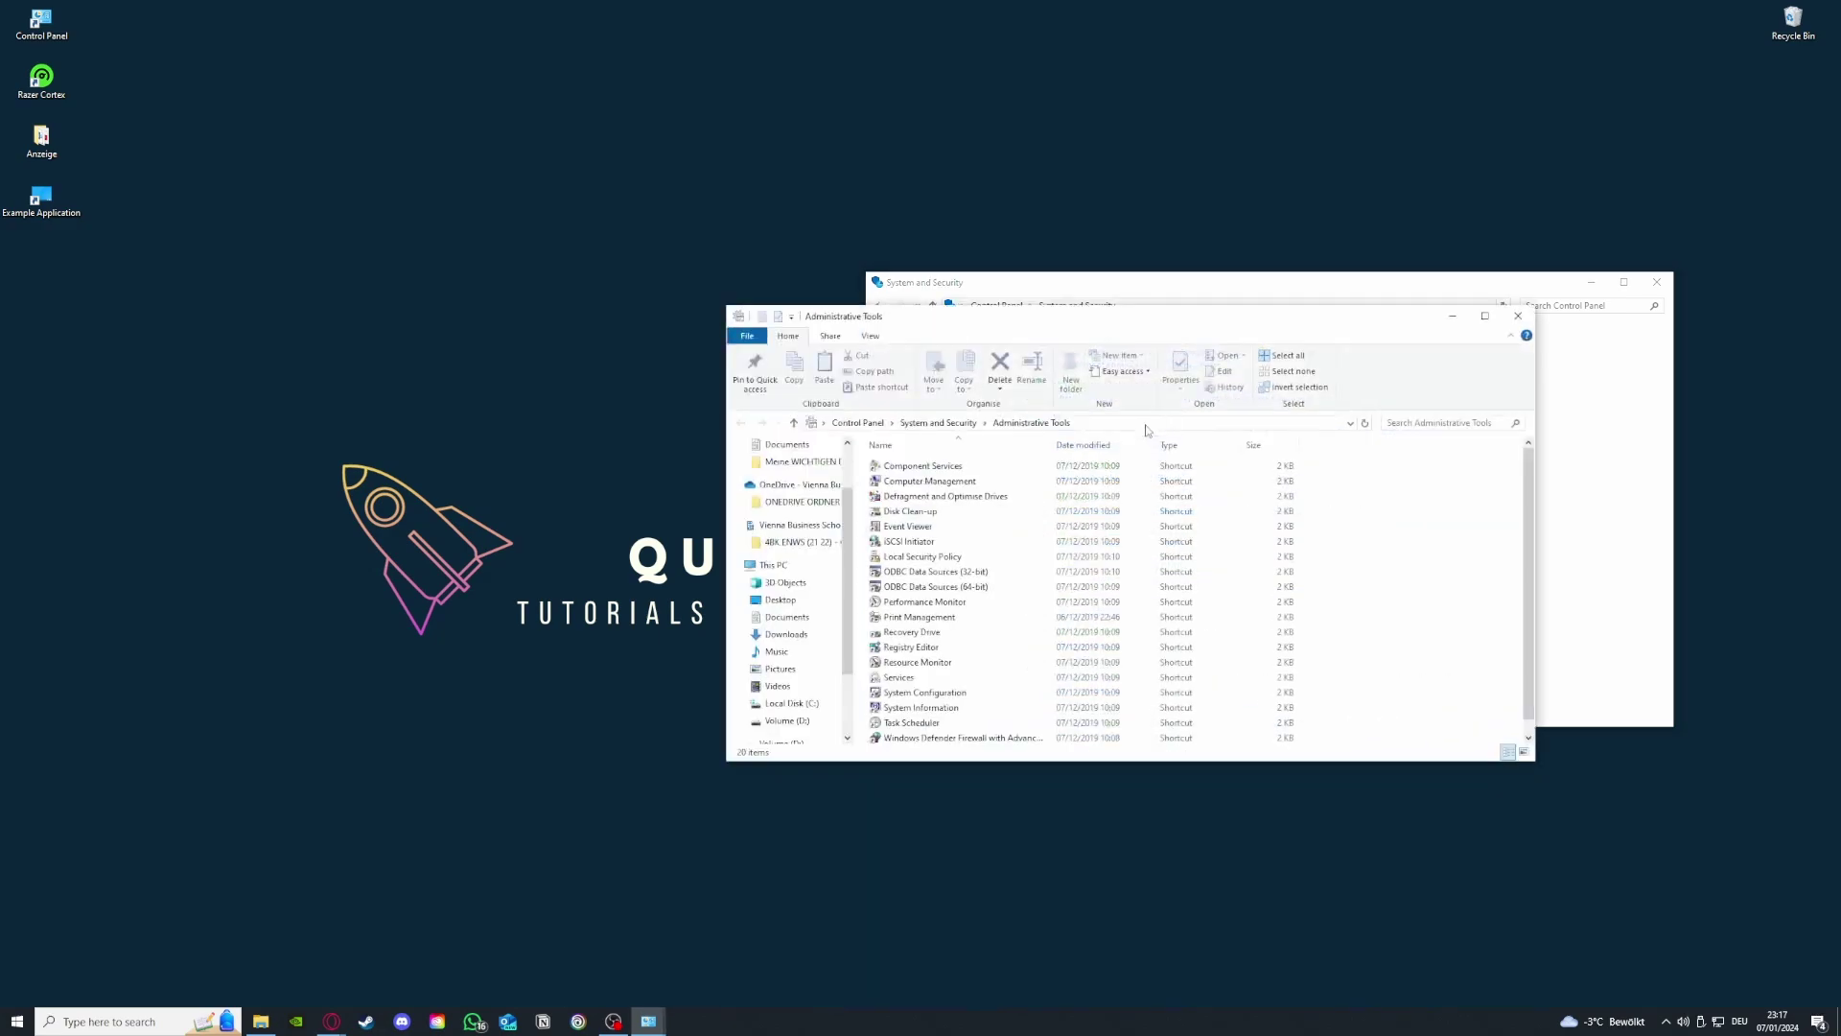
left_click_drag(1140, 320, 455, 211)
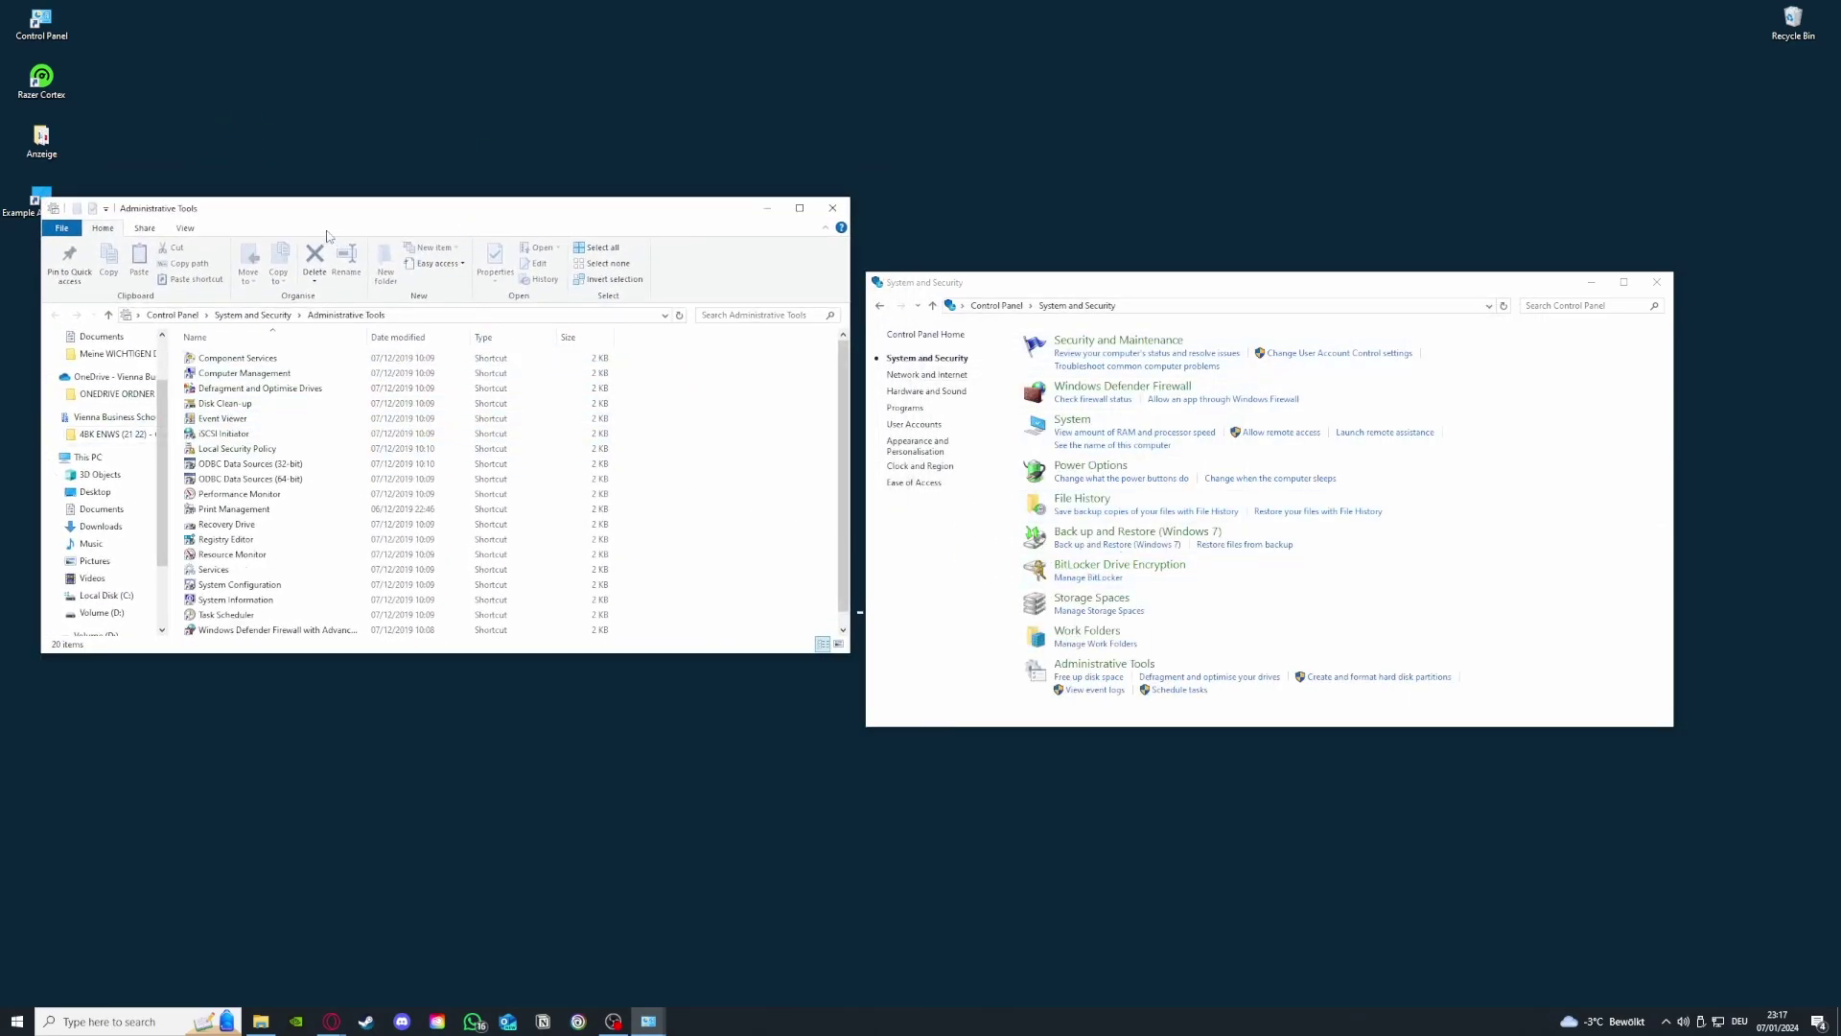
left_click(148, 1024)
key("Escape")
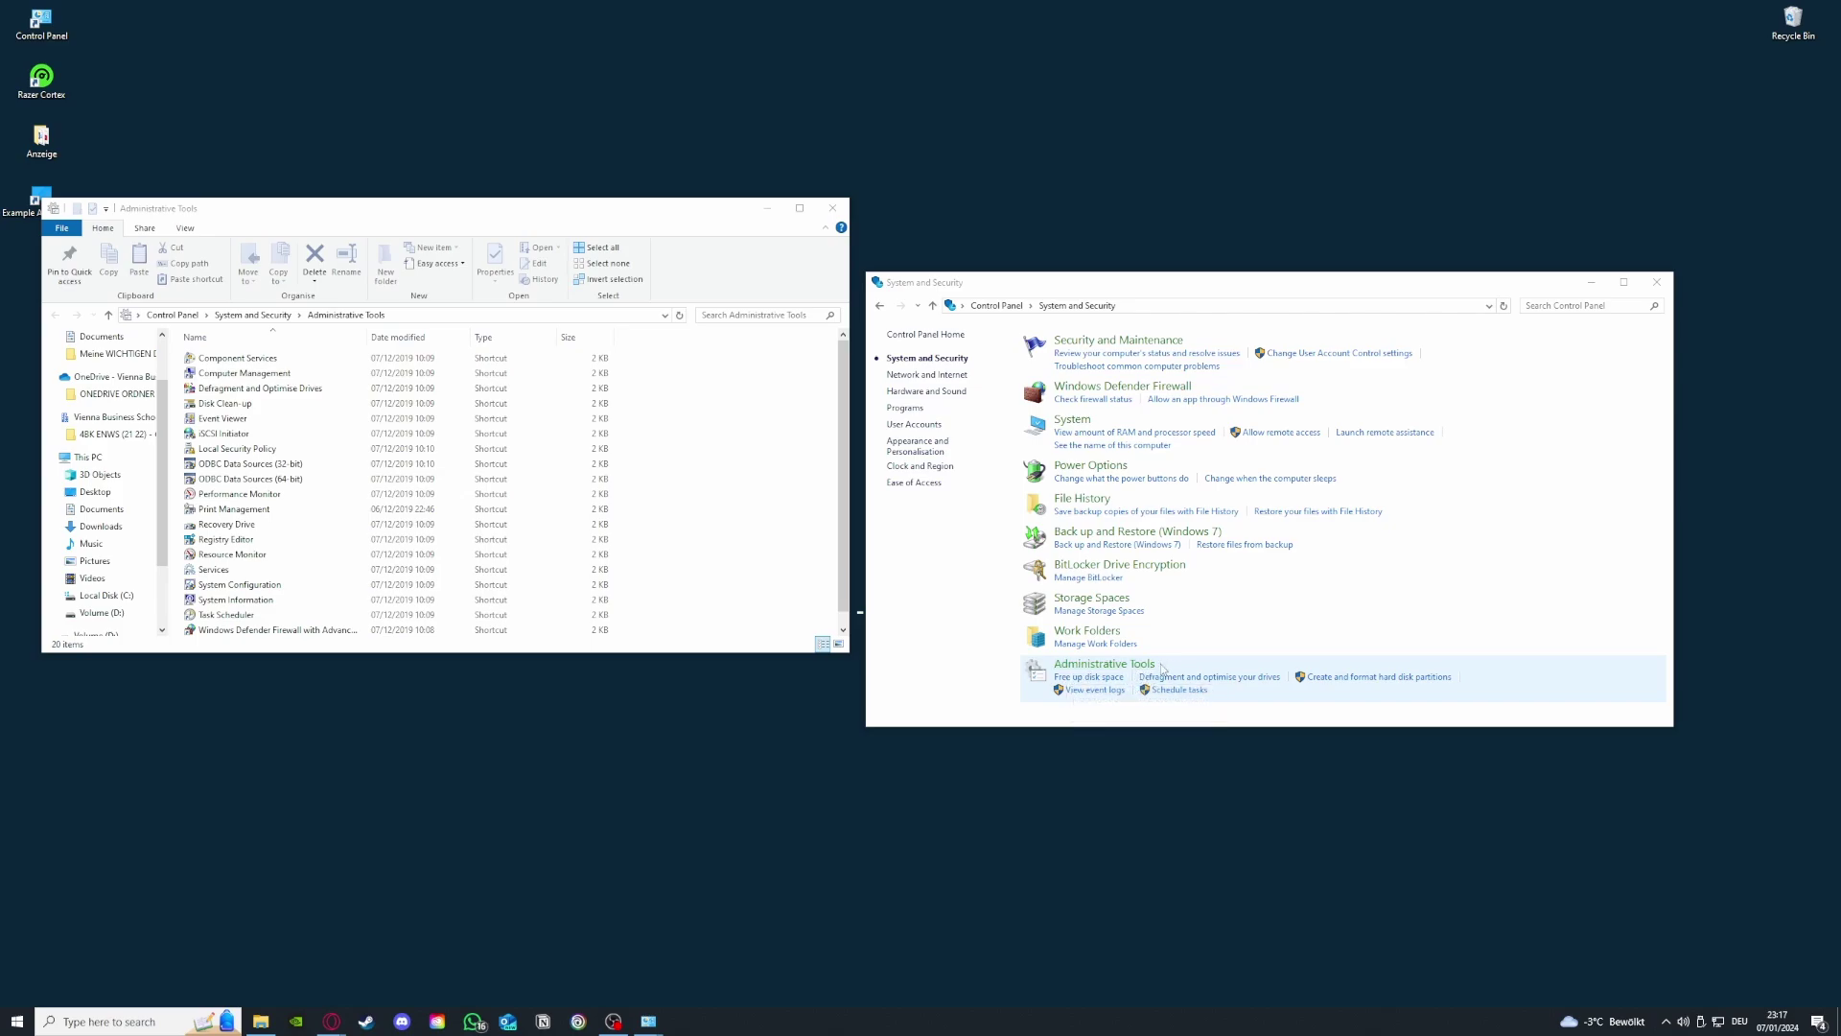
- Launch Disk Clean-up and check its drive list, then close Disk Clean-up, Administrative Tools and System and Security
double_click(228, 403)
left_click(918, 519)
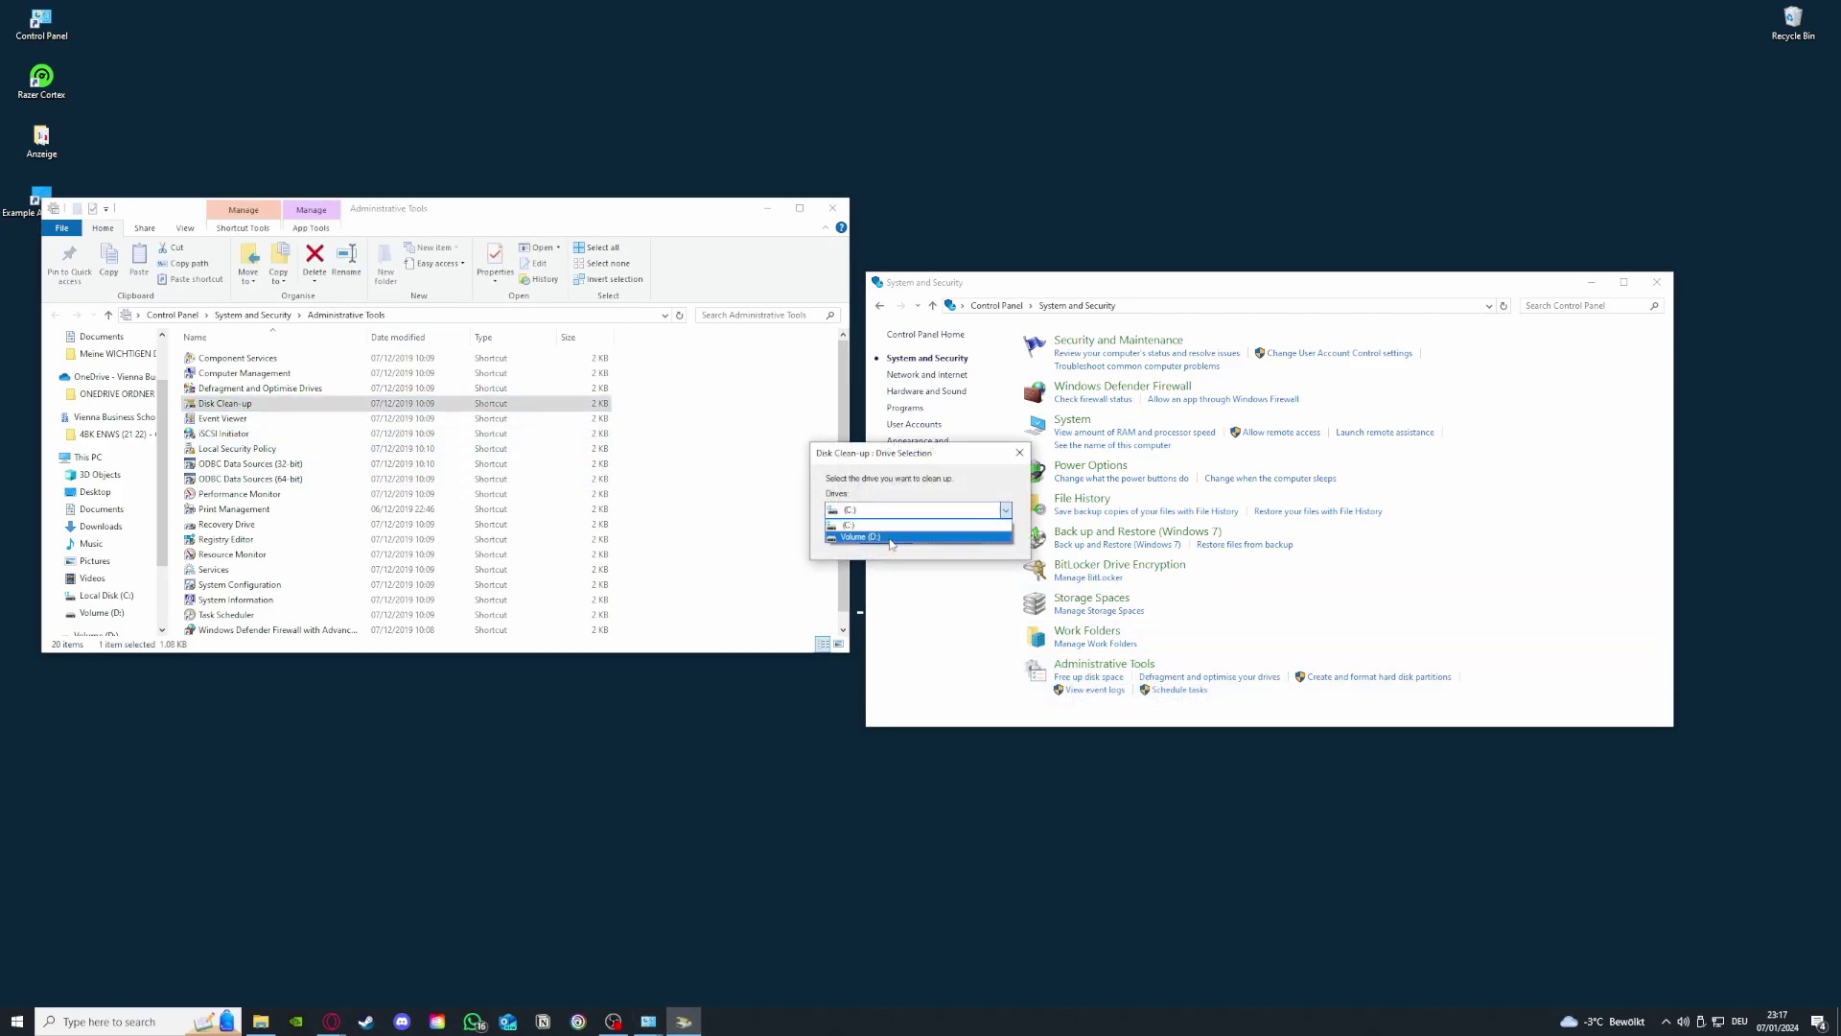
left_click(1005, 510)
left_click(1020, 452)
left_click(832, 208)
left_click(1657, 282)
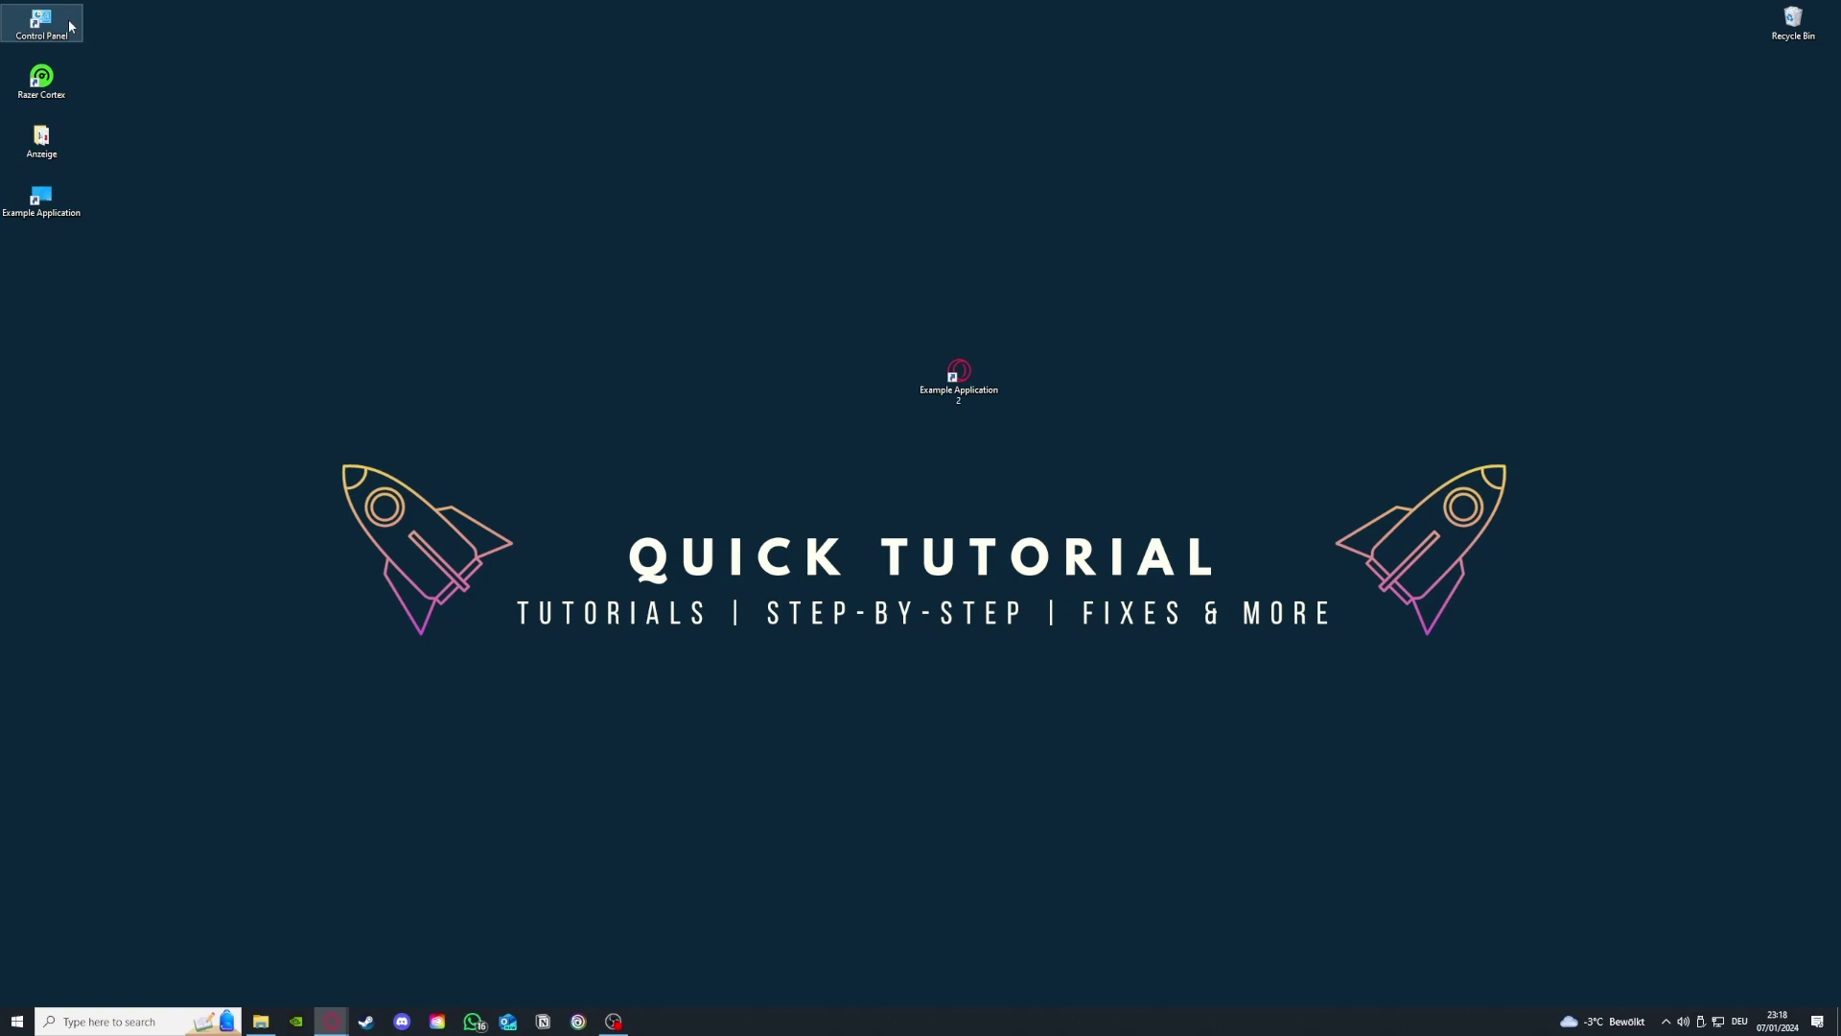
- Browse Control Panel's installed programs list and bring up Microsoft Teams' uninstall option without removing it
double_click(70, 27)
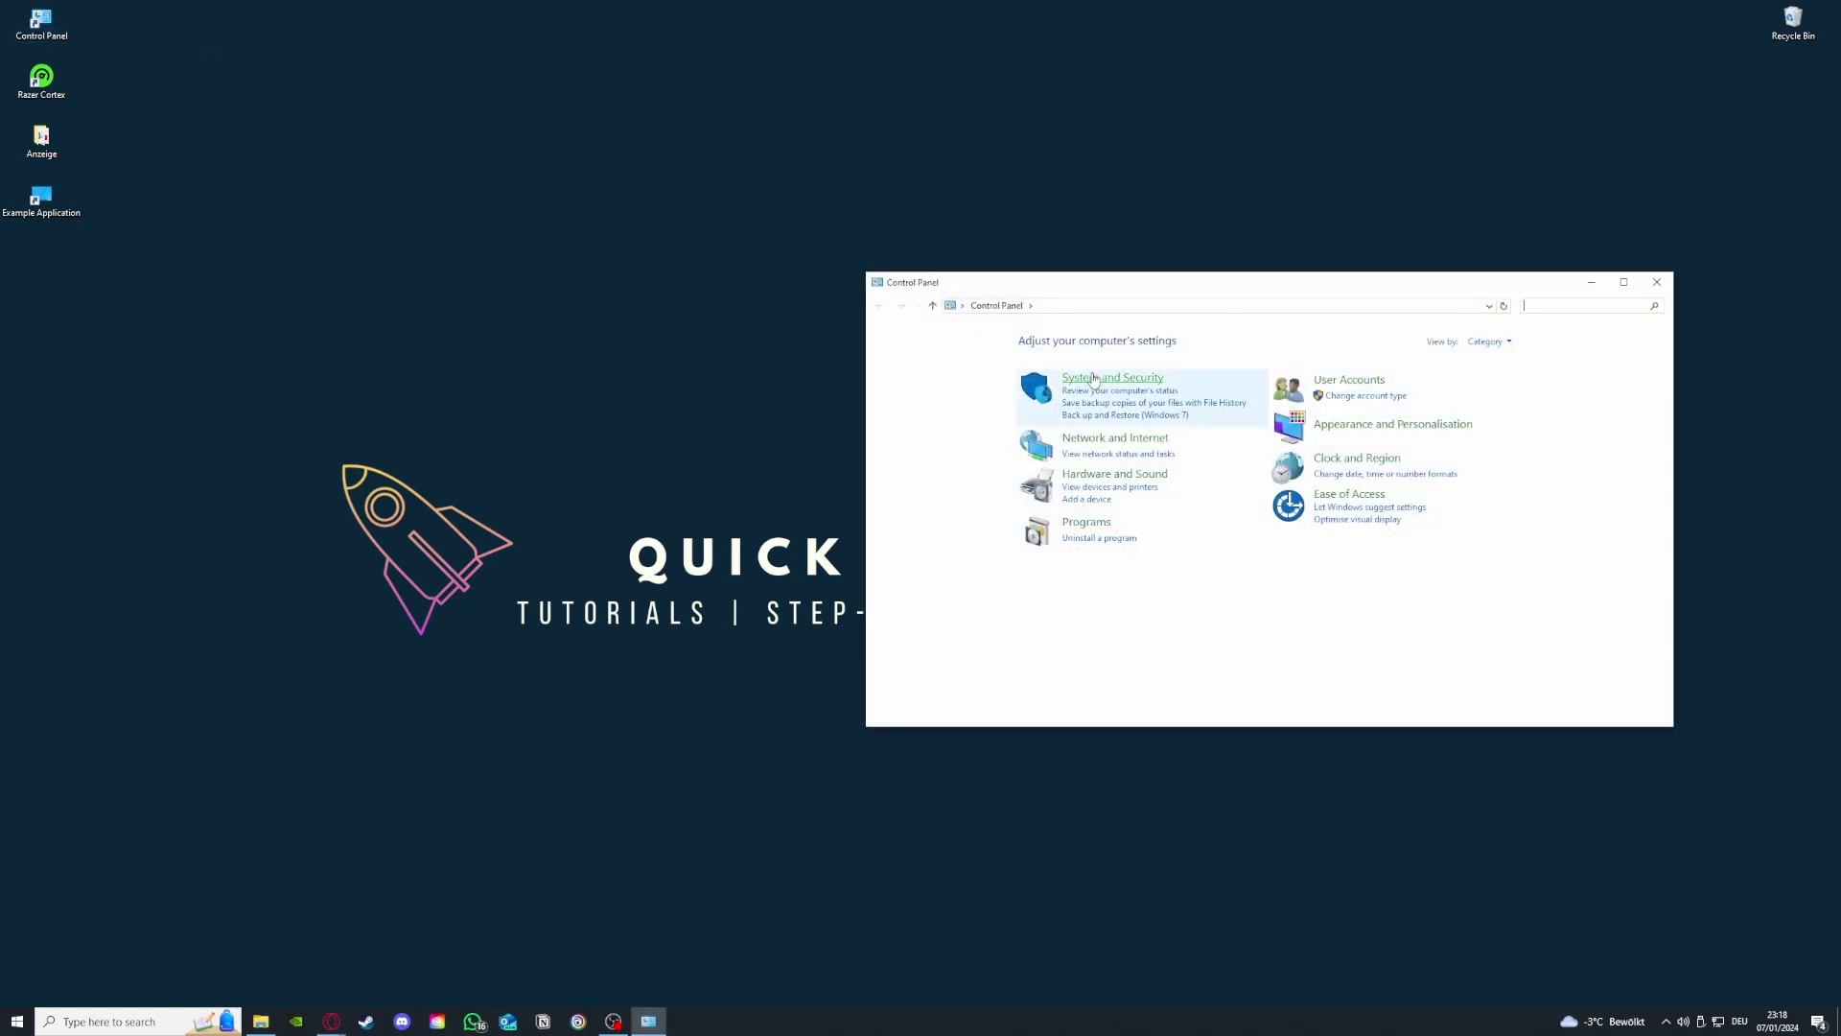
left_click(1100, 541)
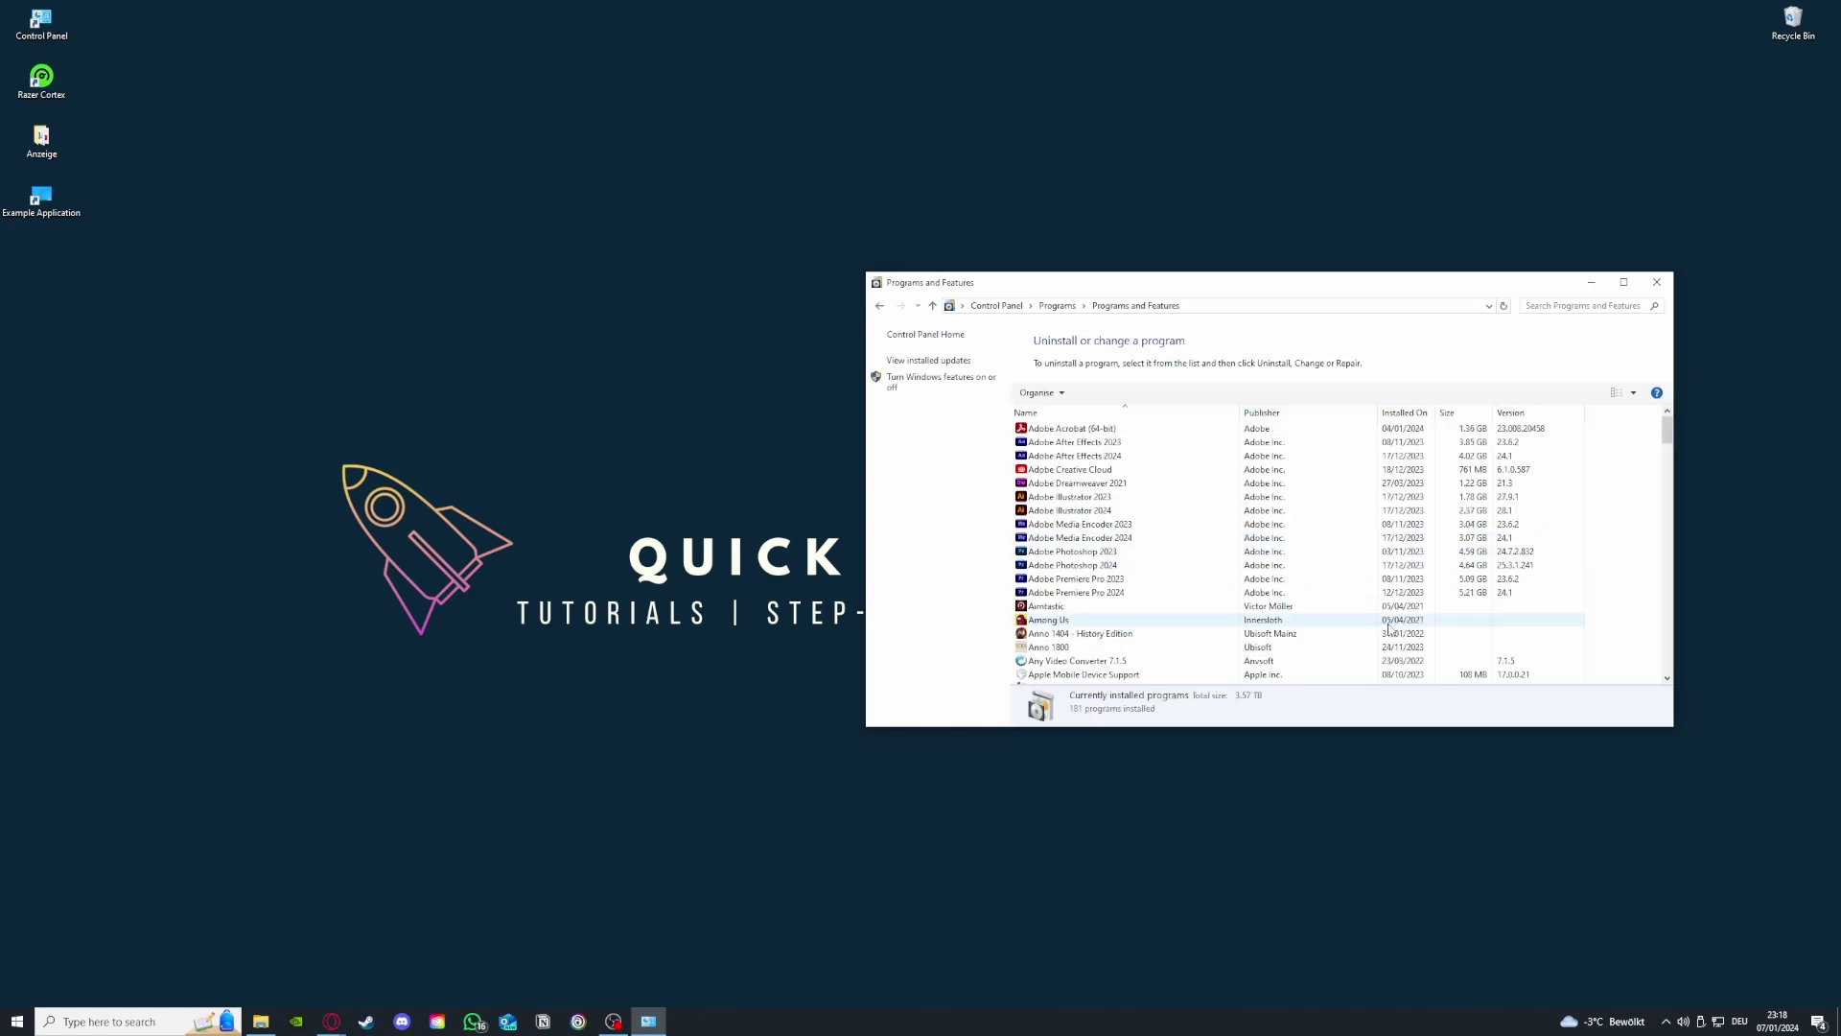
scroll(1343, 604, "down", 12)
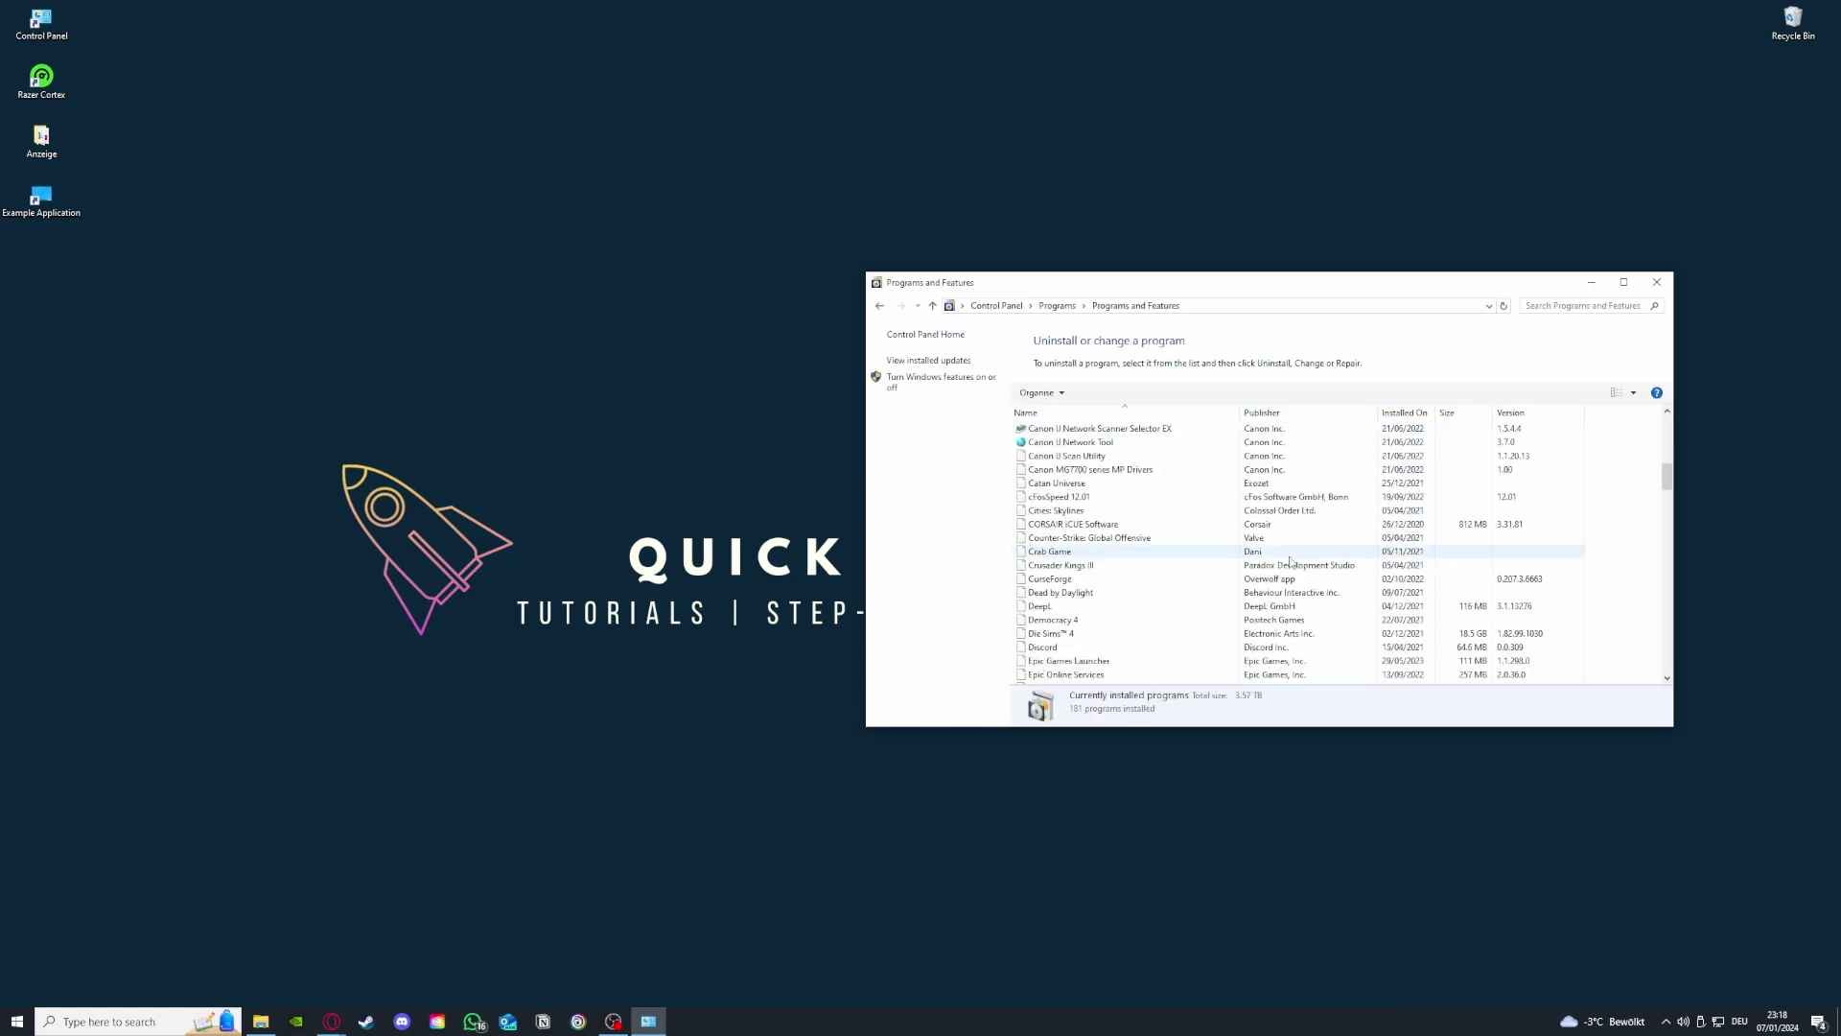
scroll(1279, 572, "down", 12)
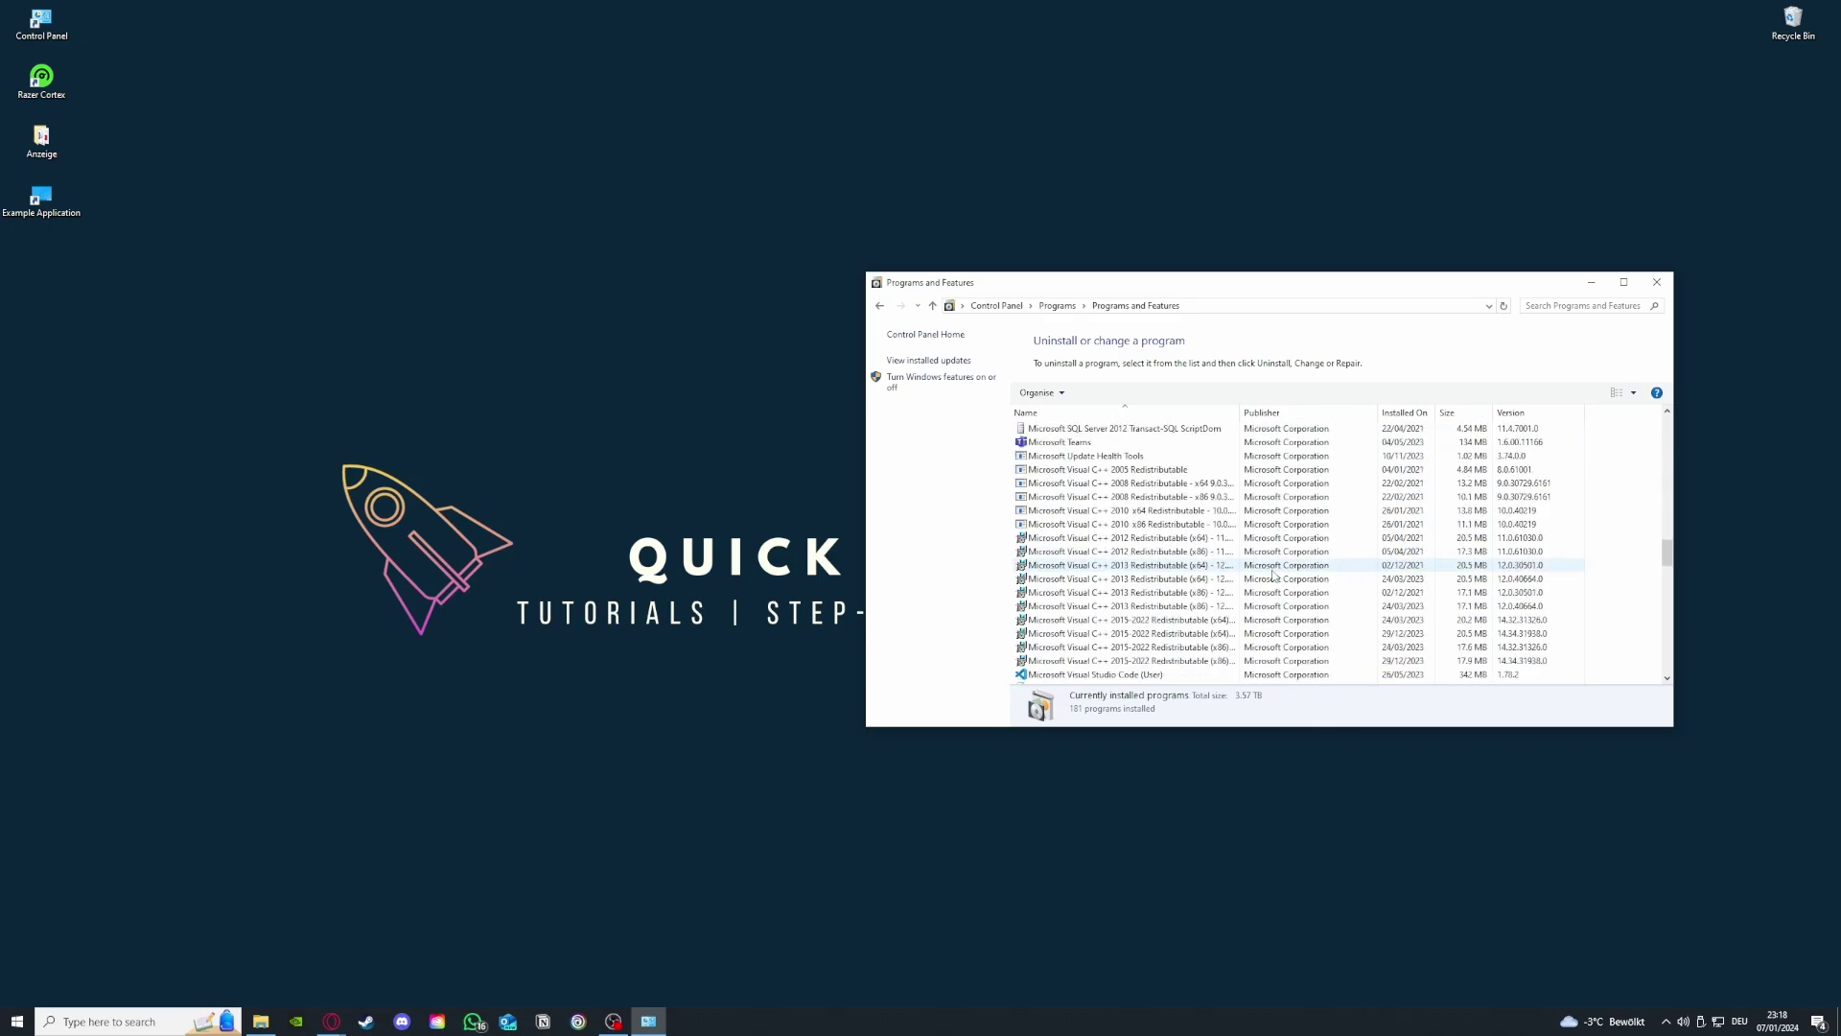
scroll(1192, 580, "up", 6)
scroll(1192, 580, "down", 3)
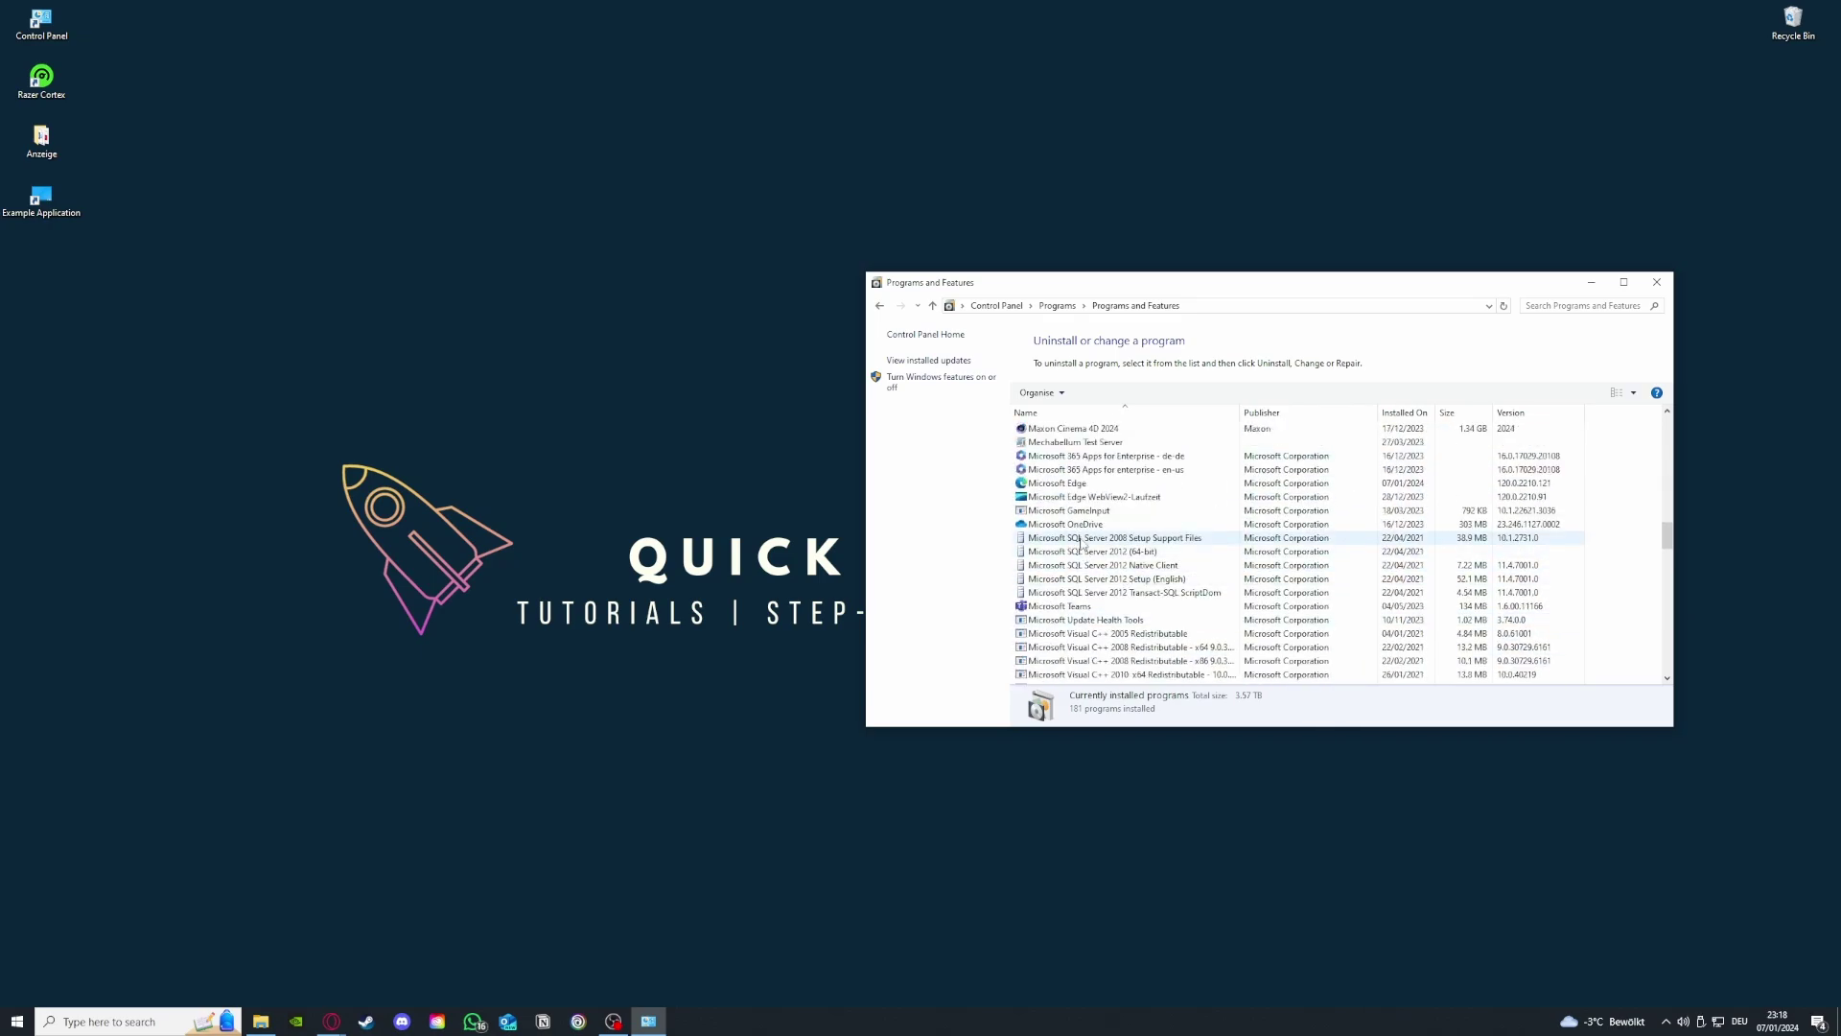
left_click(1065, 608)
right_click(1064, 610)
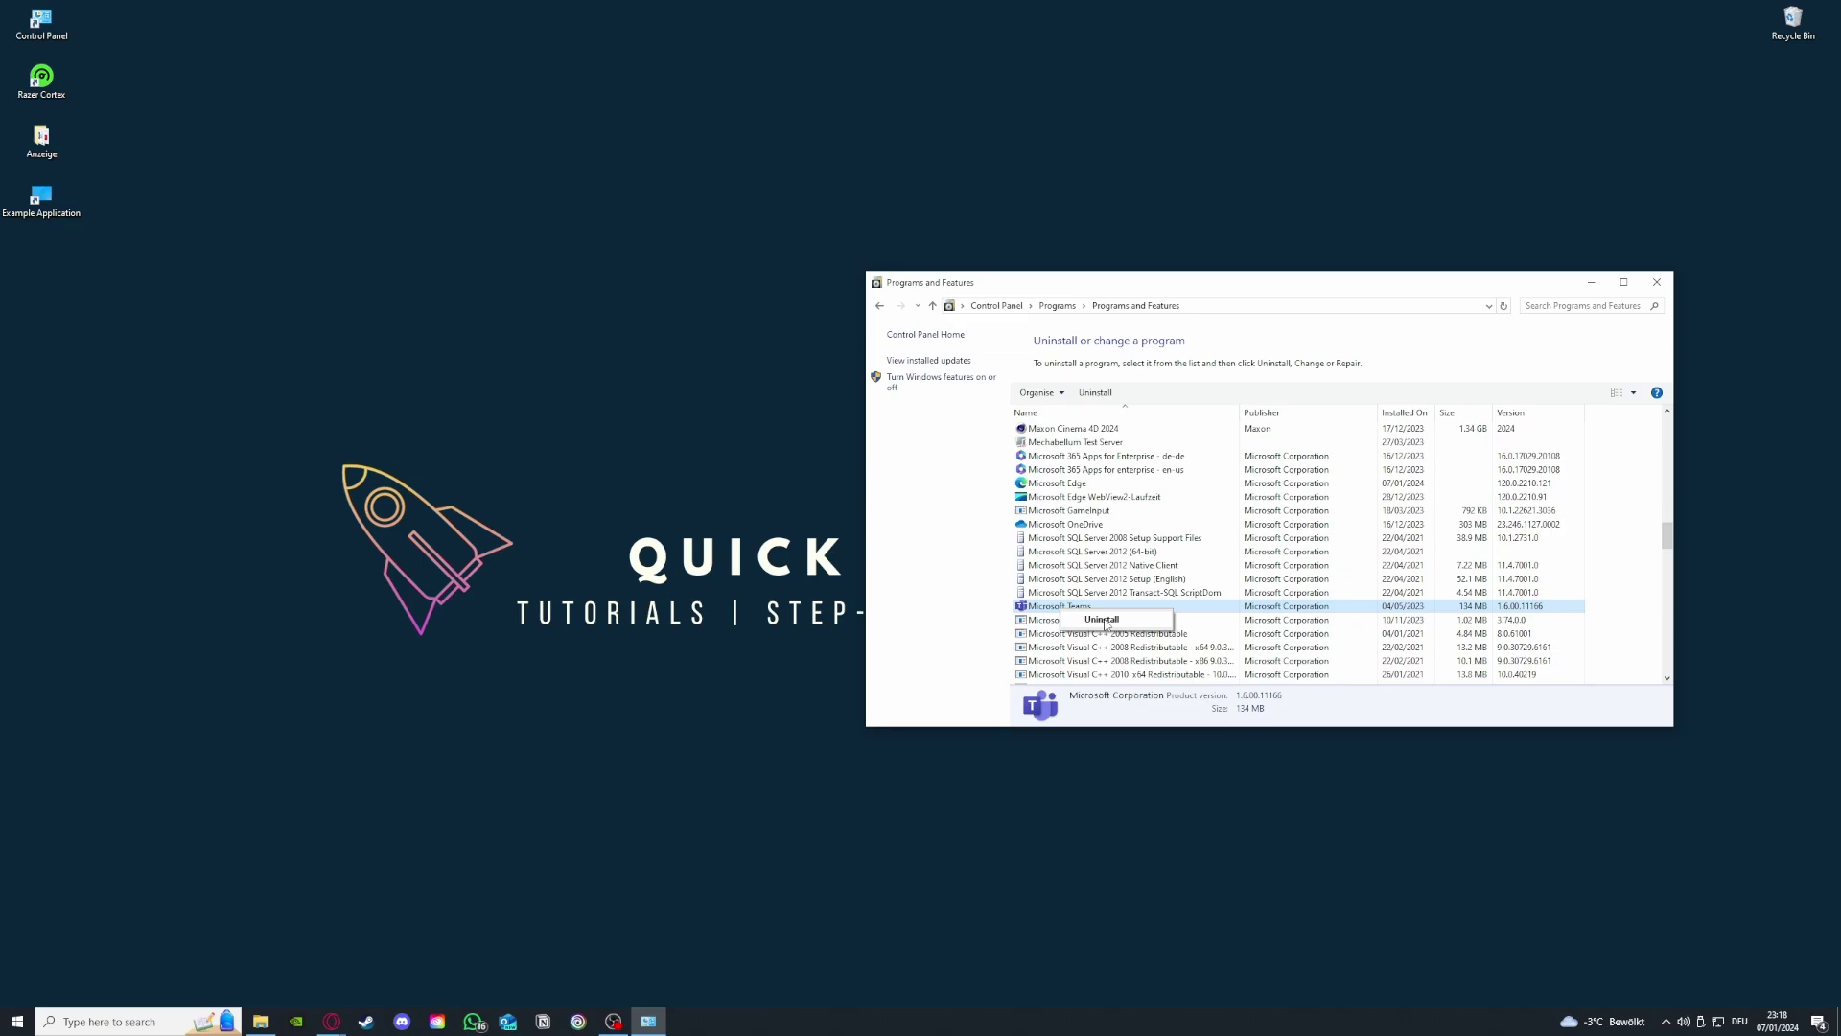
left_click(1103, 619)
- Search Control Panel for 'window' and open Windows Defender Firewall
left_click(879, 307)
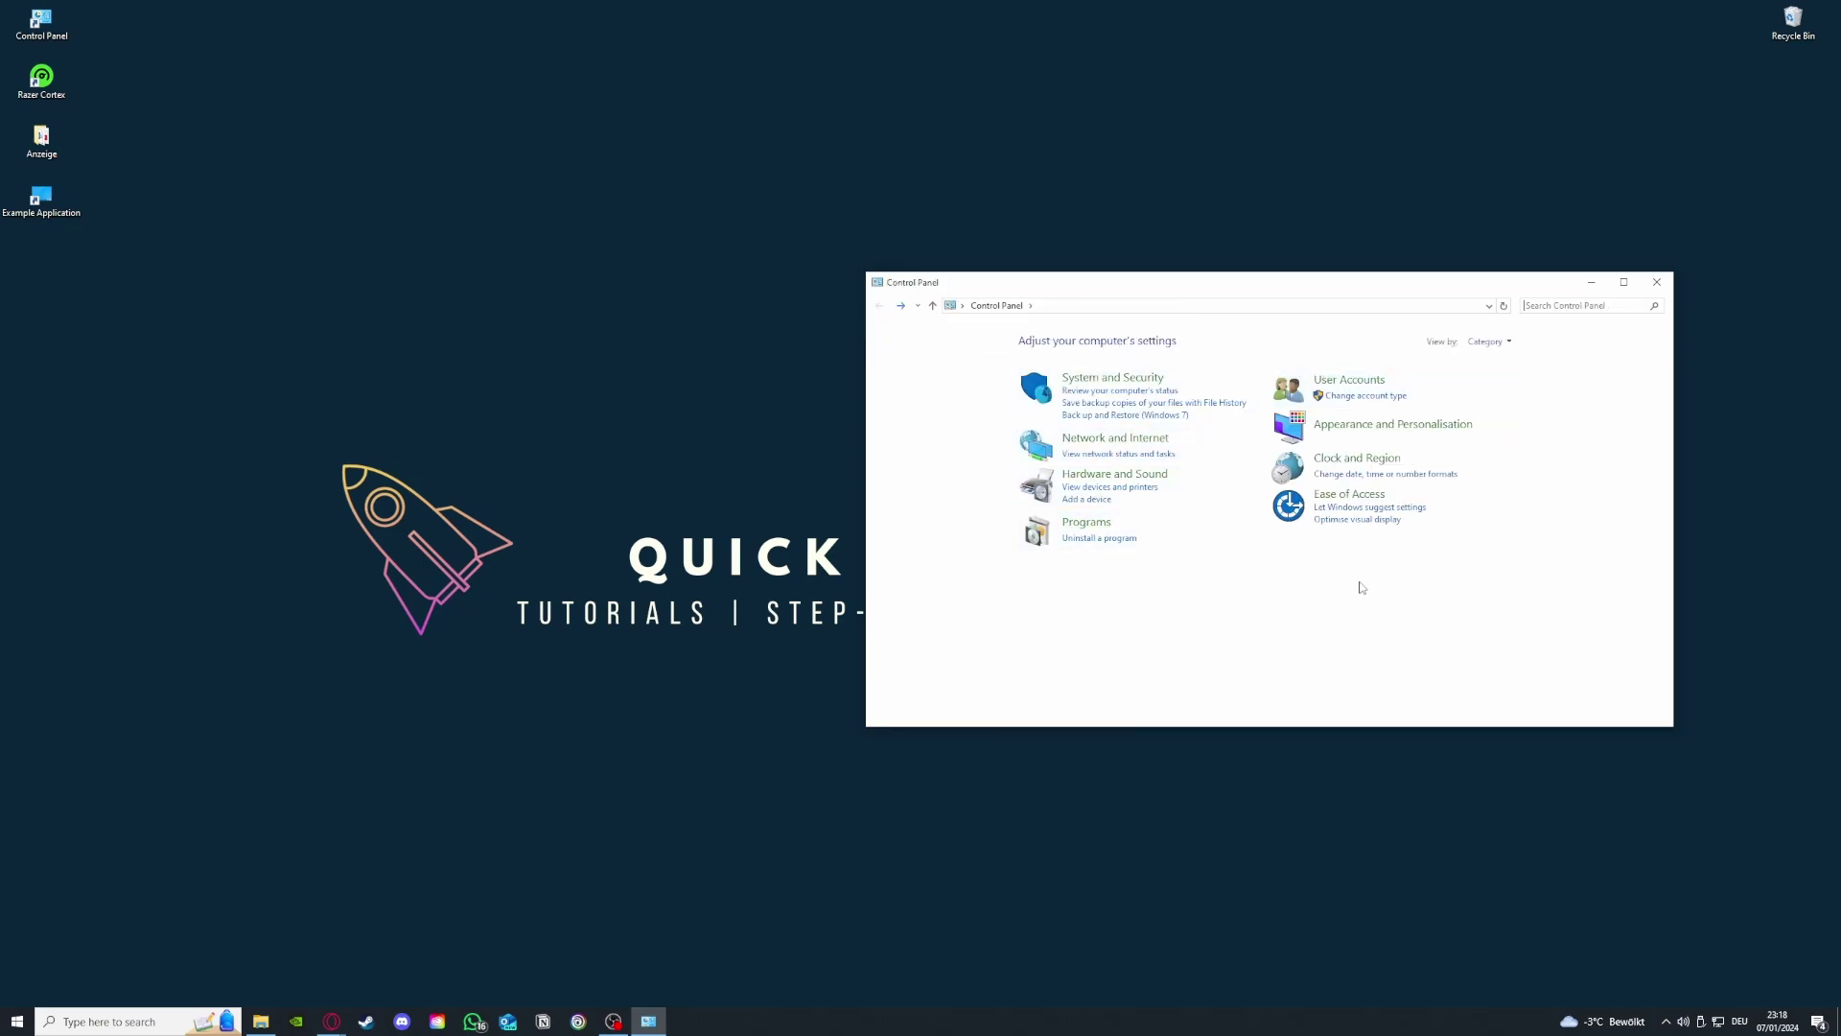
type("window")
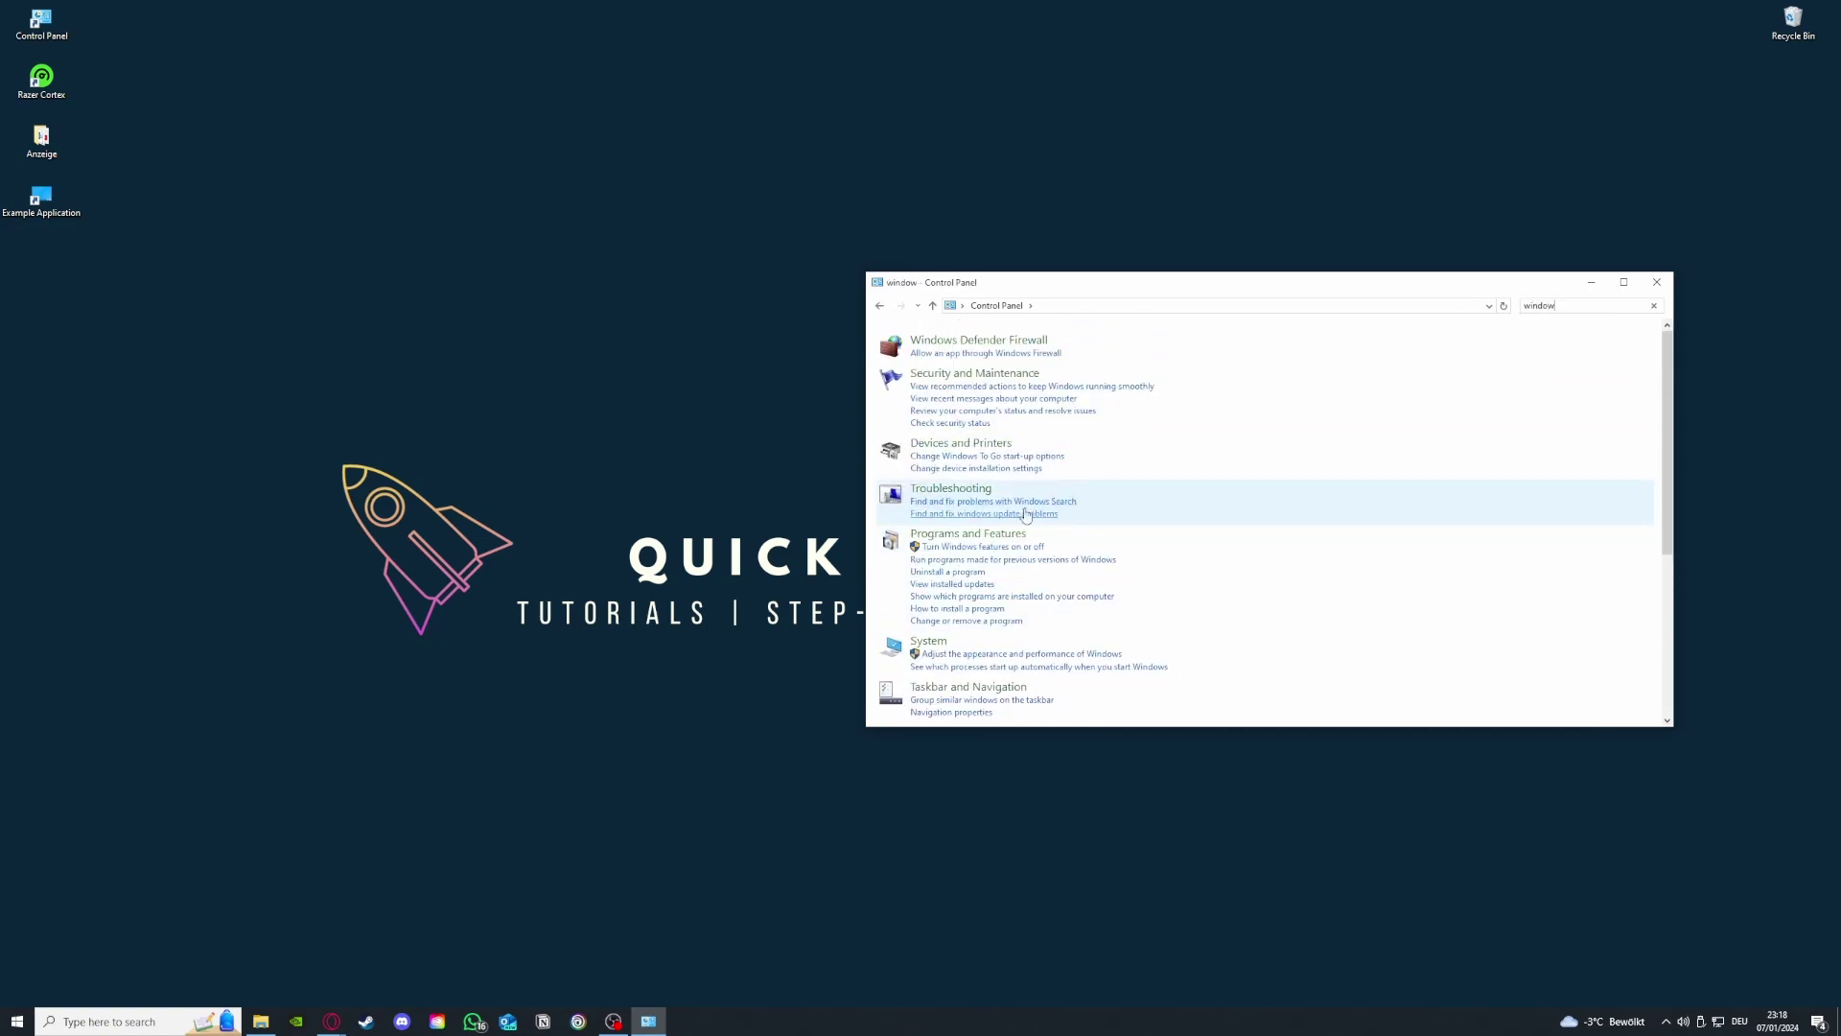
left_click(978, 339)
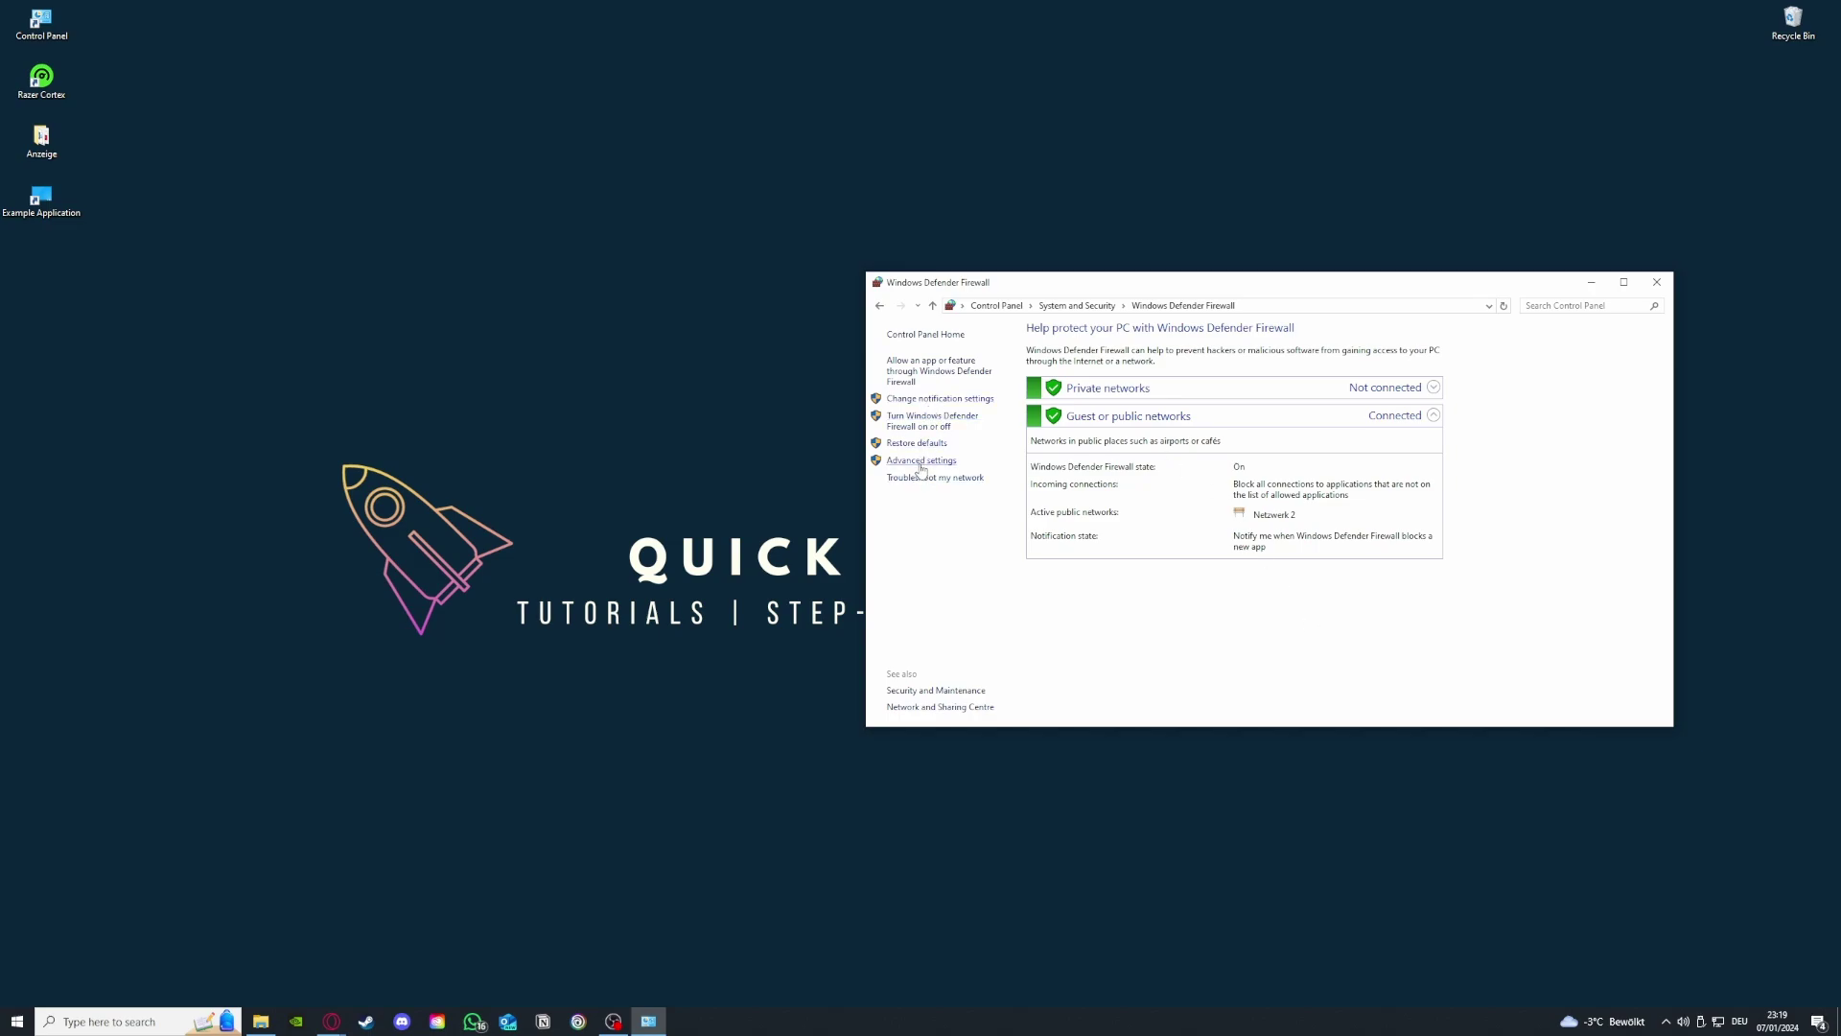
- Review the list of apps allowed through Windows Defender Firewall, then return to the main firewall page
left_click(926, 370)
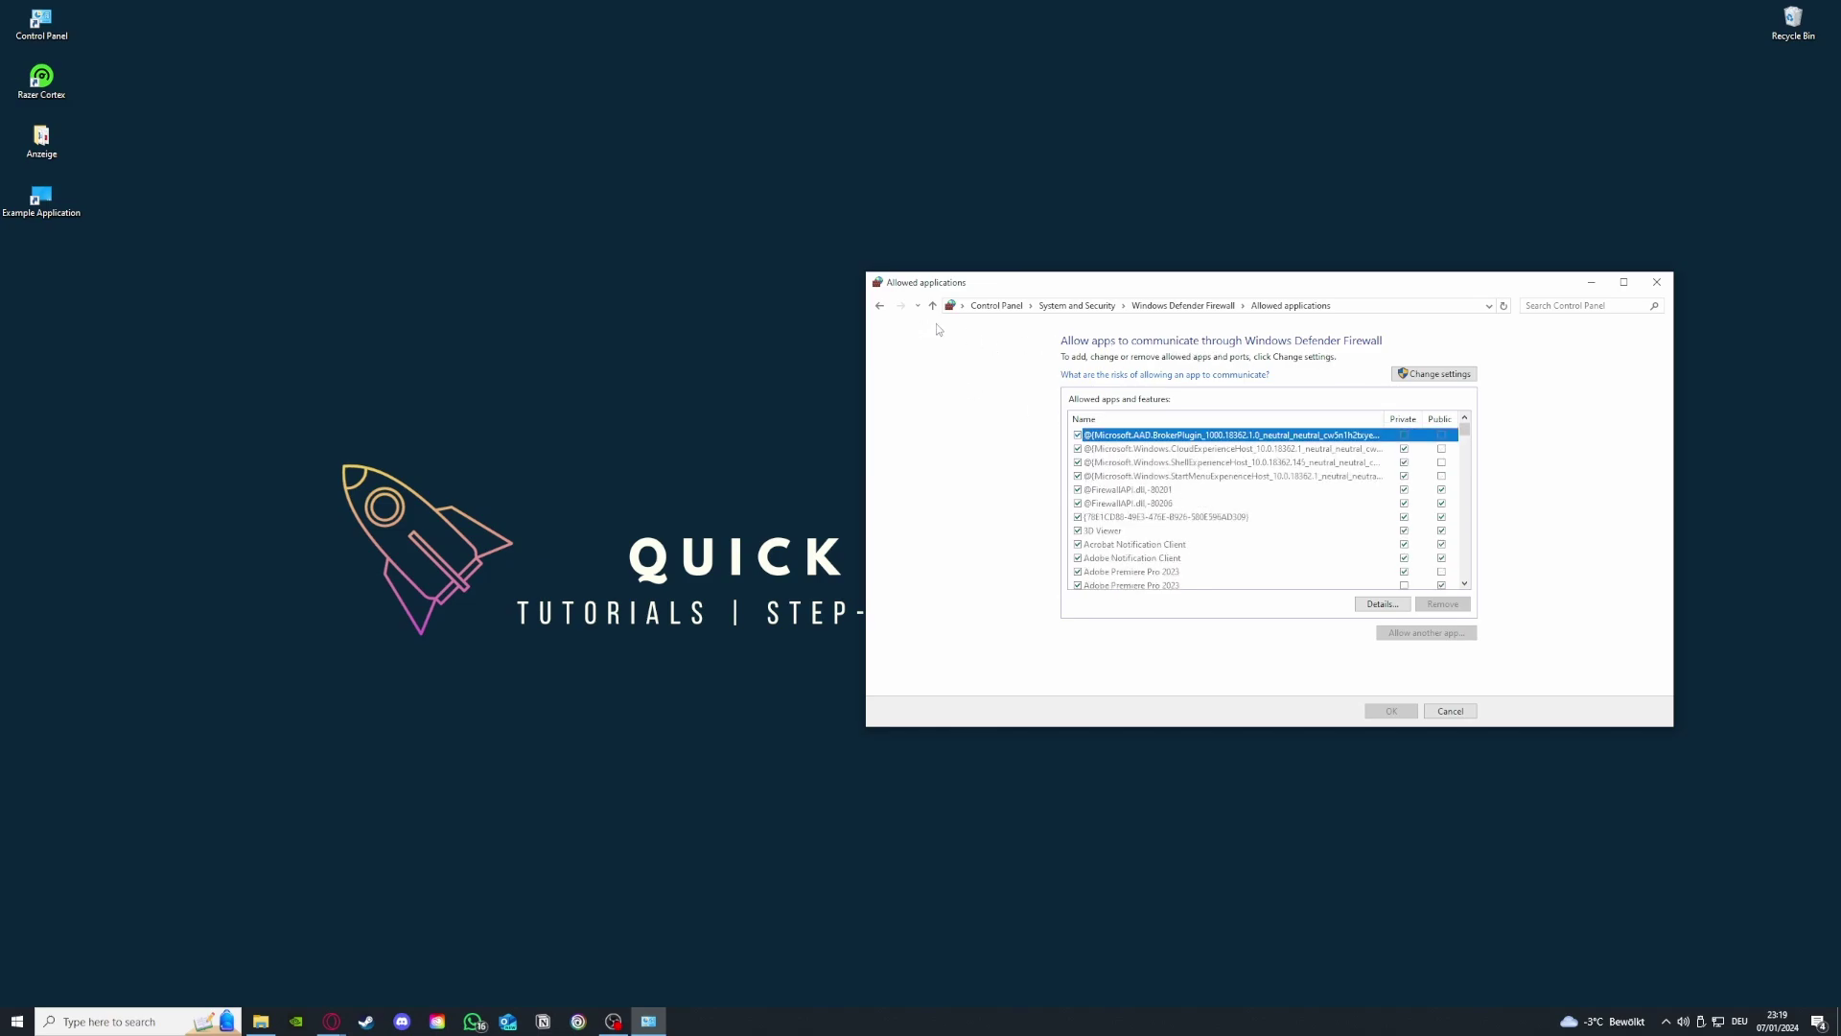
left_click(881, 306)
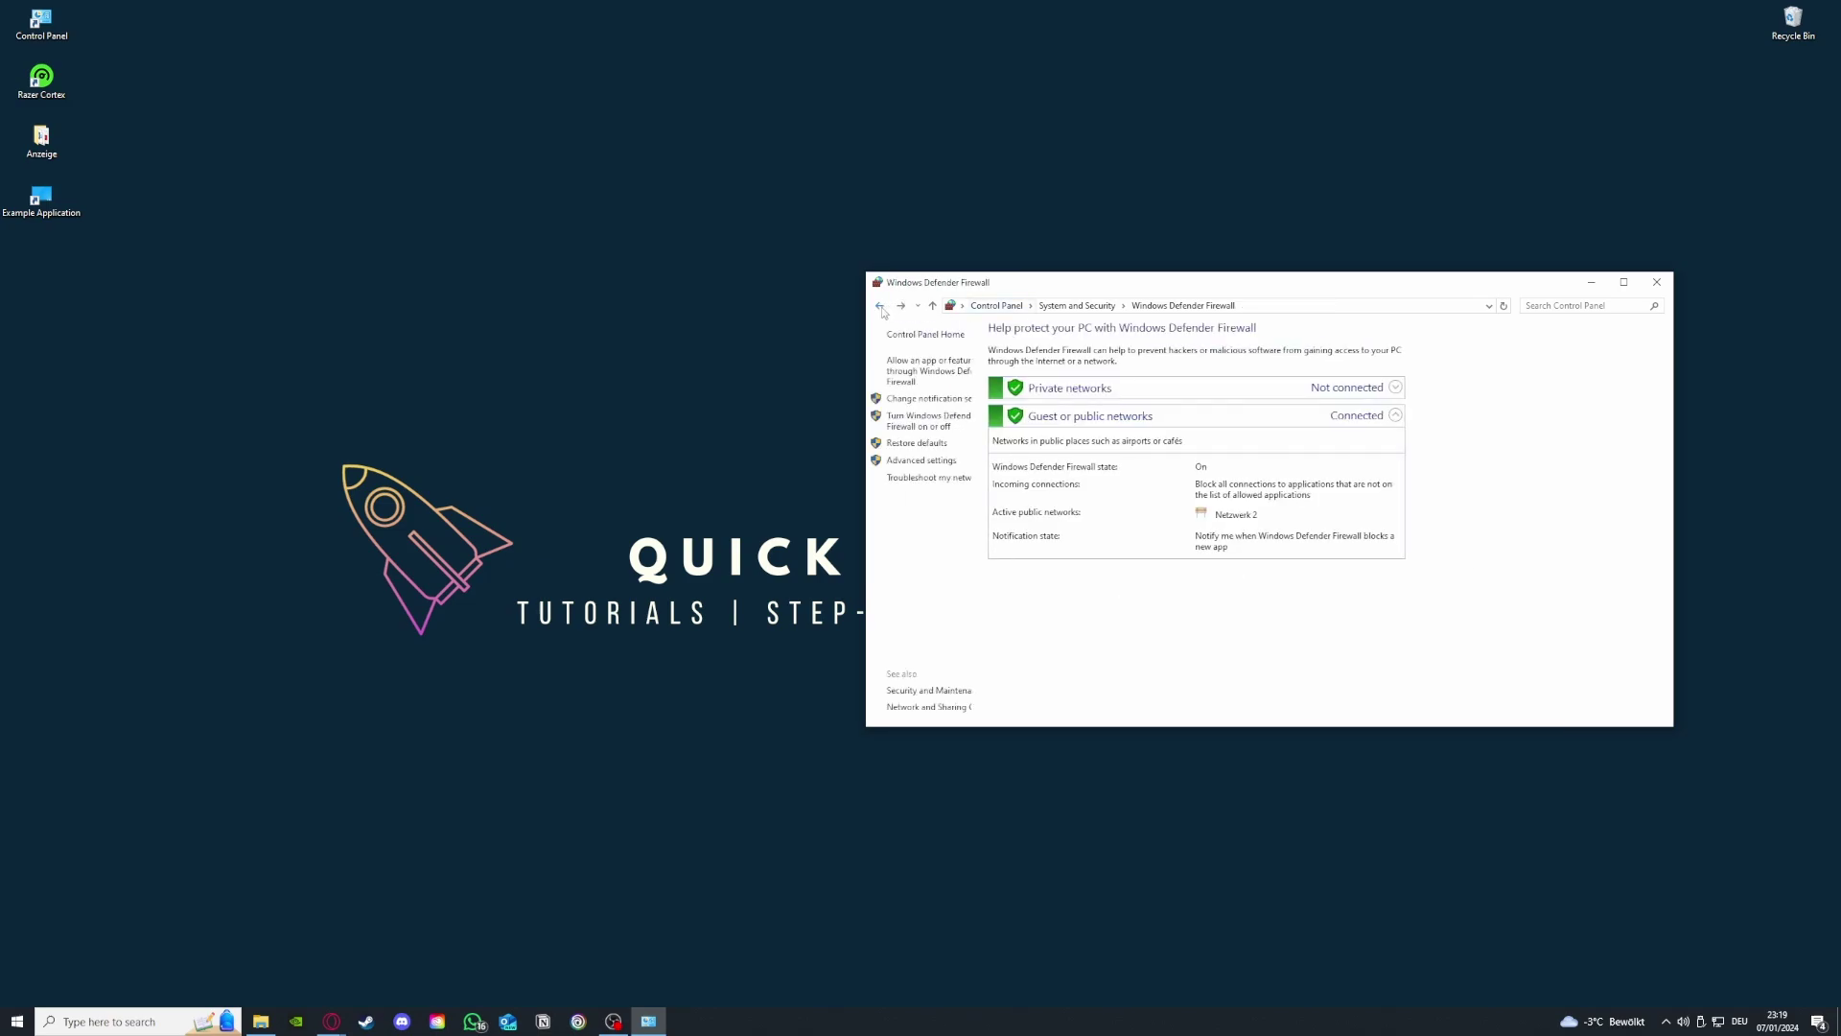
left_click(922, 373)
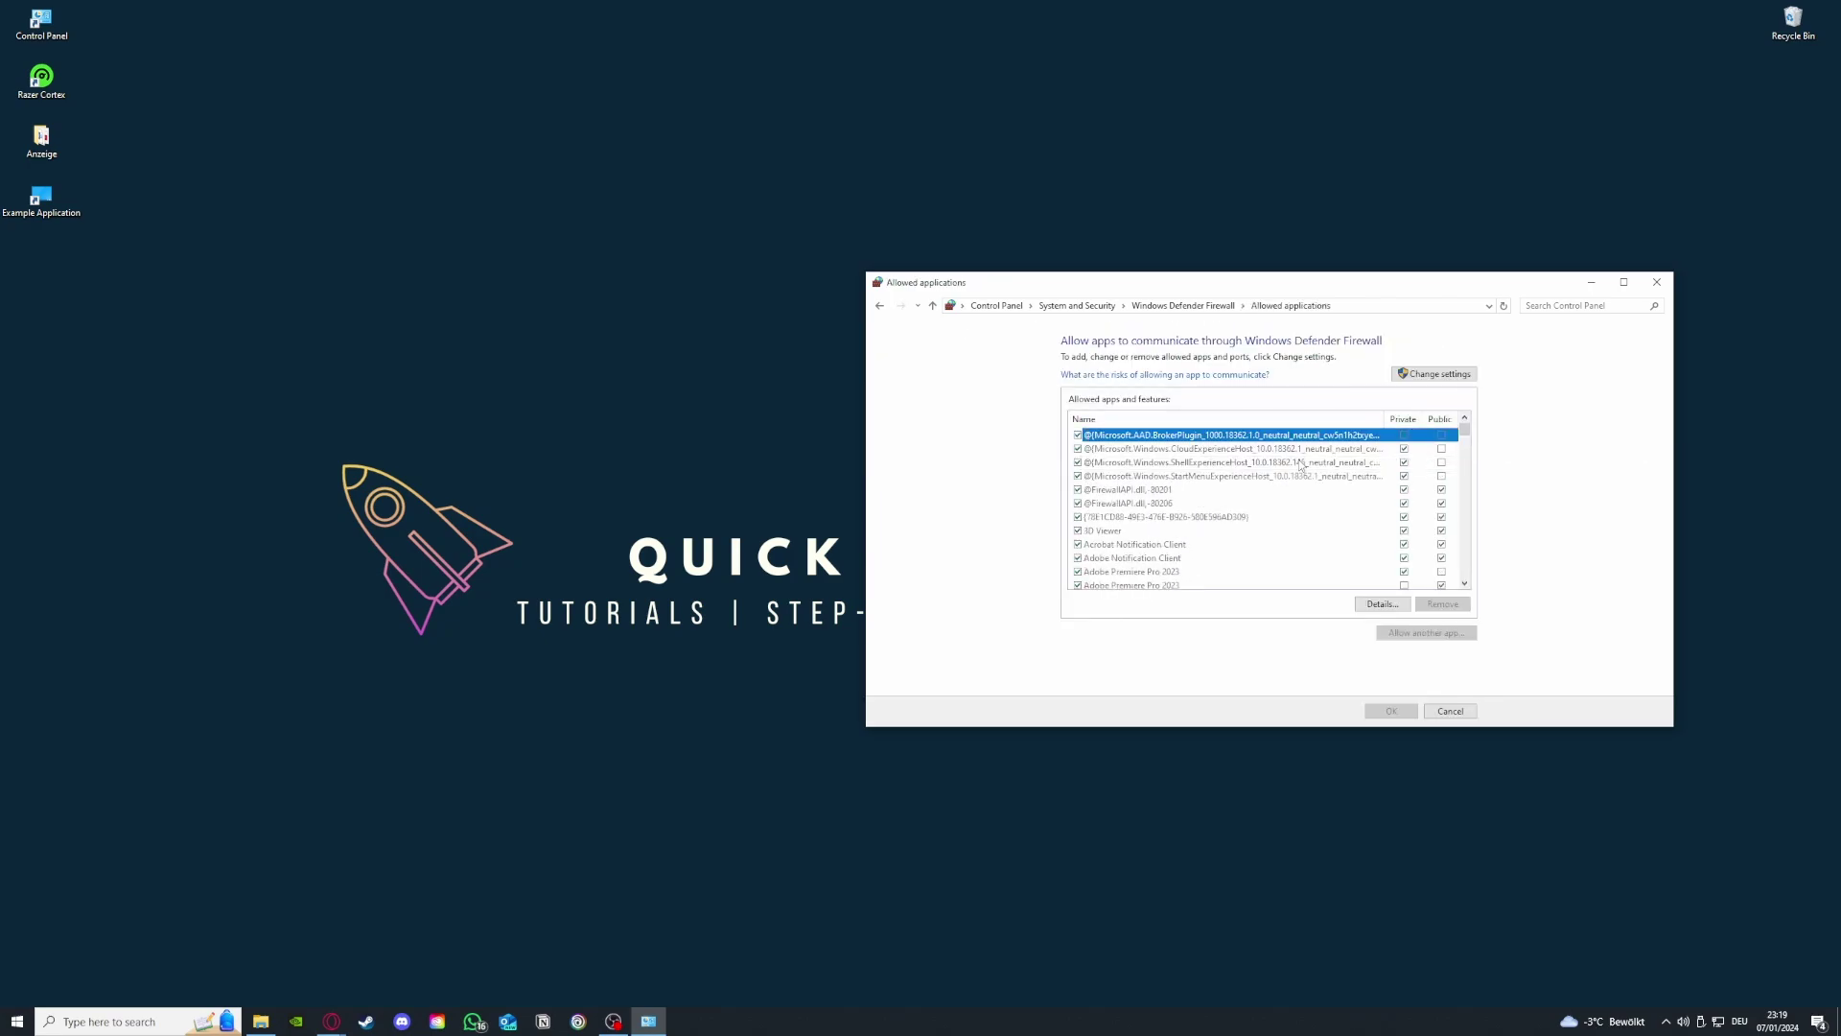
scroll(1366, 474, "down", 10)
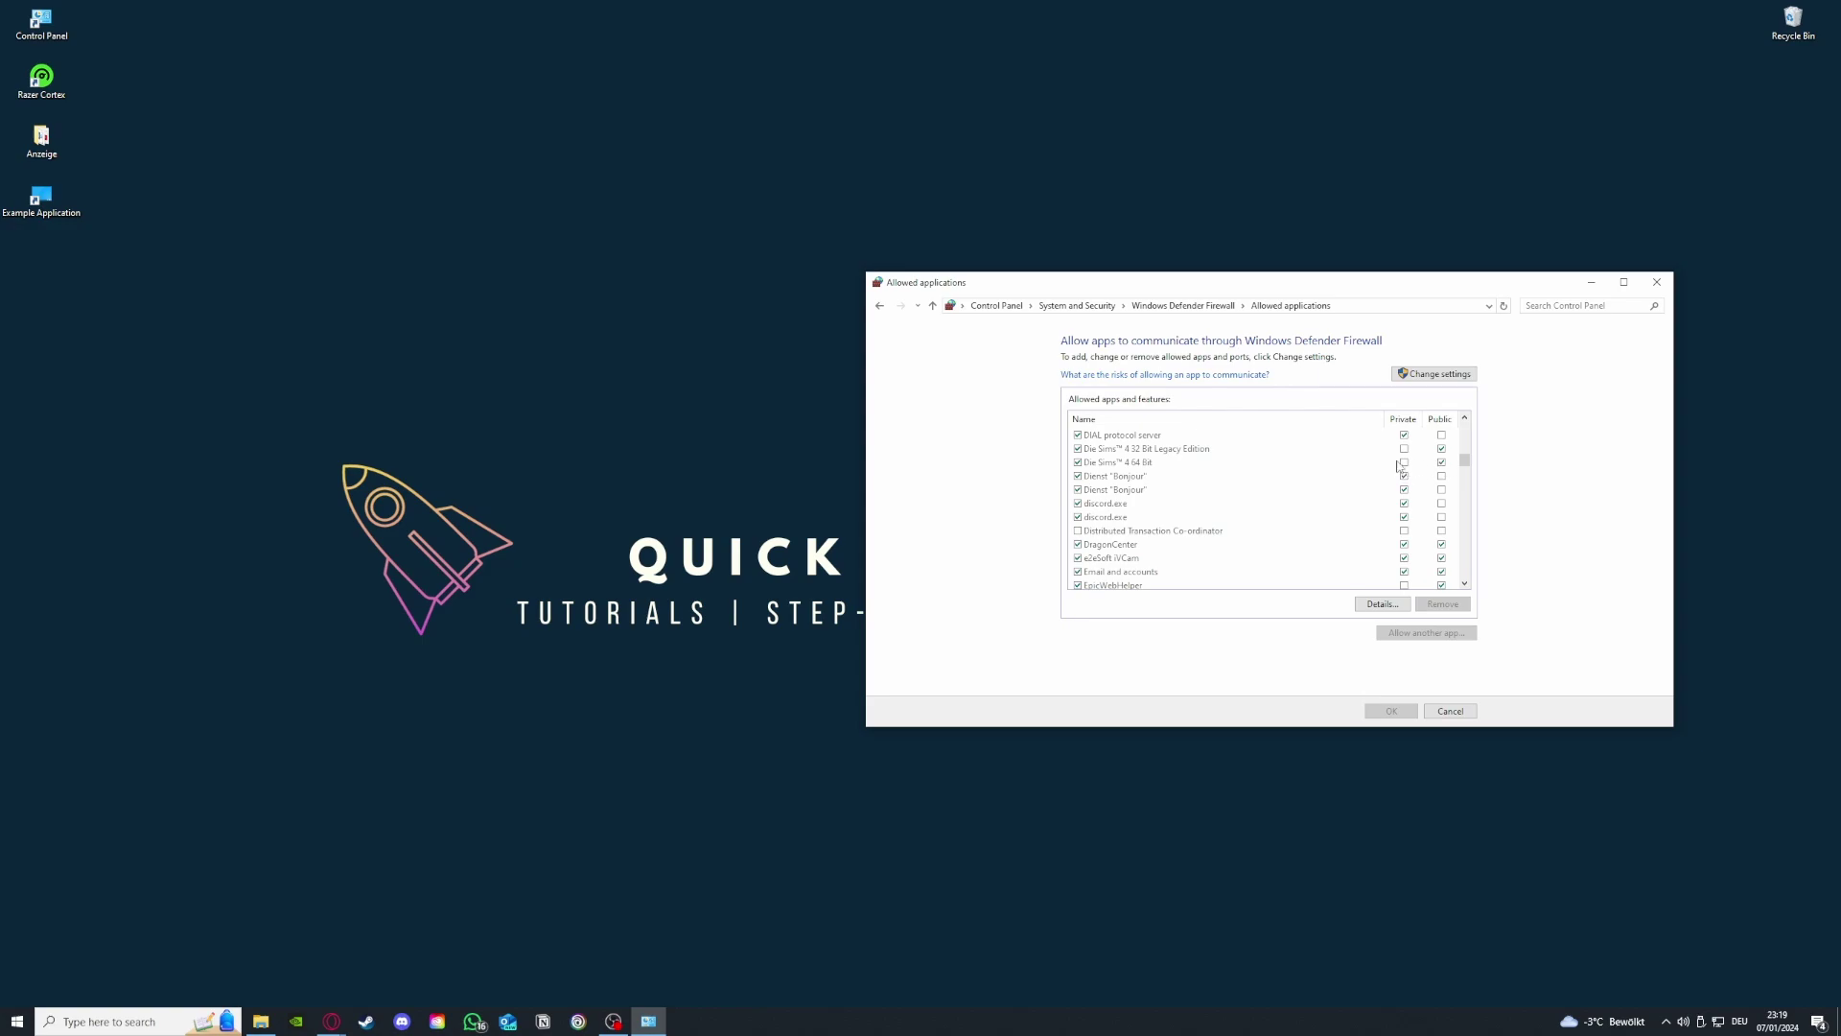
left_click(879, 307)
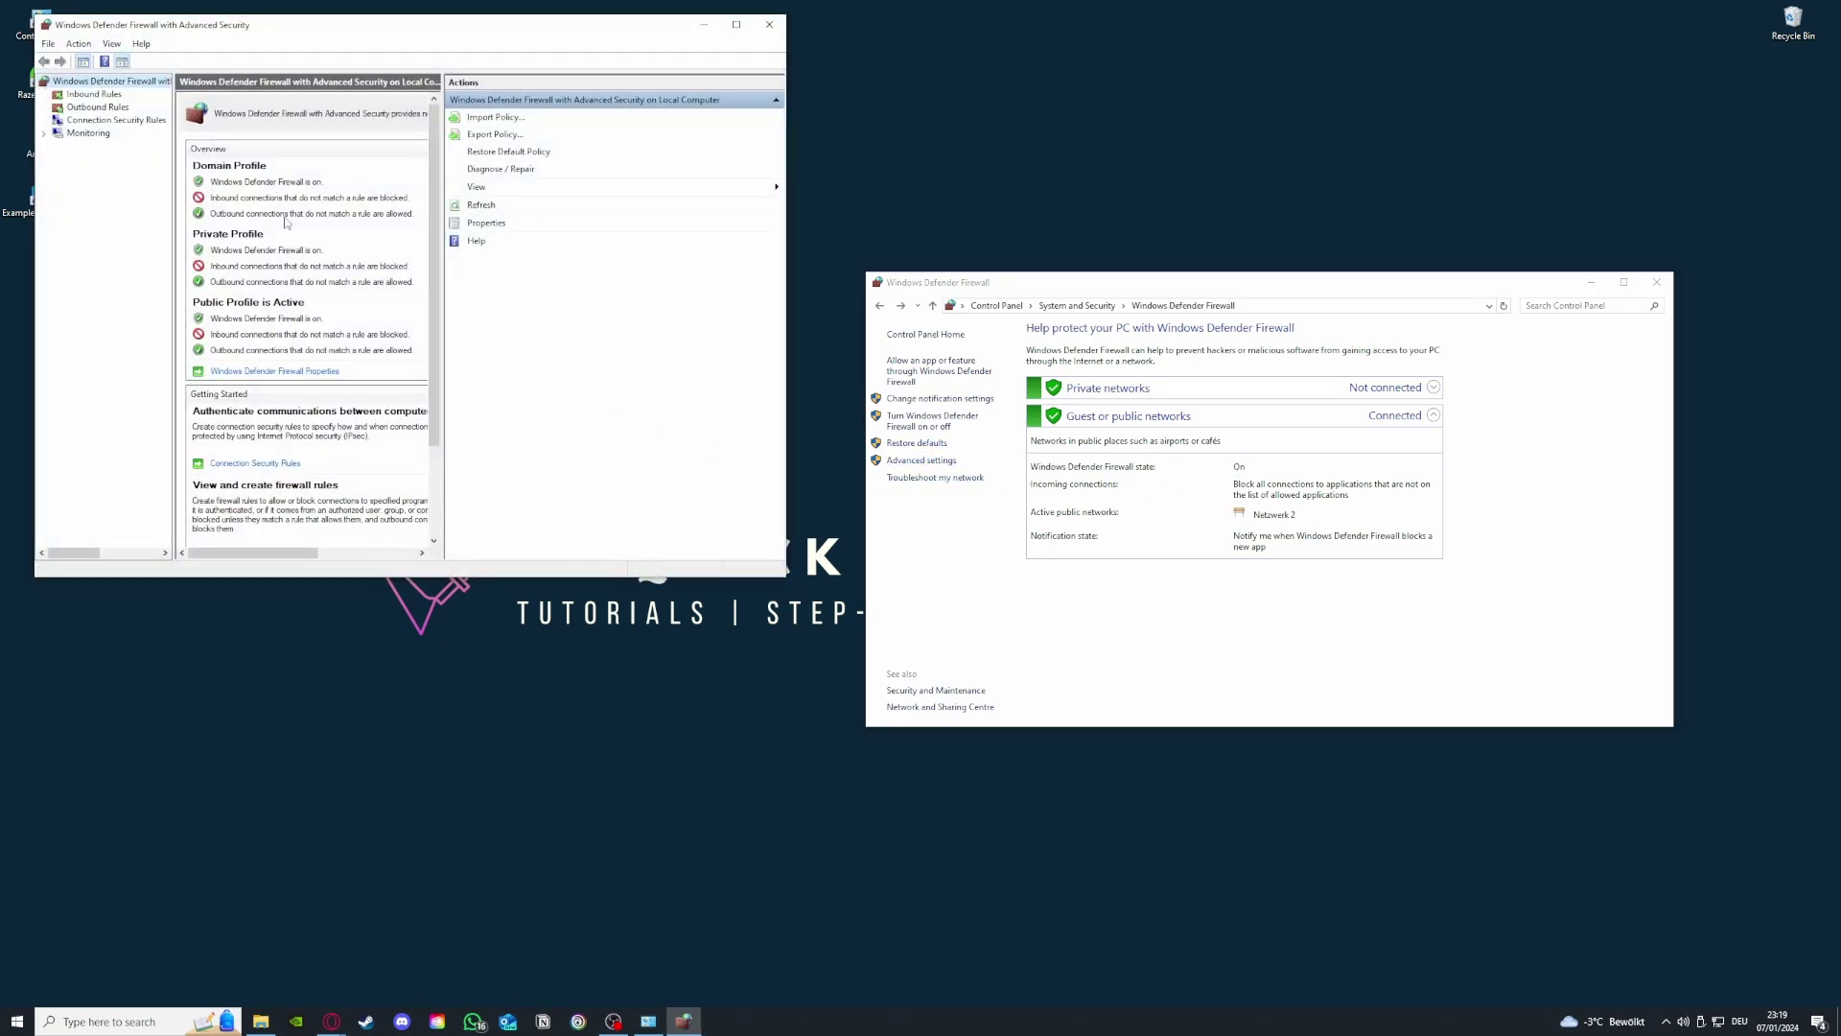
- Browse the Inbound and Outbound Rules, ending on Inbound Rules with entries like Battlefield 2042 and javaw
scroll(286, 223, "down", 2)
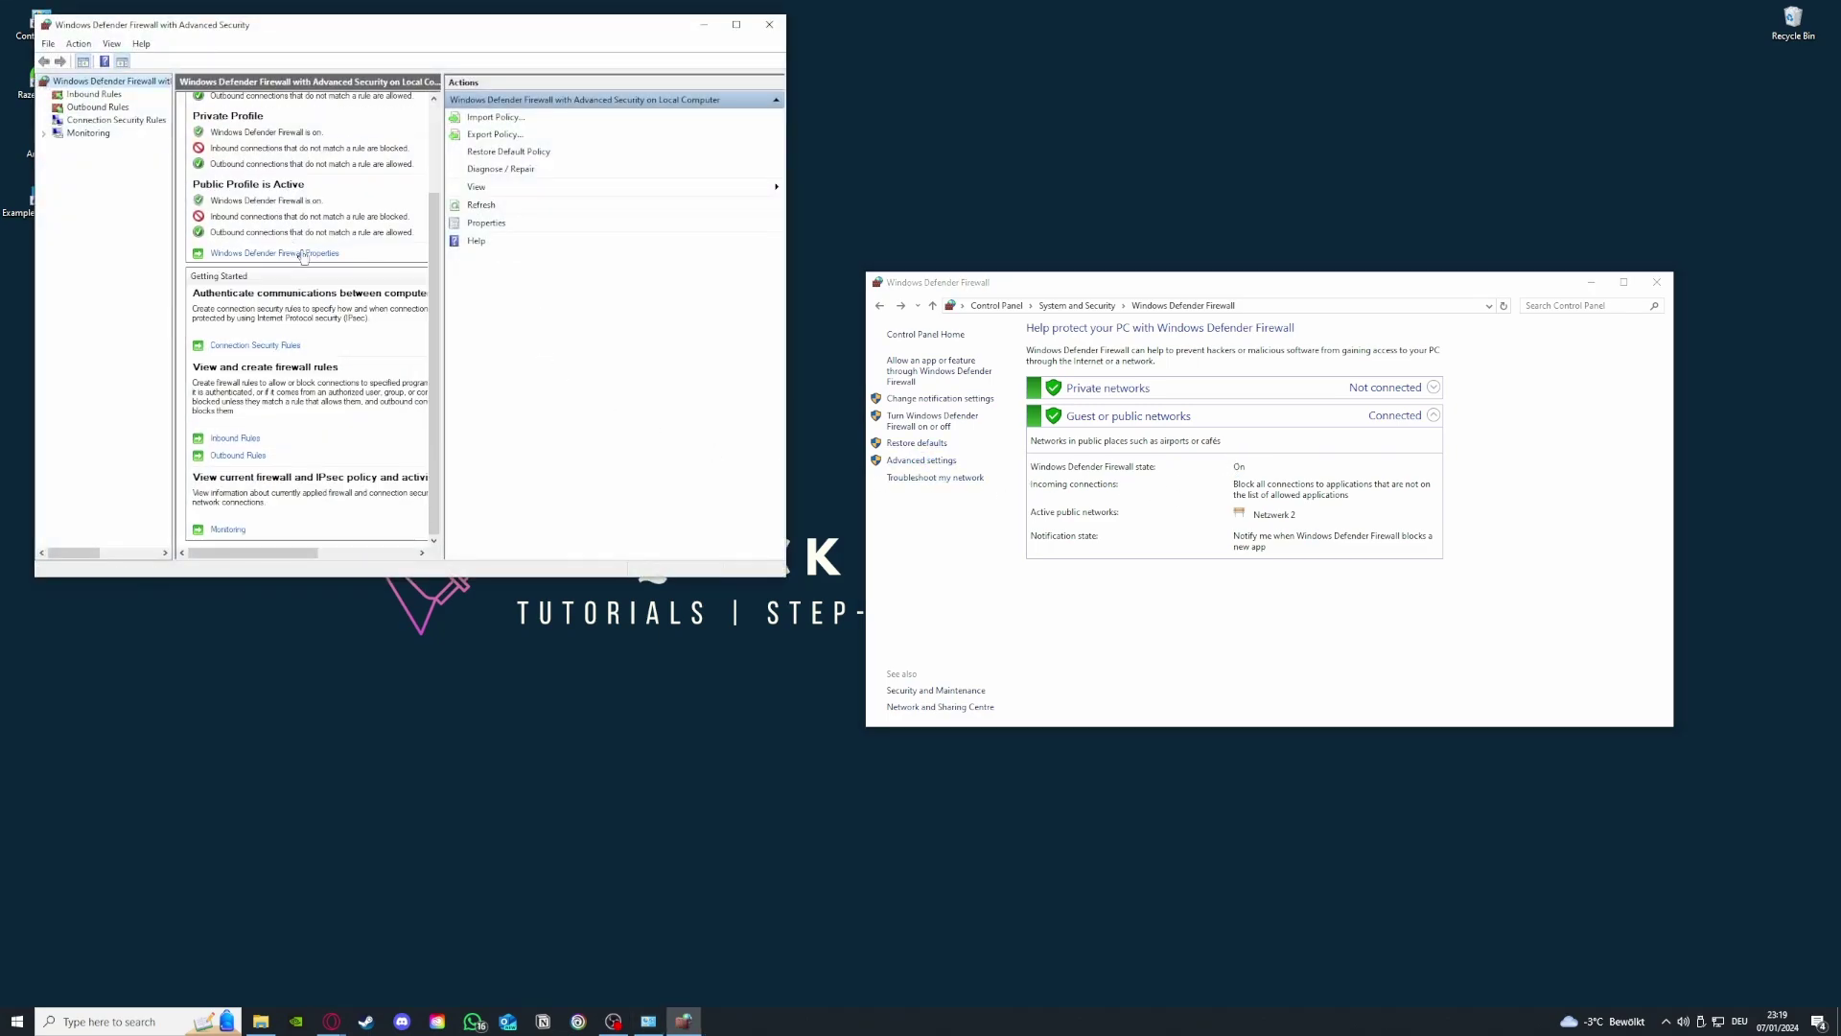
left_click(95, 96)
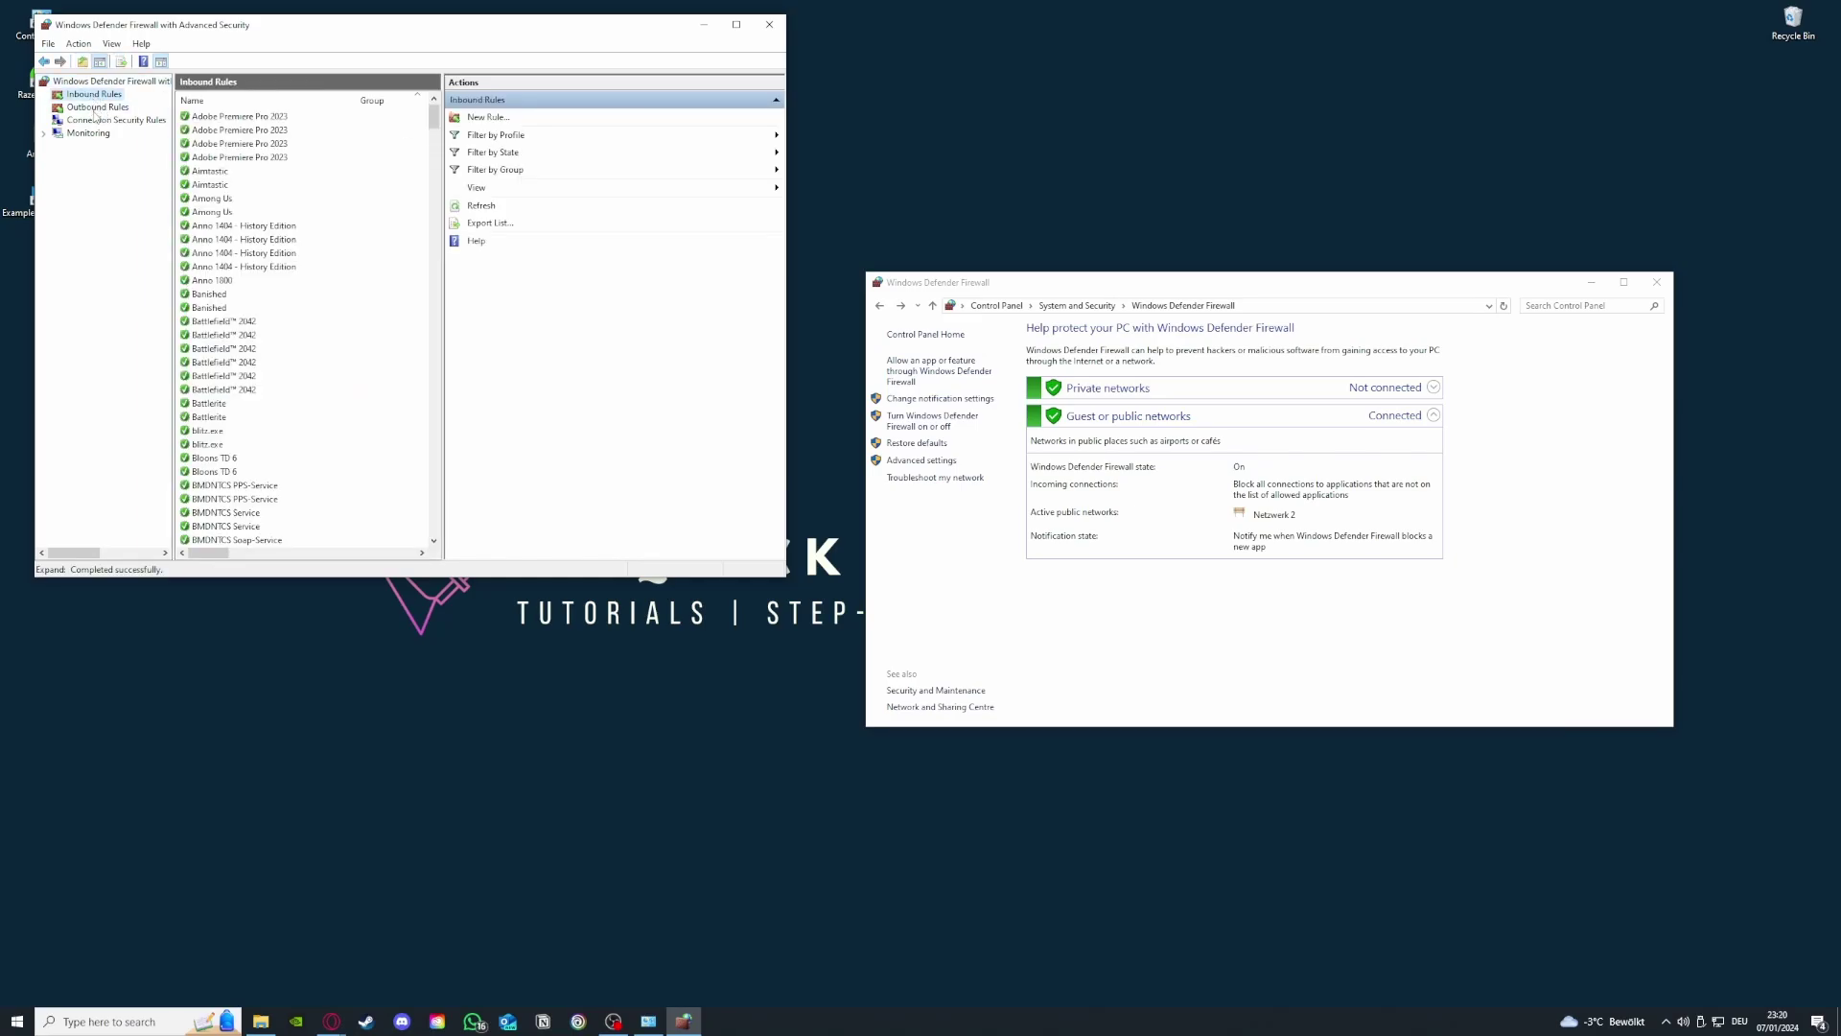
left_click(97, 106)
left_click(95, 95)
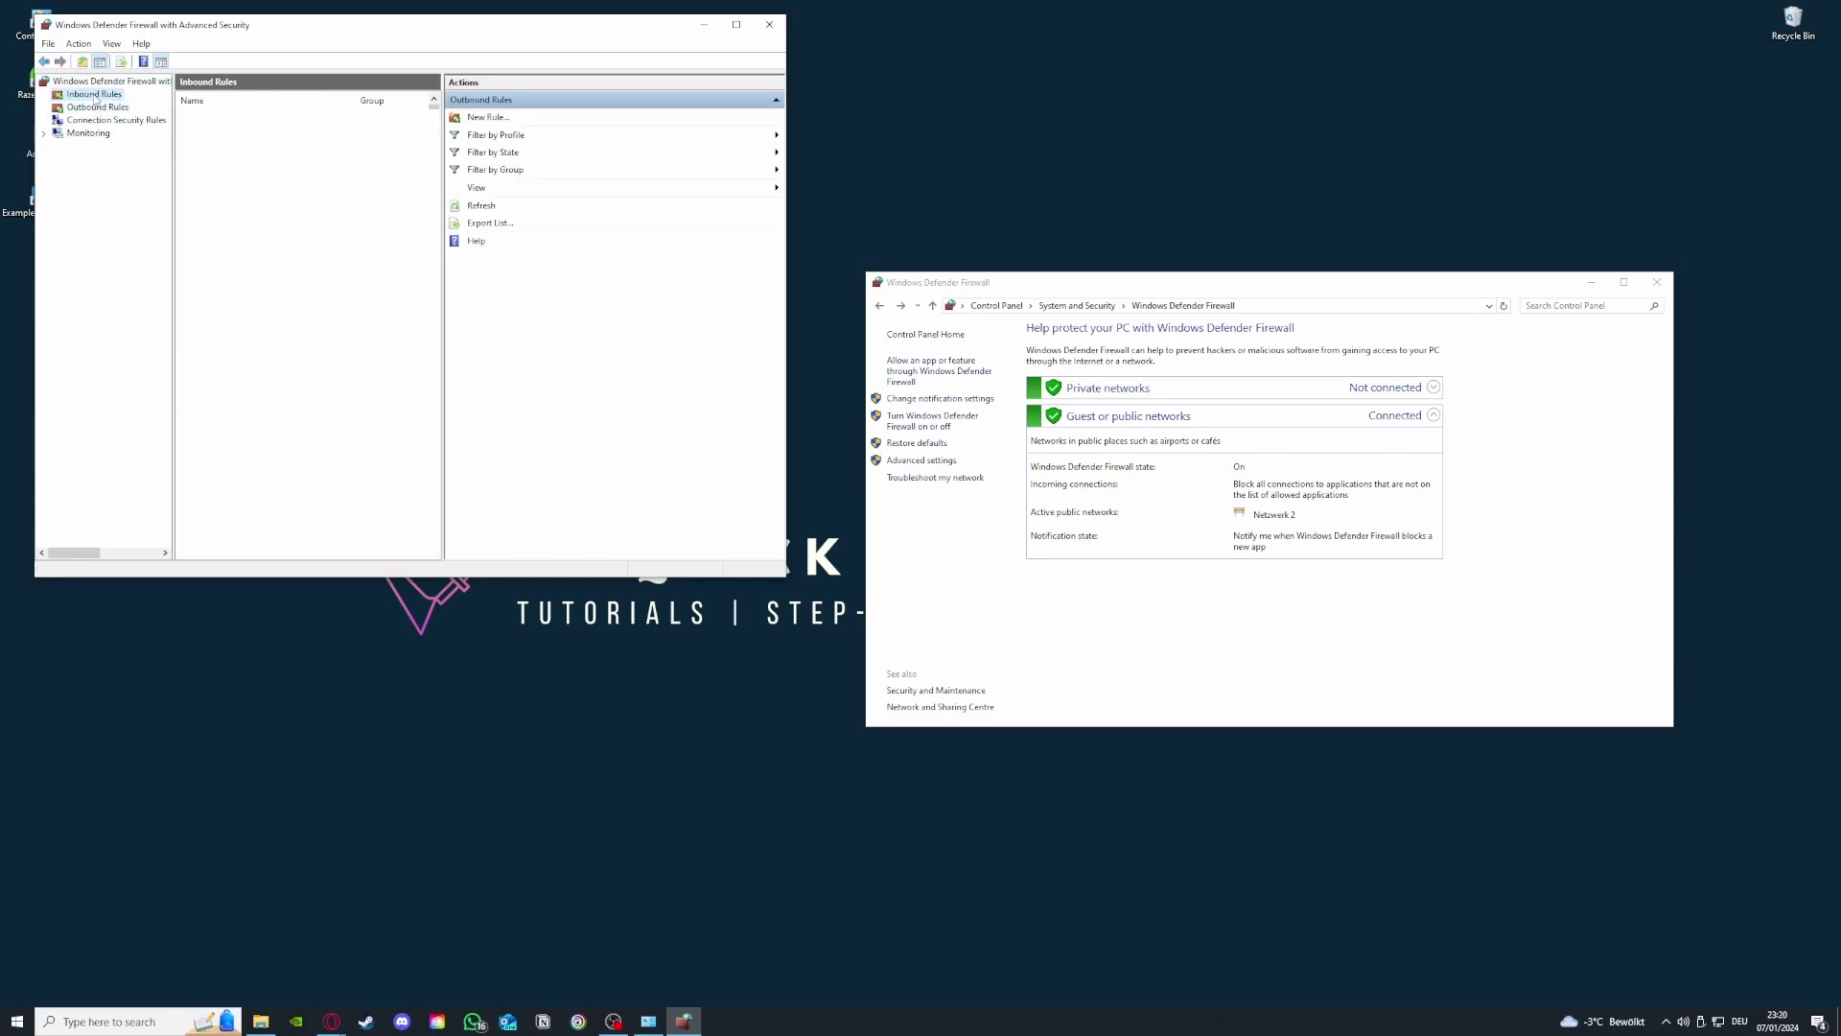
scroll(299, 286, "down", 15)
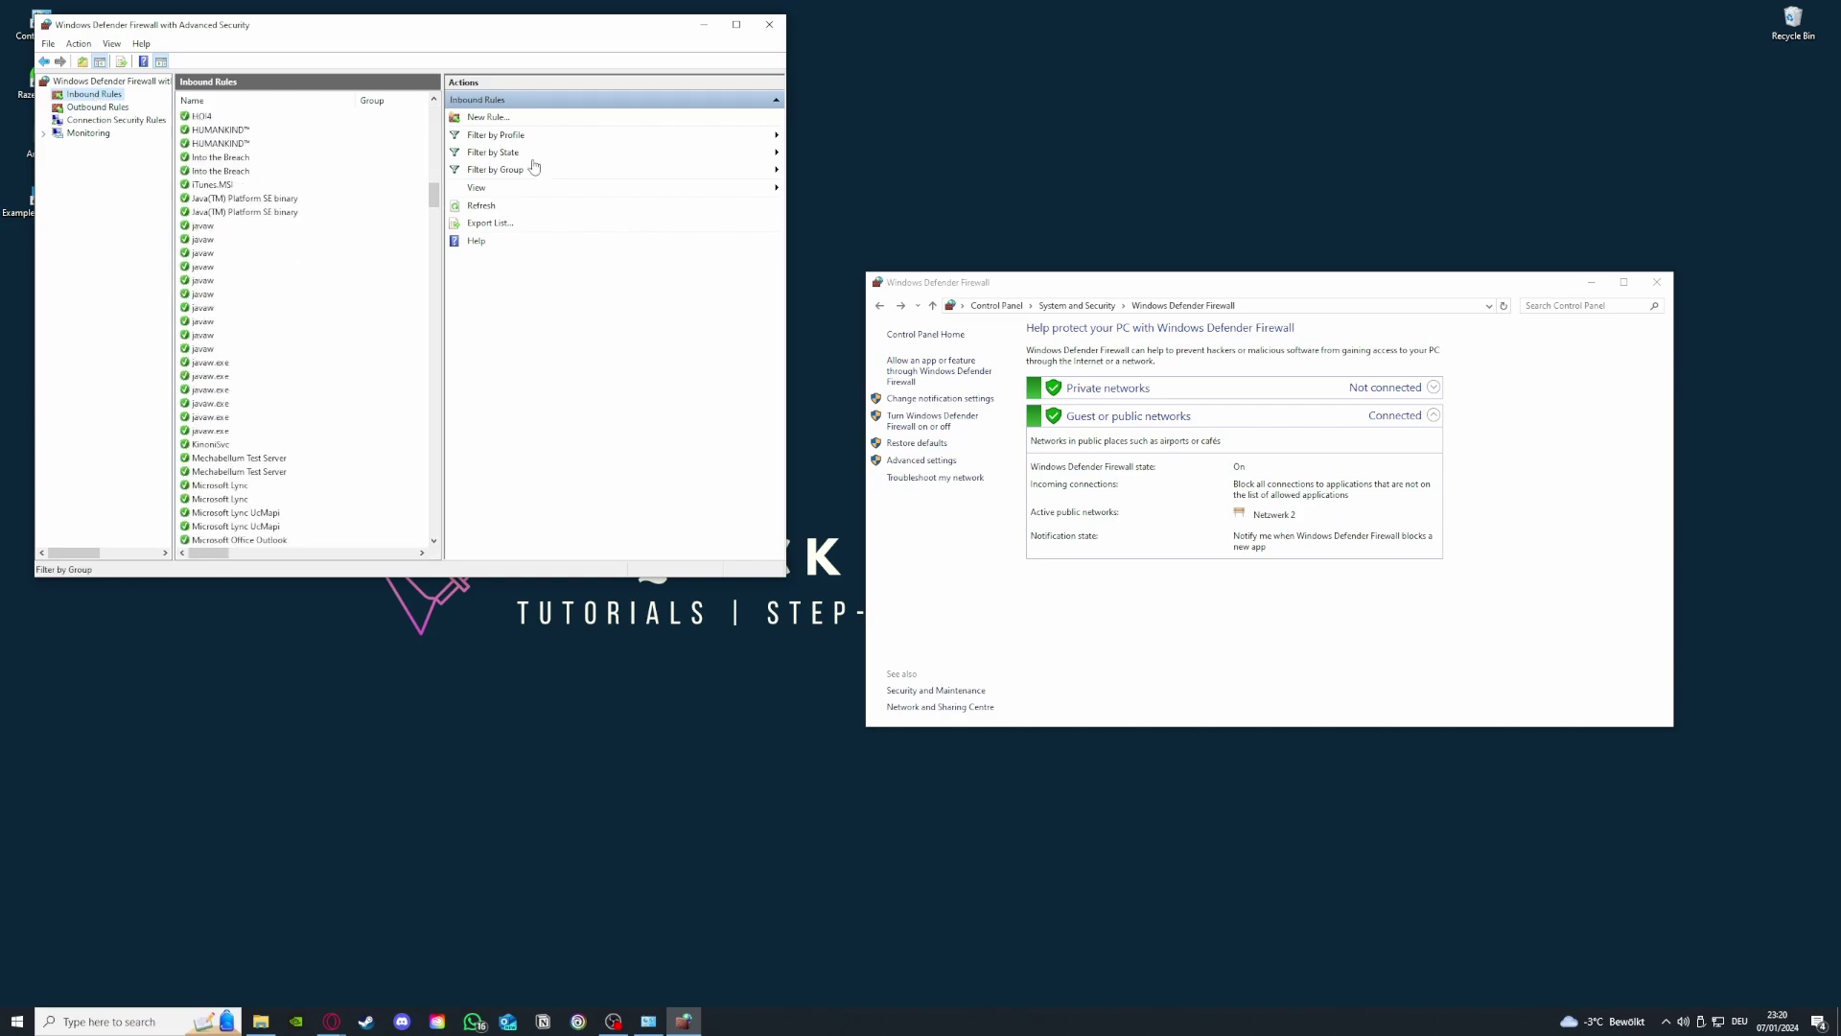
- Open the New Inbound Rule Wizard at its Rule Type step, then cancel it
left_click(517, 119)
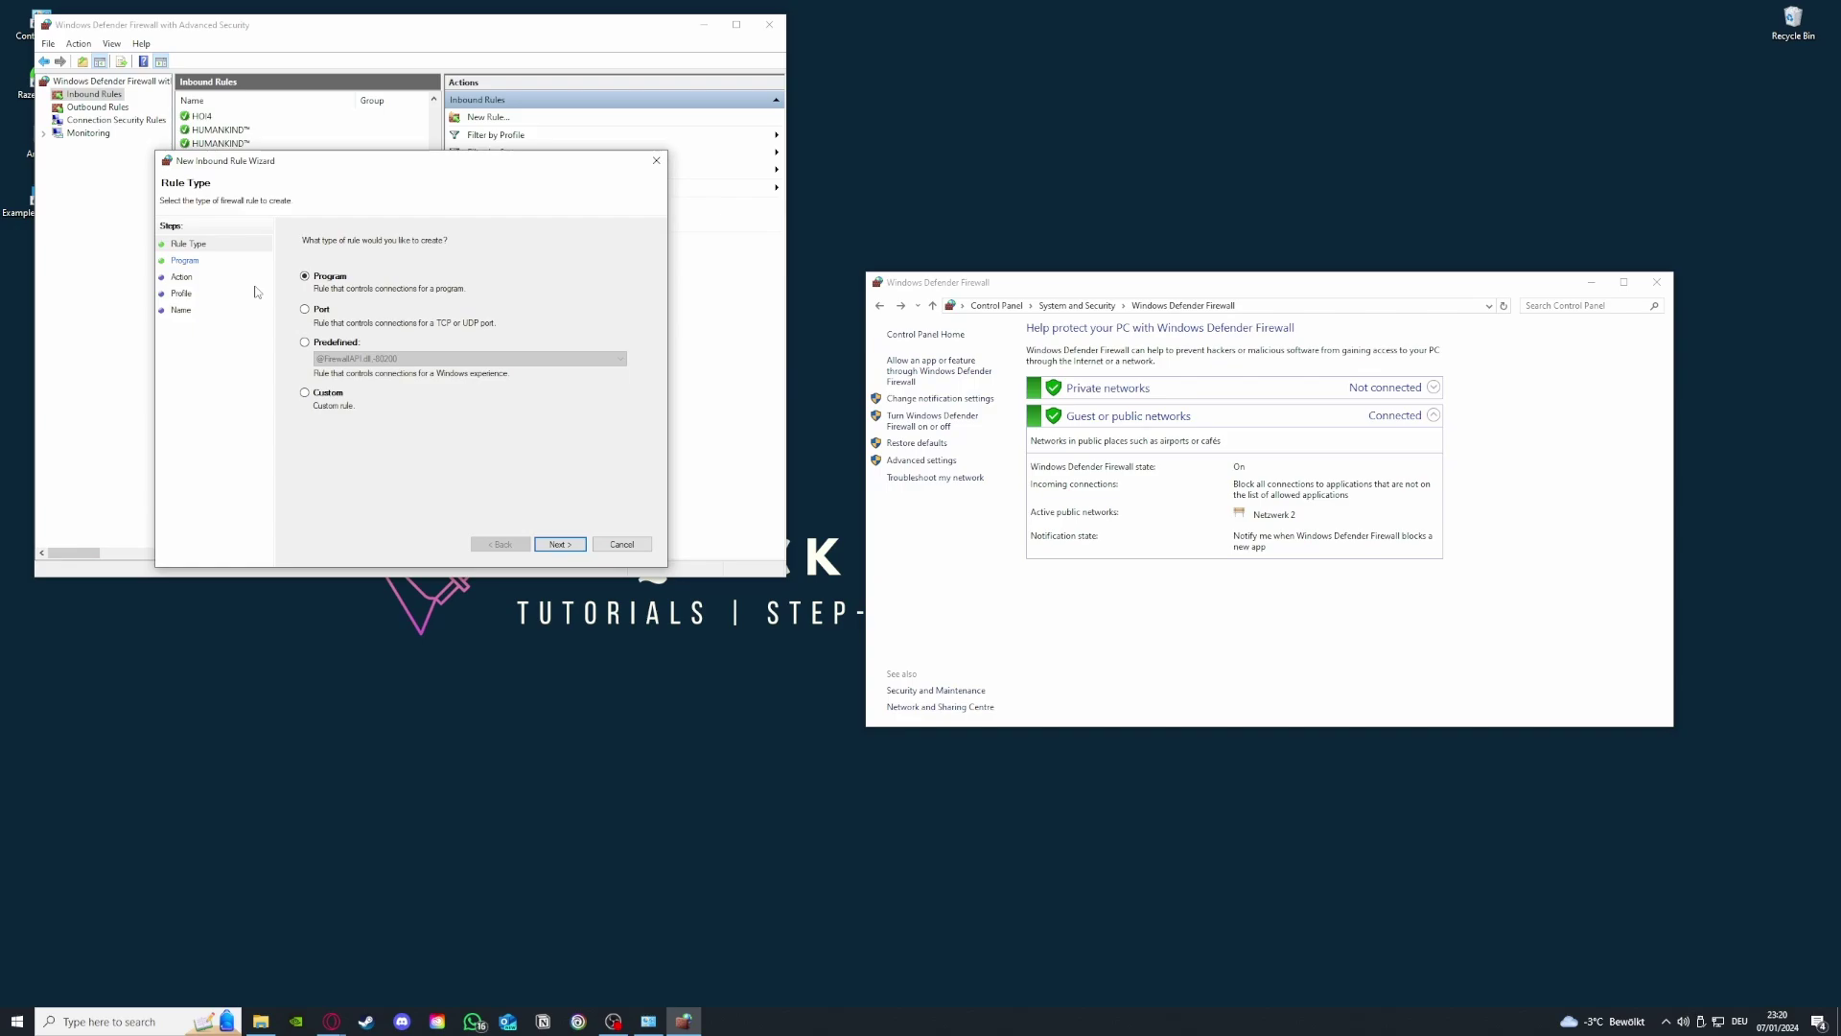
left_click(657, 161)
- Scroll through the Inbound Rules list, then switch to the Outbound Rules list
scroll(338, 463, "down", 10)
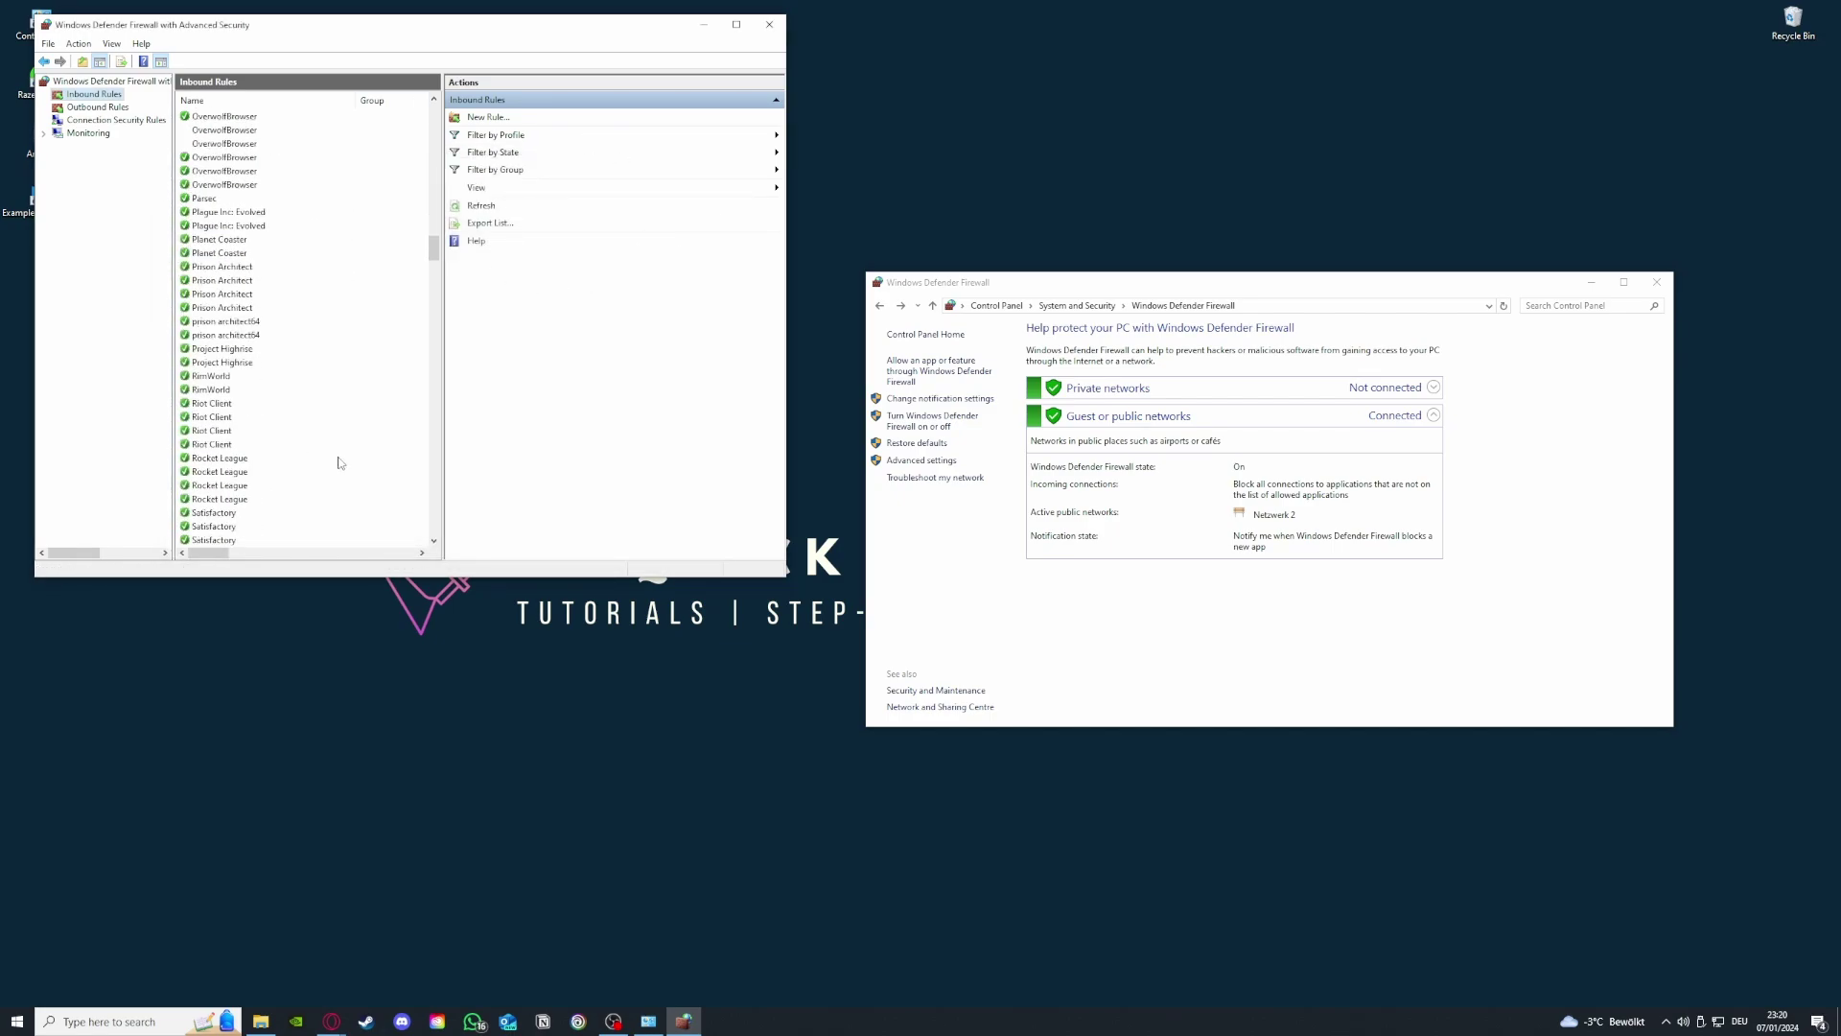
scroll(337, 463, "down", 8)
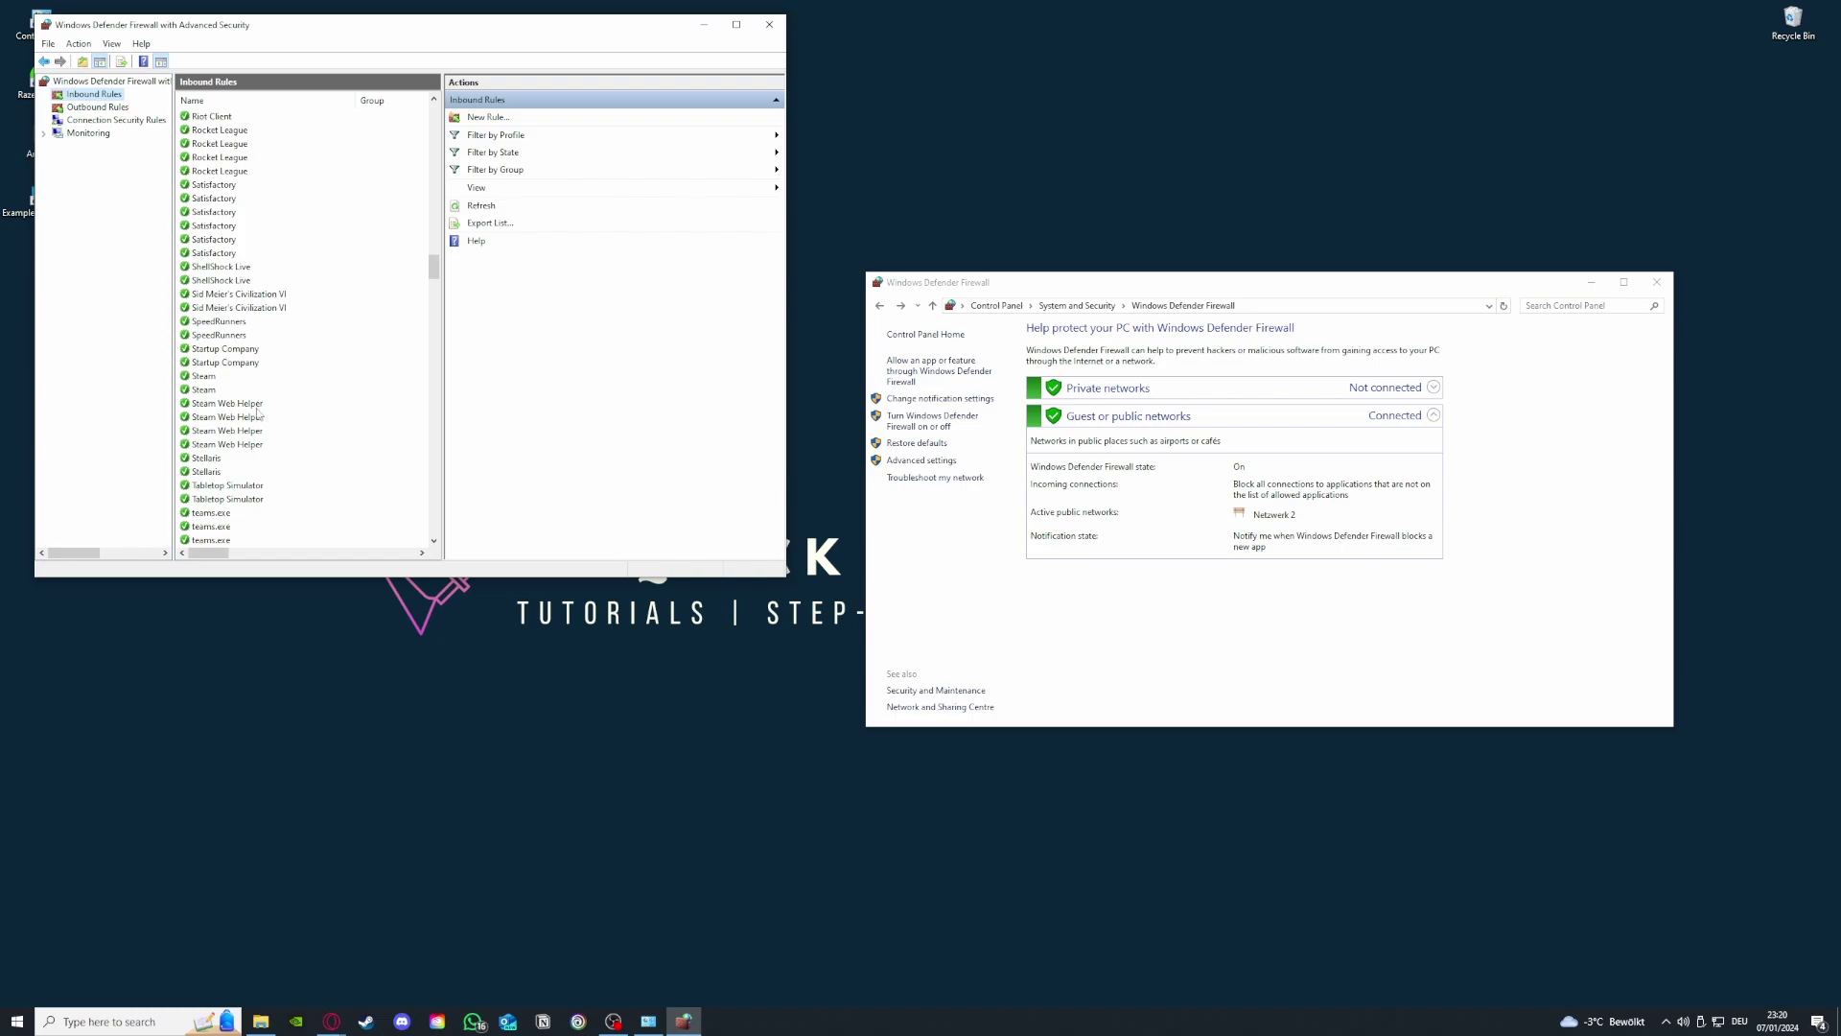
left_click(97, 108)
- Display the Outbound Rules and scroll through entries such as Adobe Notification Client and Captive Portal Flow
left_click(96, 95)
left_click(98, 107)
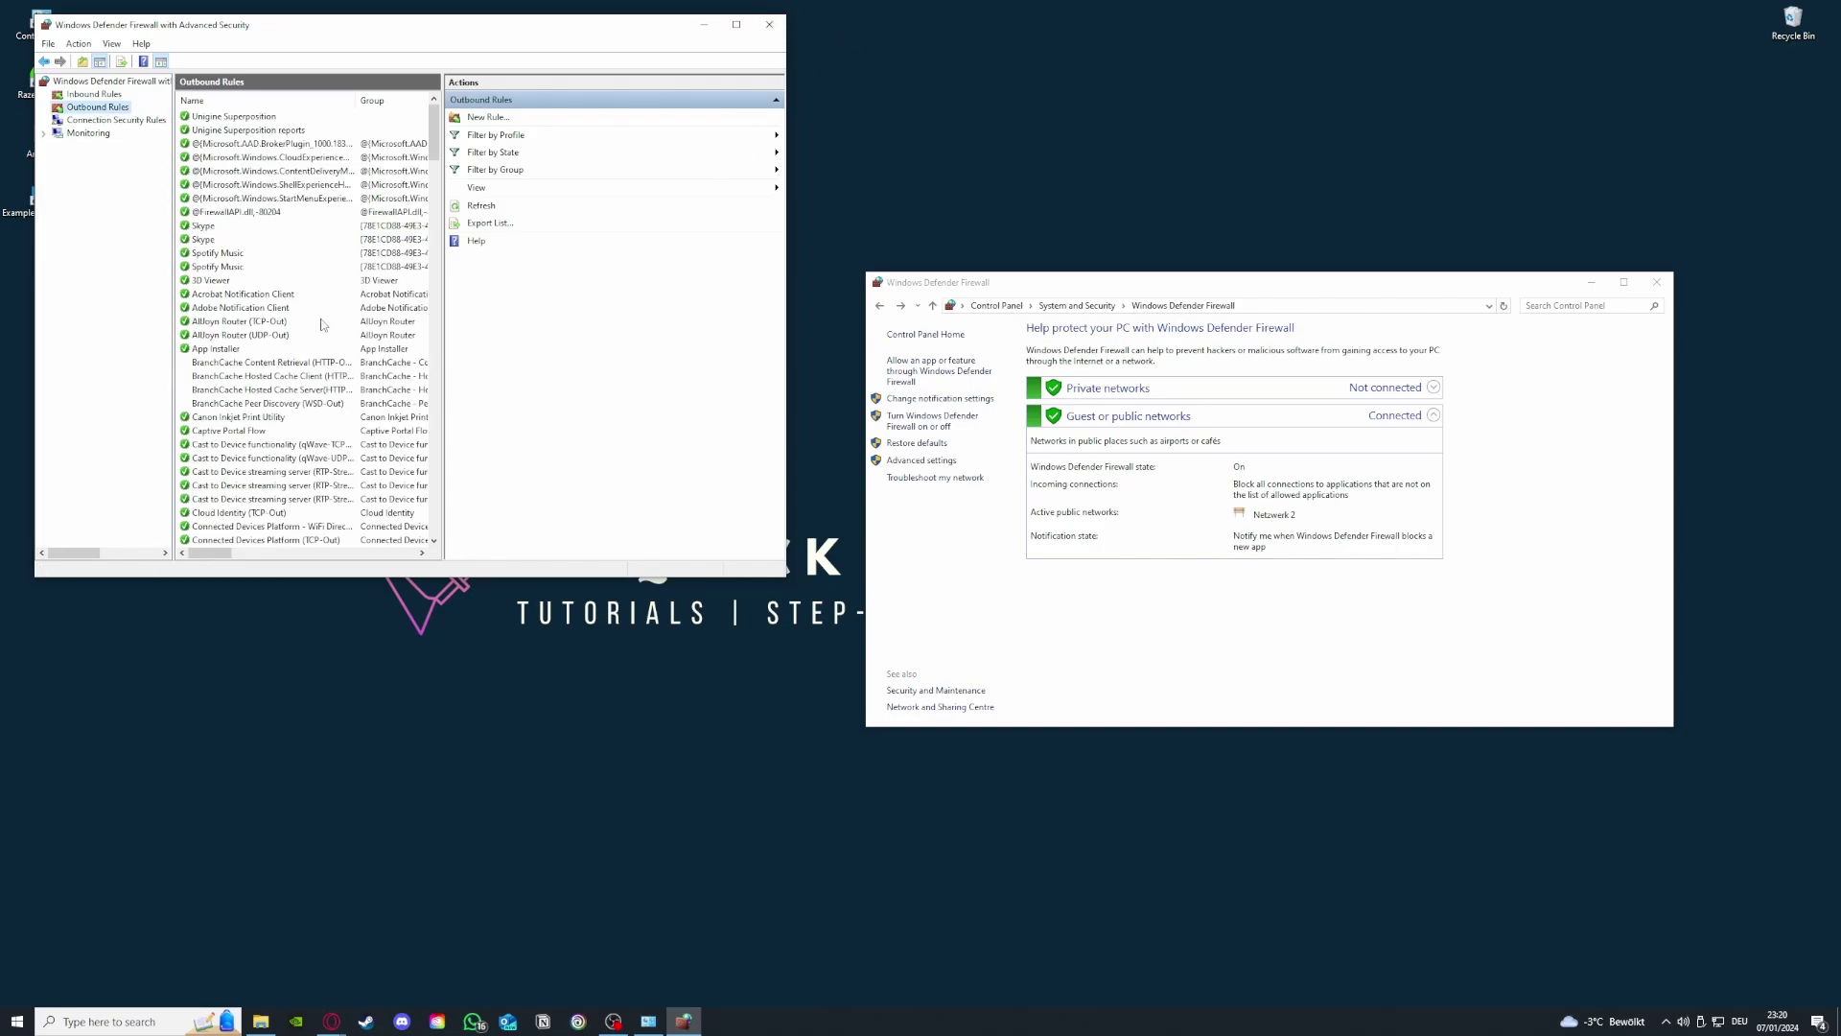
left_click_drag(435, 134, 436, 219)
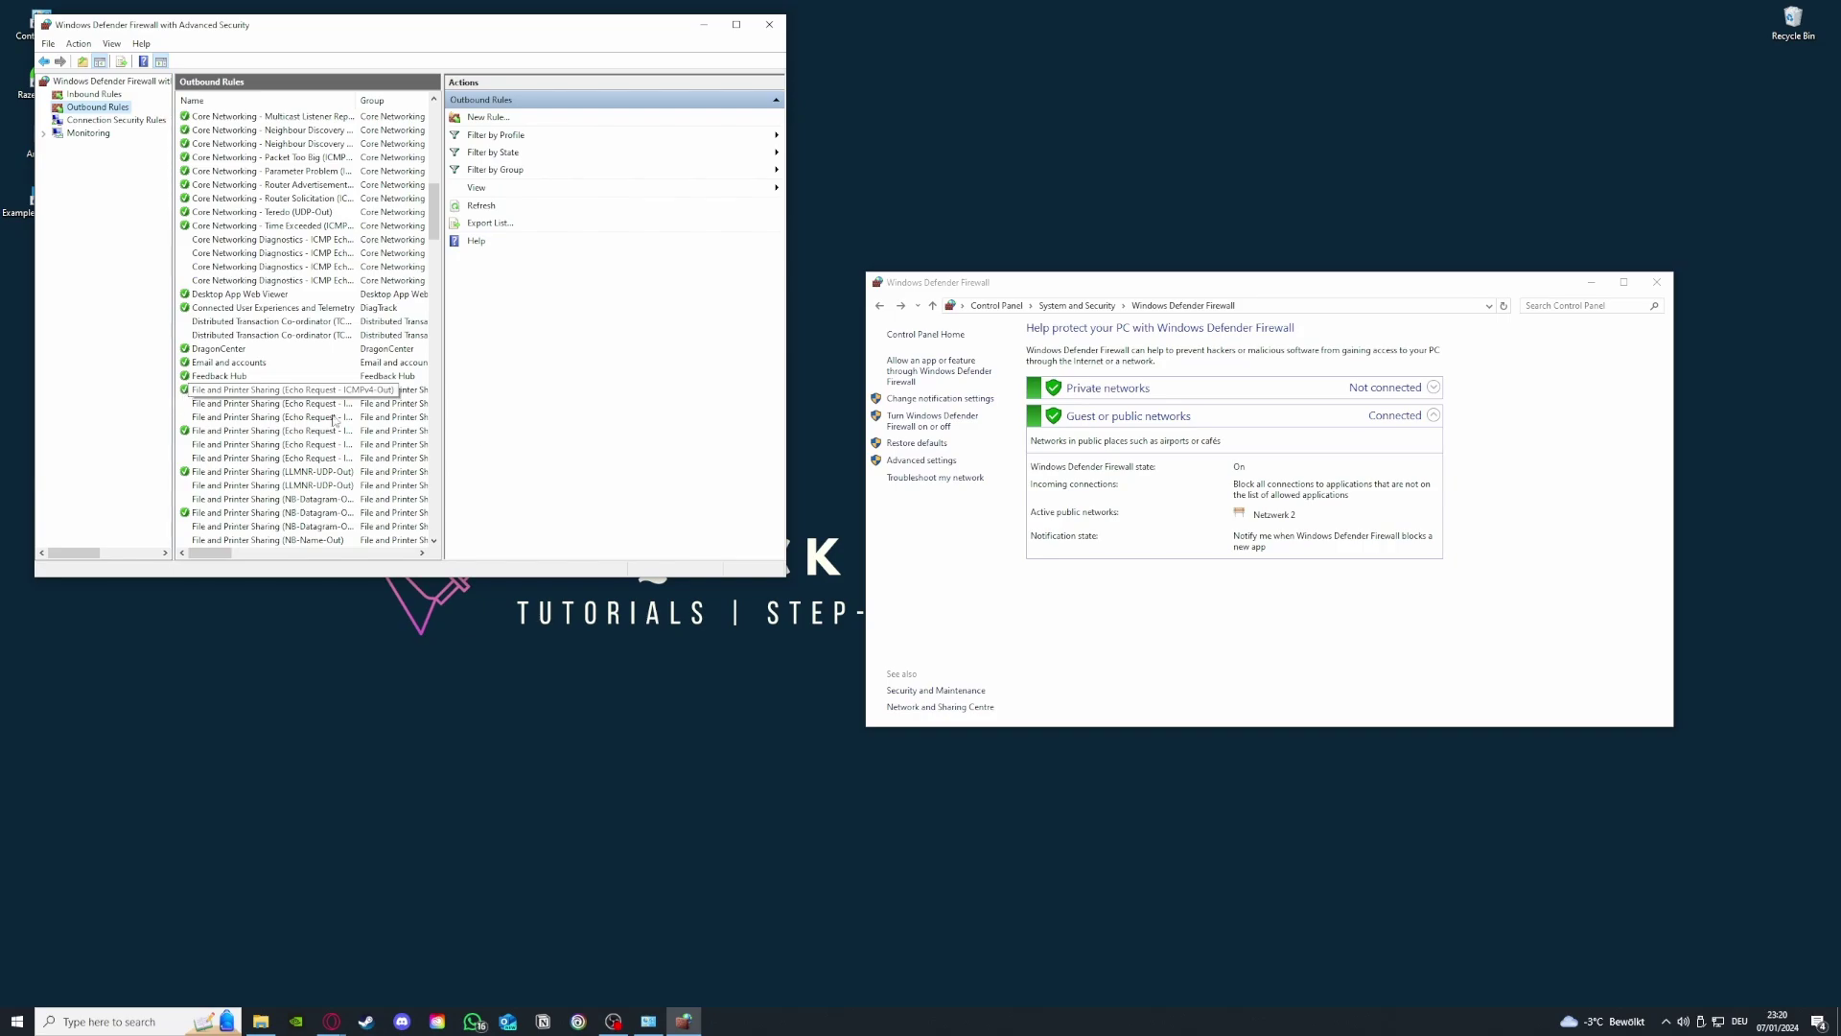
left_click(330, 1020)
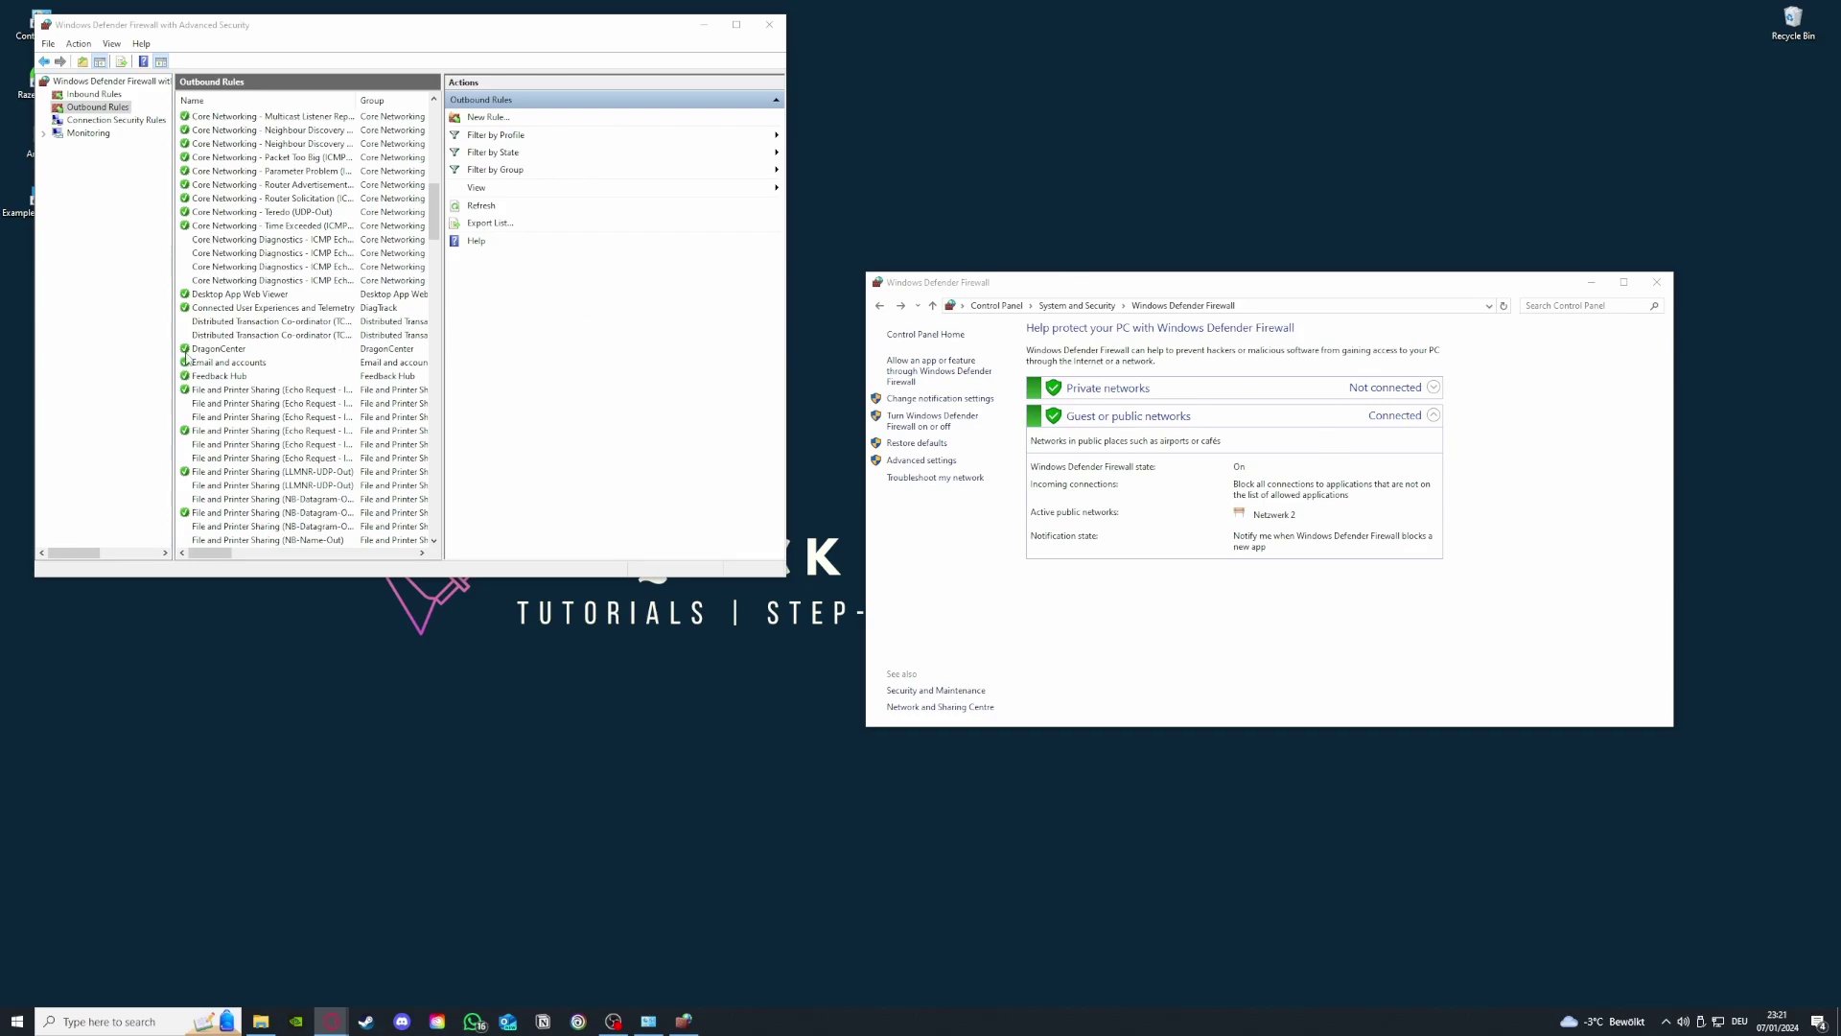
scroll(304, 403, "up", 10)
scroll(304, 403, "up", 3)
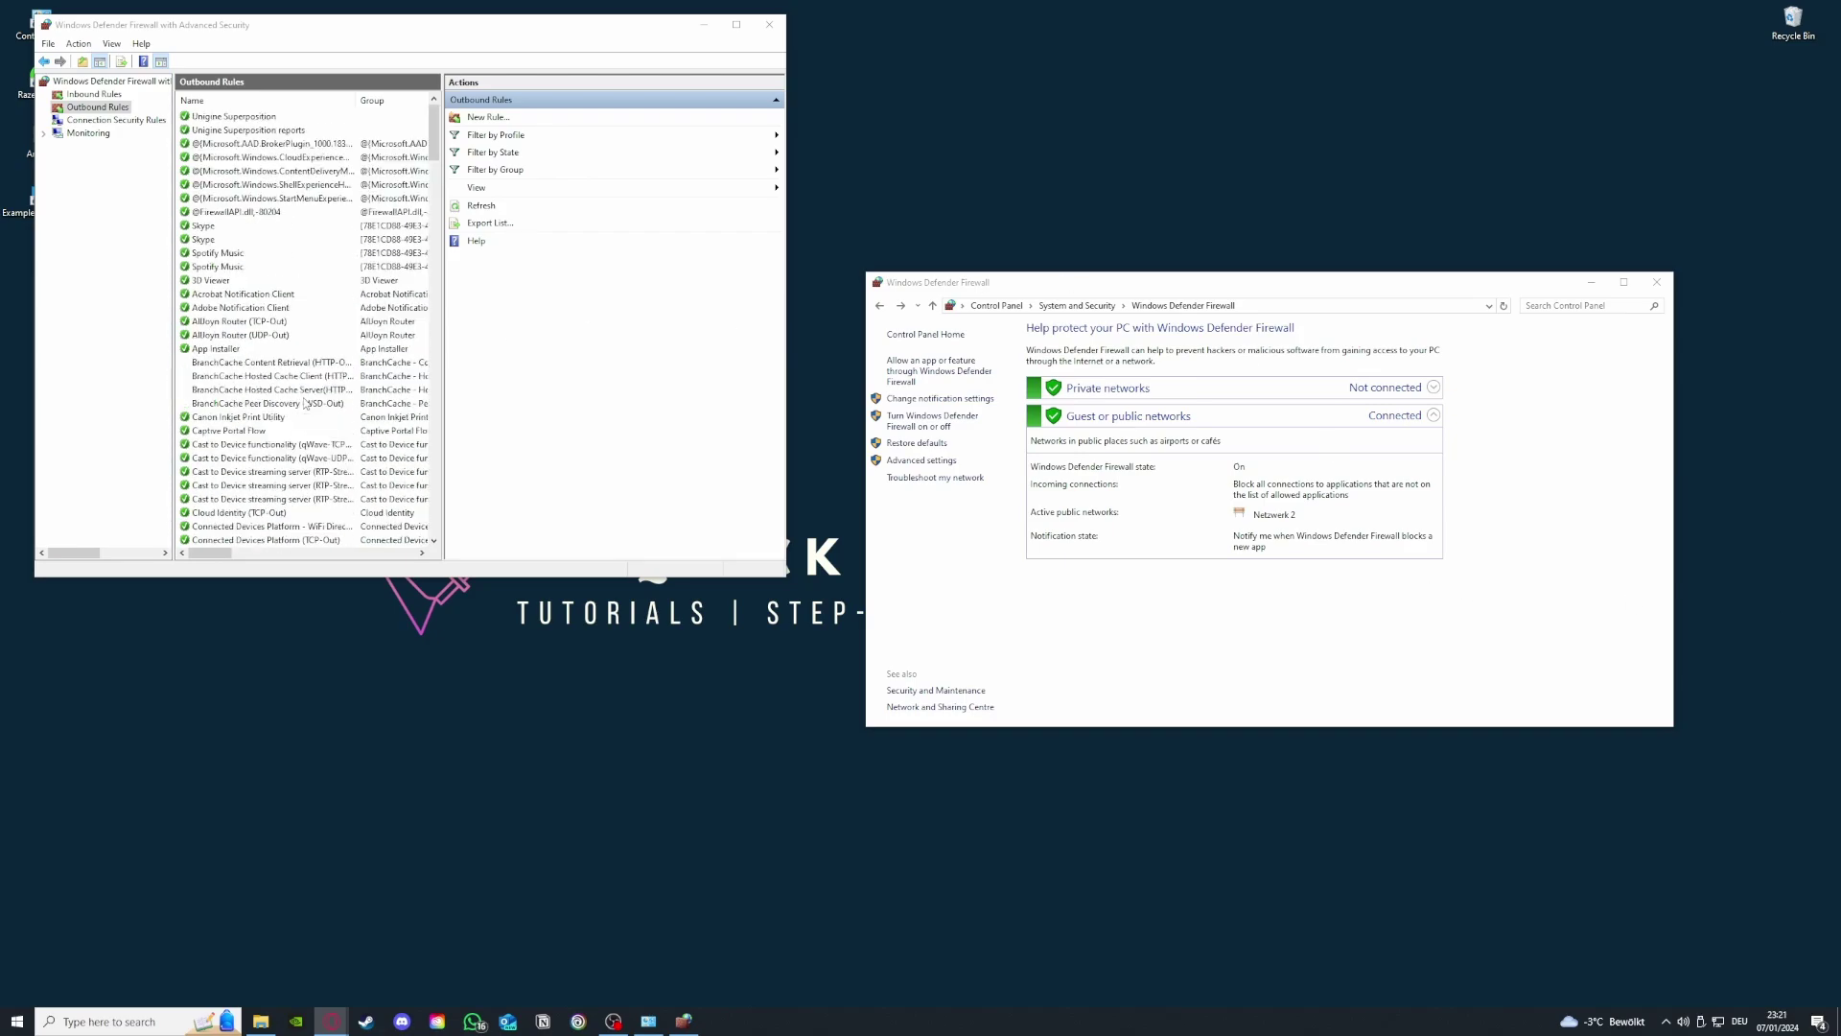
- Flip between Inbound and Outbound Rules, then close the advanced console and Control Panel firewall window
left_click(83, 94)
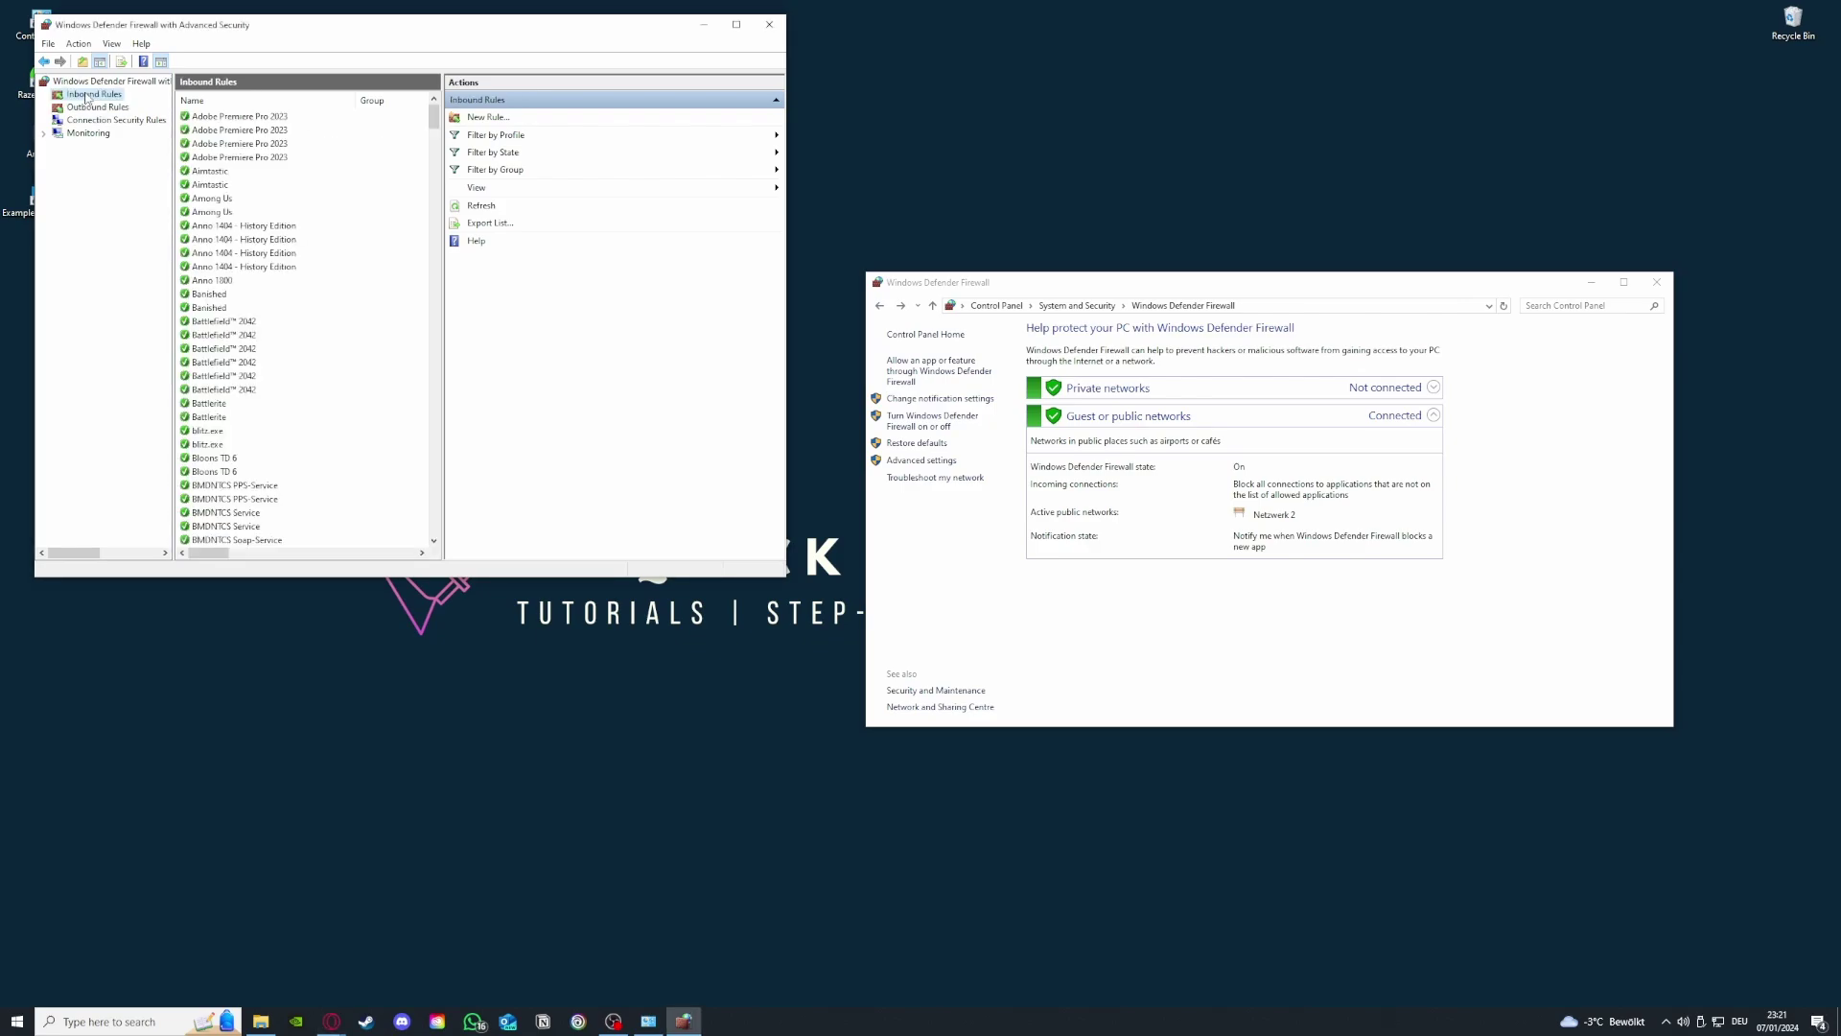
left_click(89, 107)
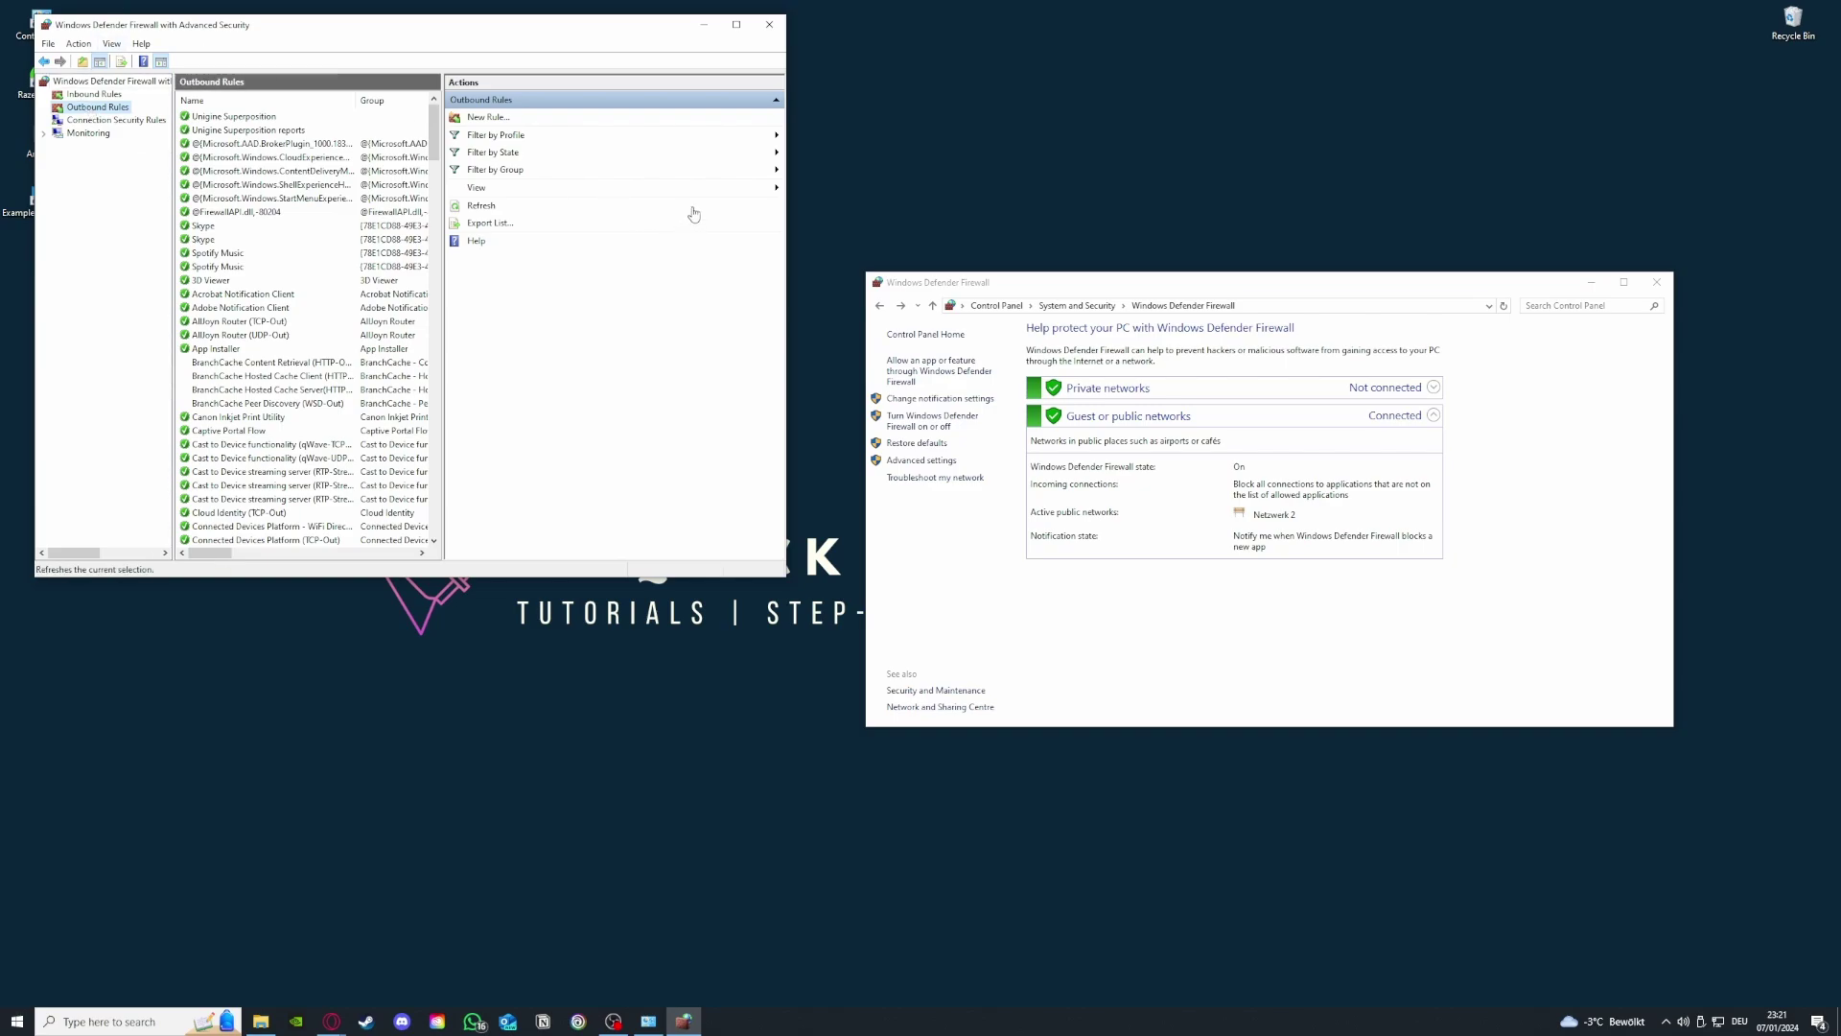
left_click(769, 24)
left_click(1656, 284)
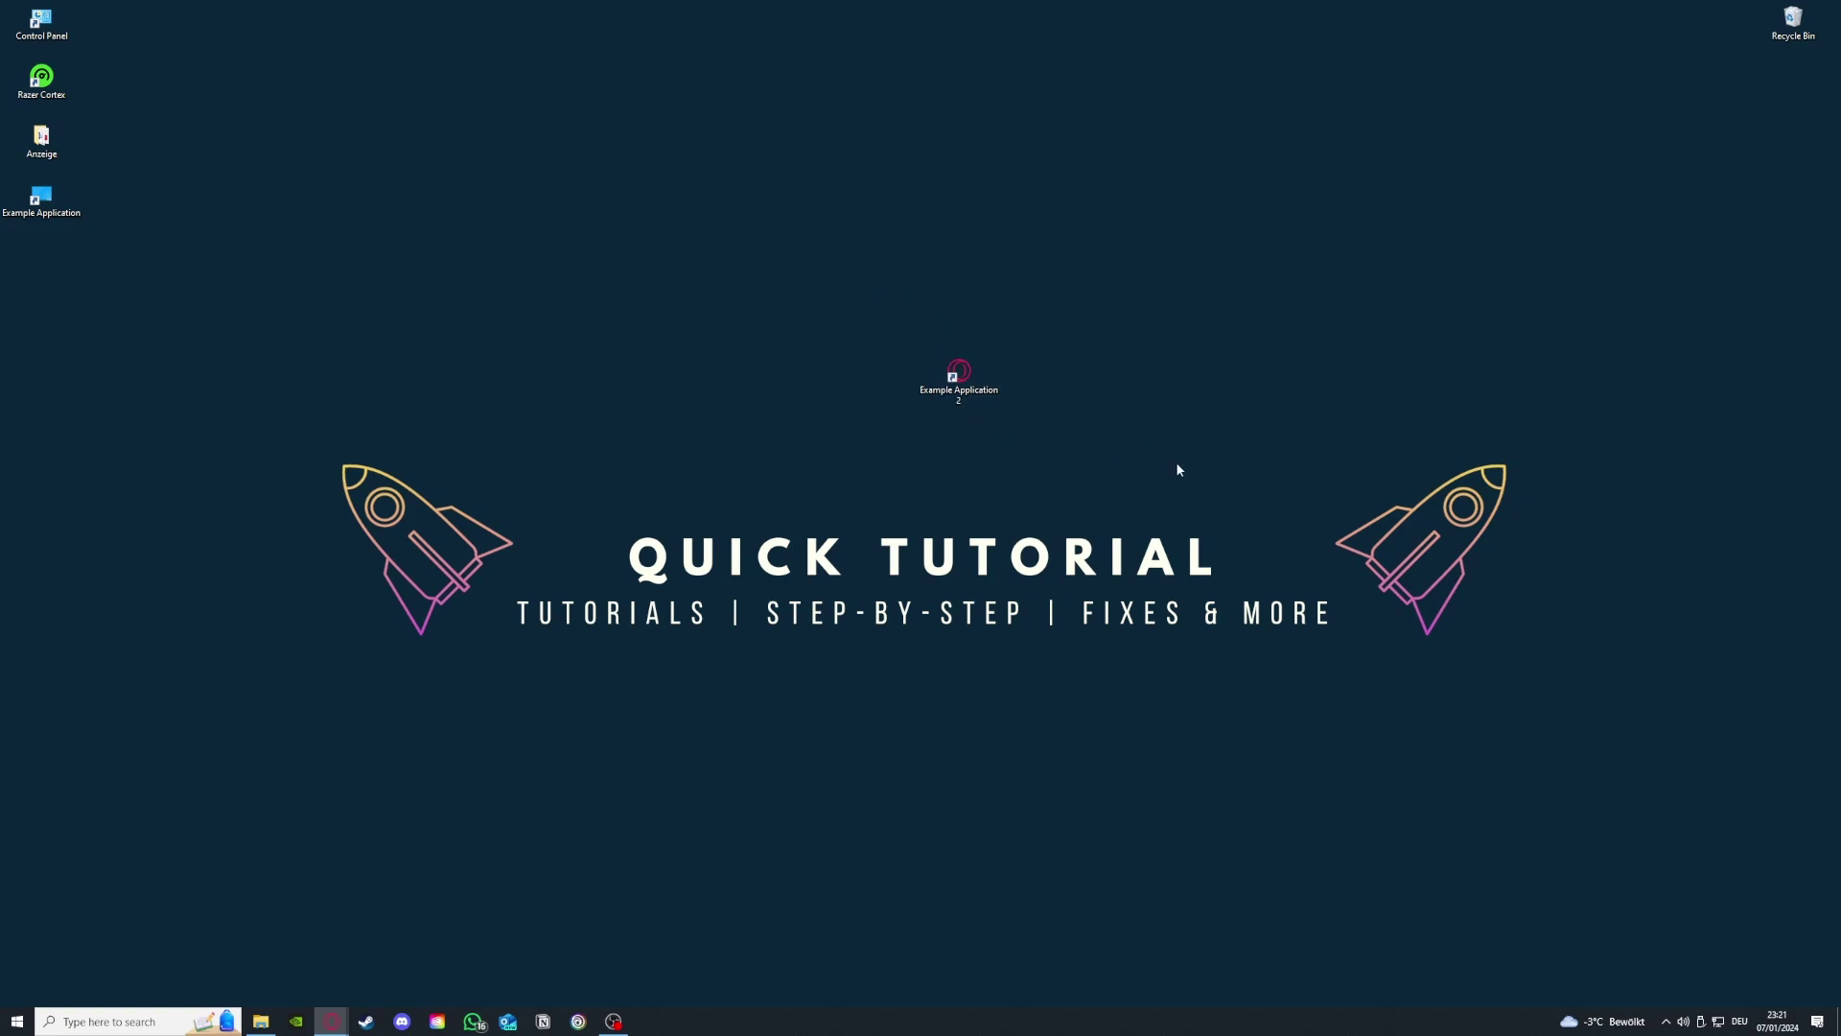
- Move the Example Application 2 icon up-left above the Quick Tutorial banner and deselect it
left_click_drag(959, 376, 714, 321)
left_click(1152, 434)
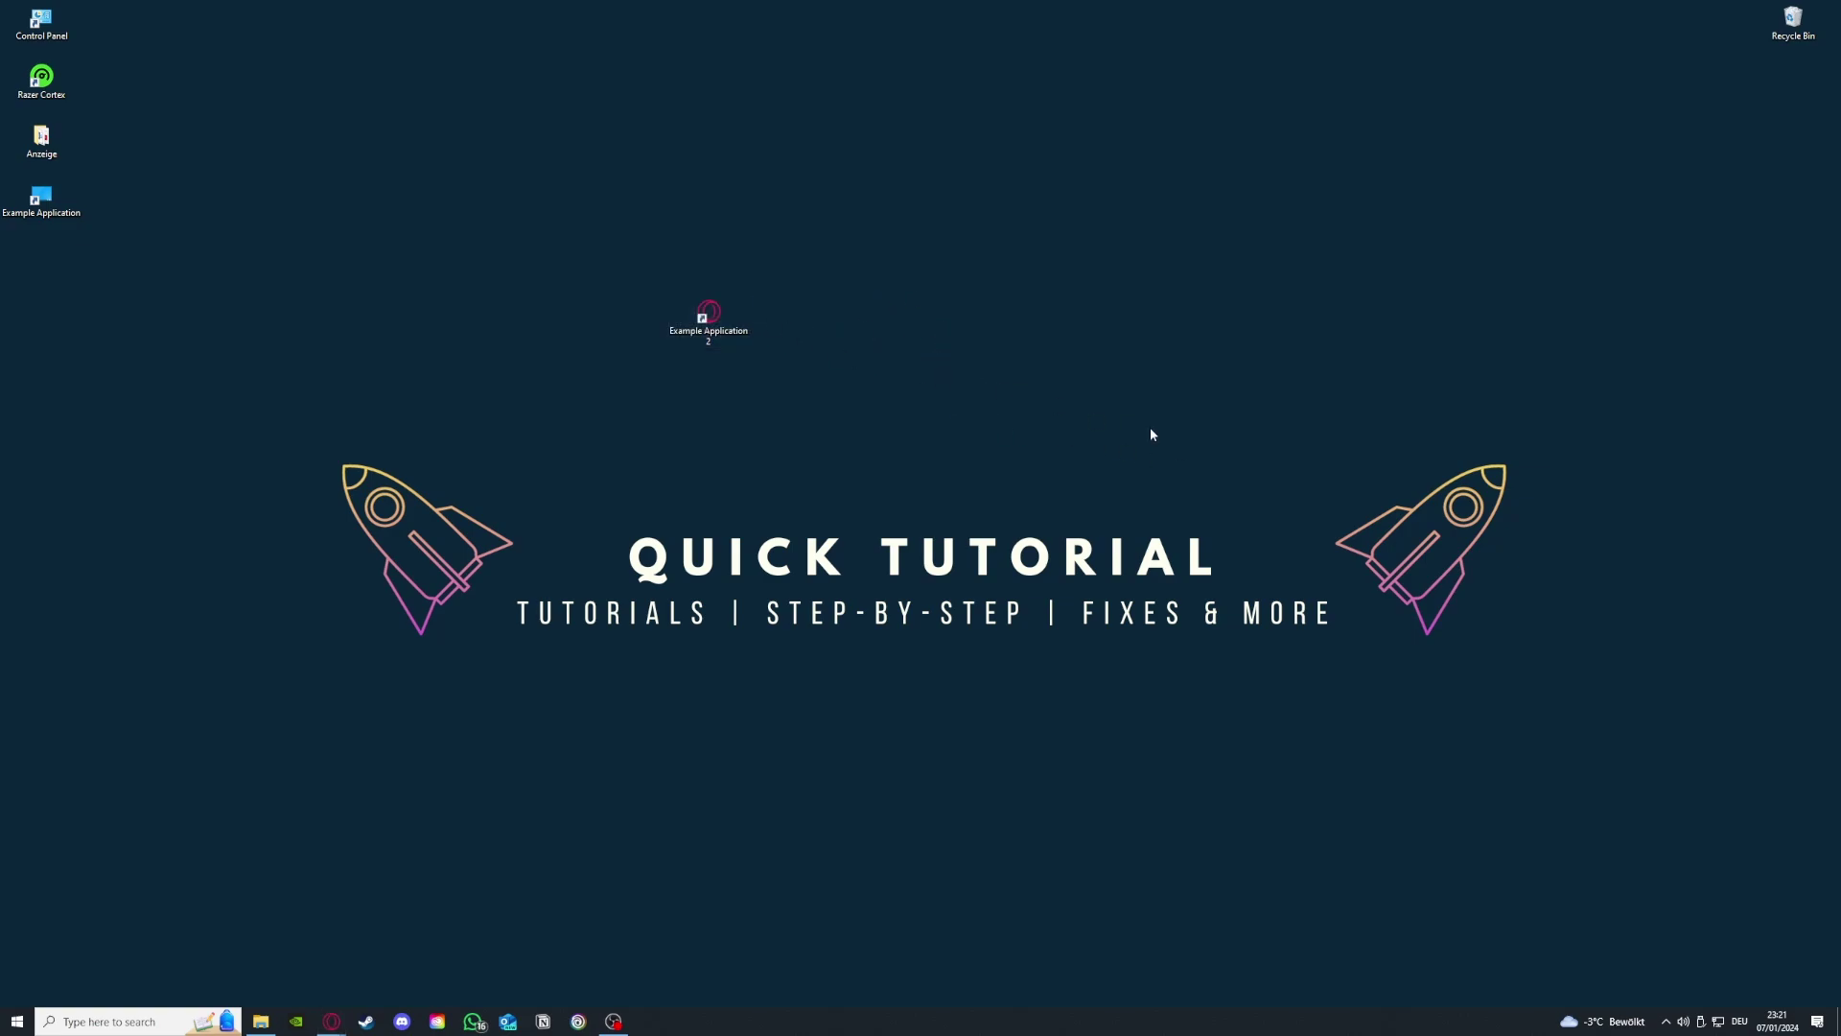